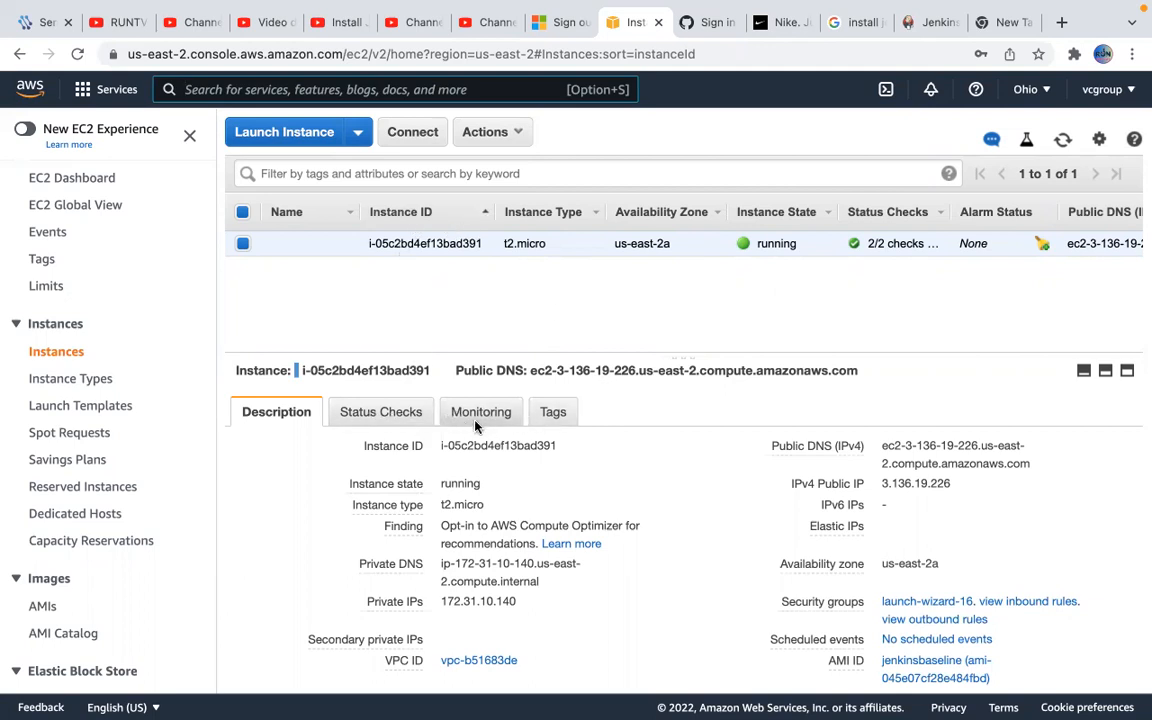
# Open the EBS volume behind the running instance's root device /dev/xvda from the instance description
pyautogui.scroll(-3, 500, 440)
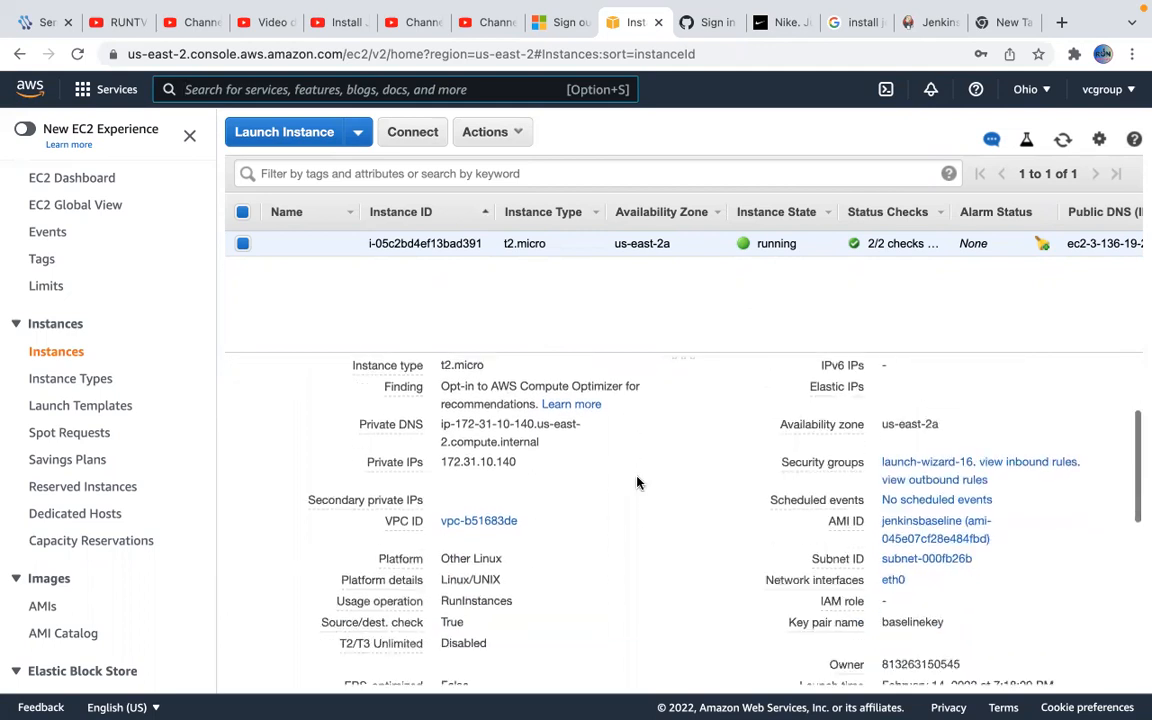
pyautogui.scroll(-2, 697, 555)
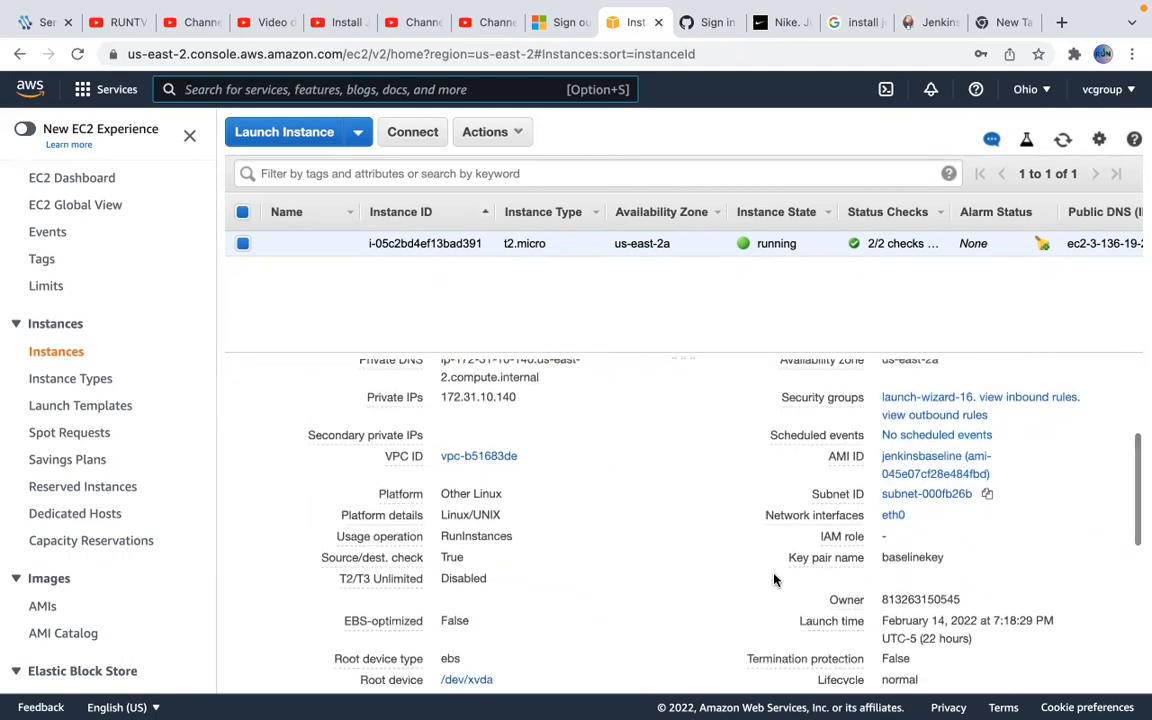
pyautogui.scroll(-2, 780, 520)
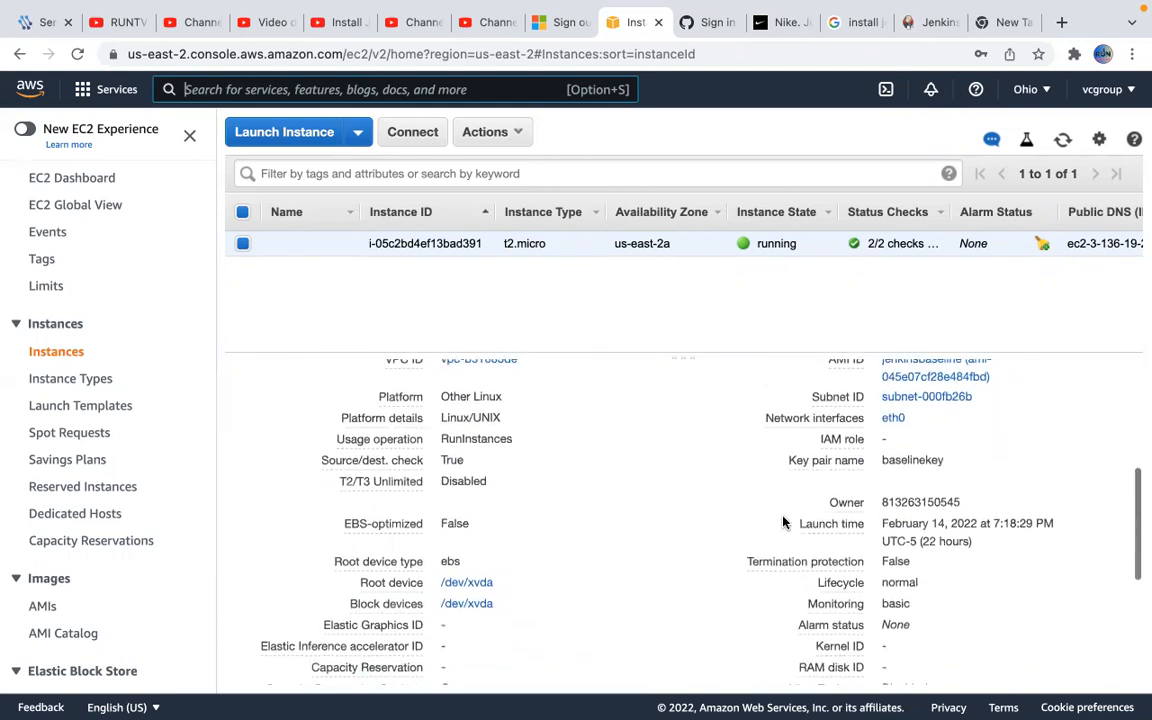
pyautogui.click(471, 590)
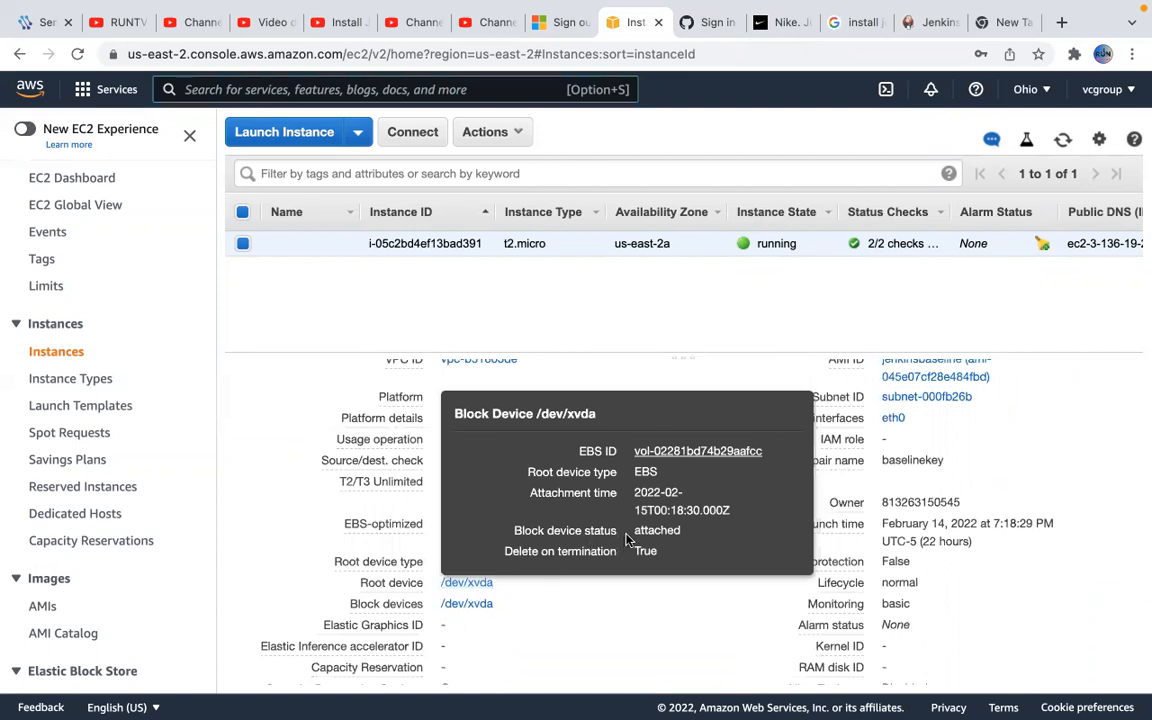
pyautogui.click(678, 454)
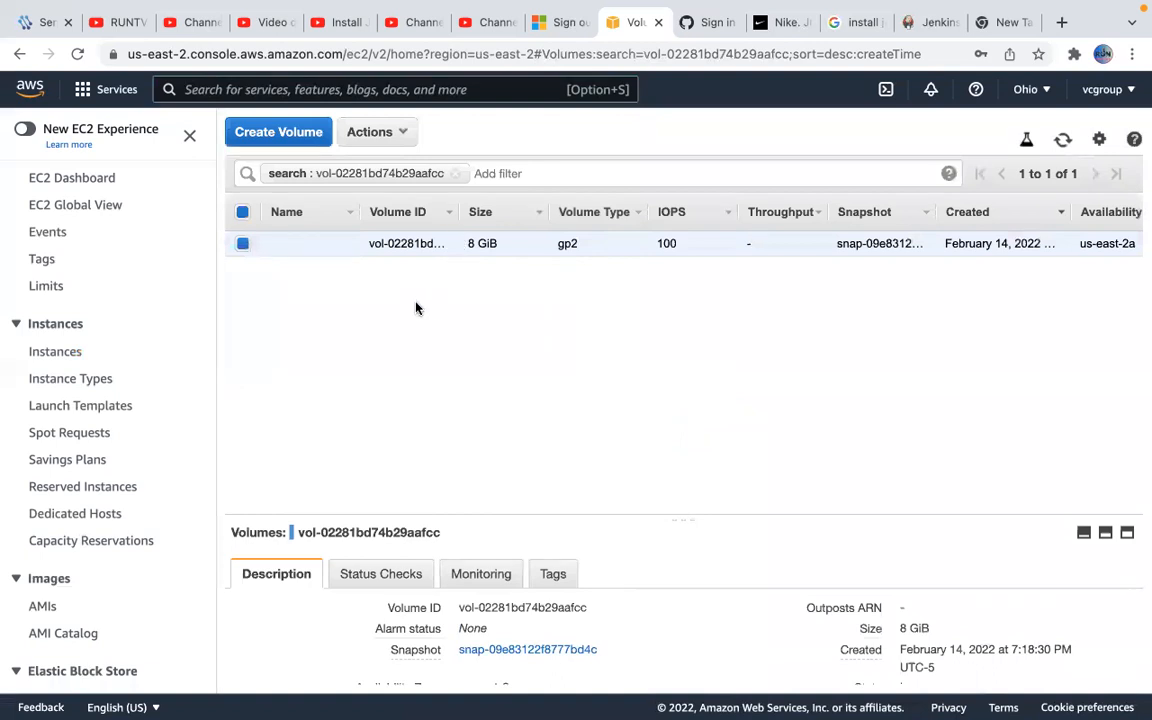
# Go back to the EC2 instances list and check the available AWS regions, keeping US East (Ohio) selected
pyautogui.click(68, 357)
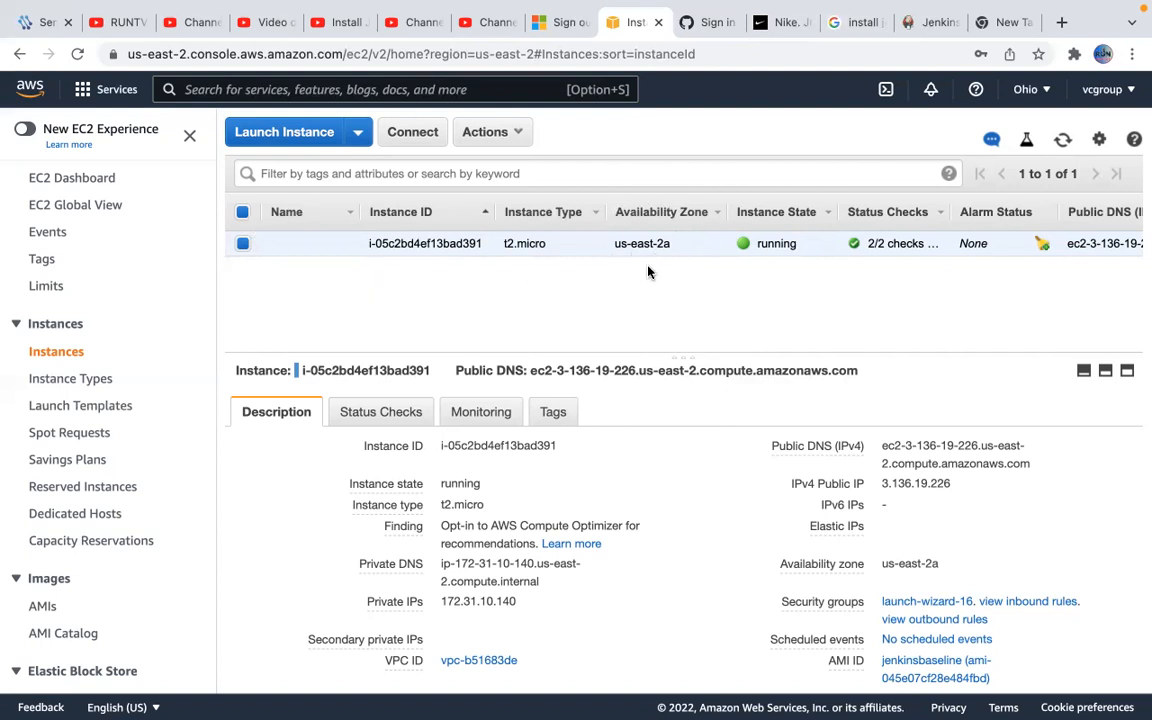
pyautogui.click(1040, 100)
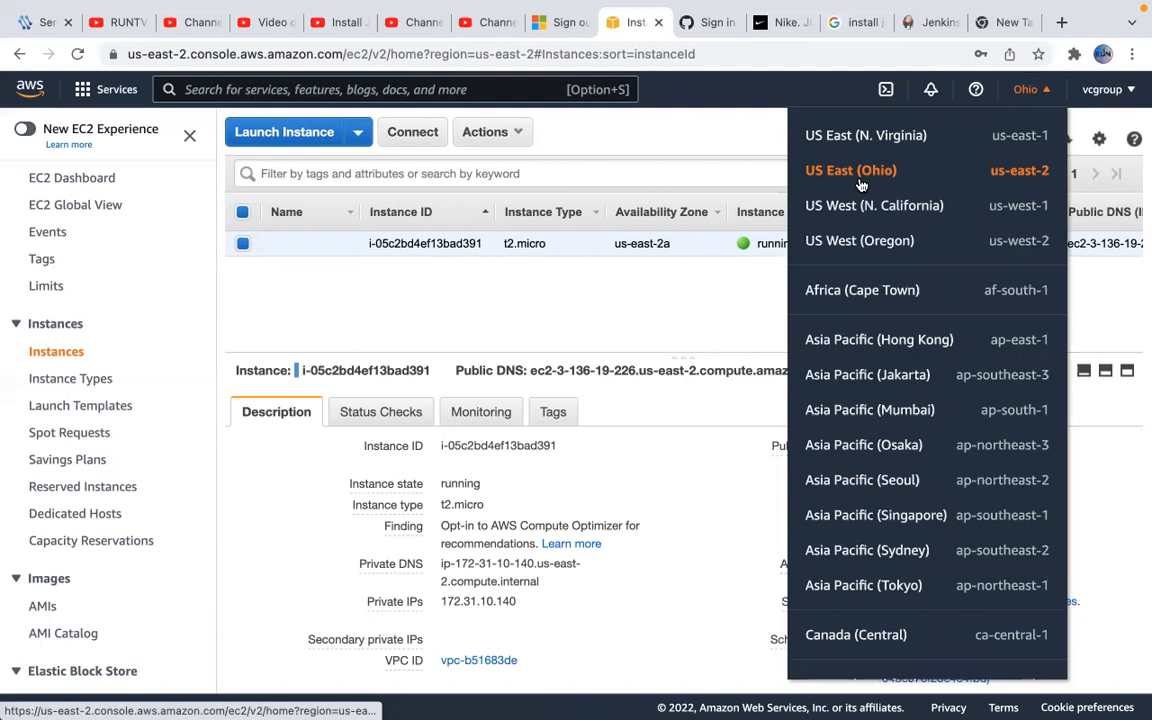
pyautogui.click(716, 272)
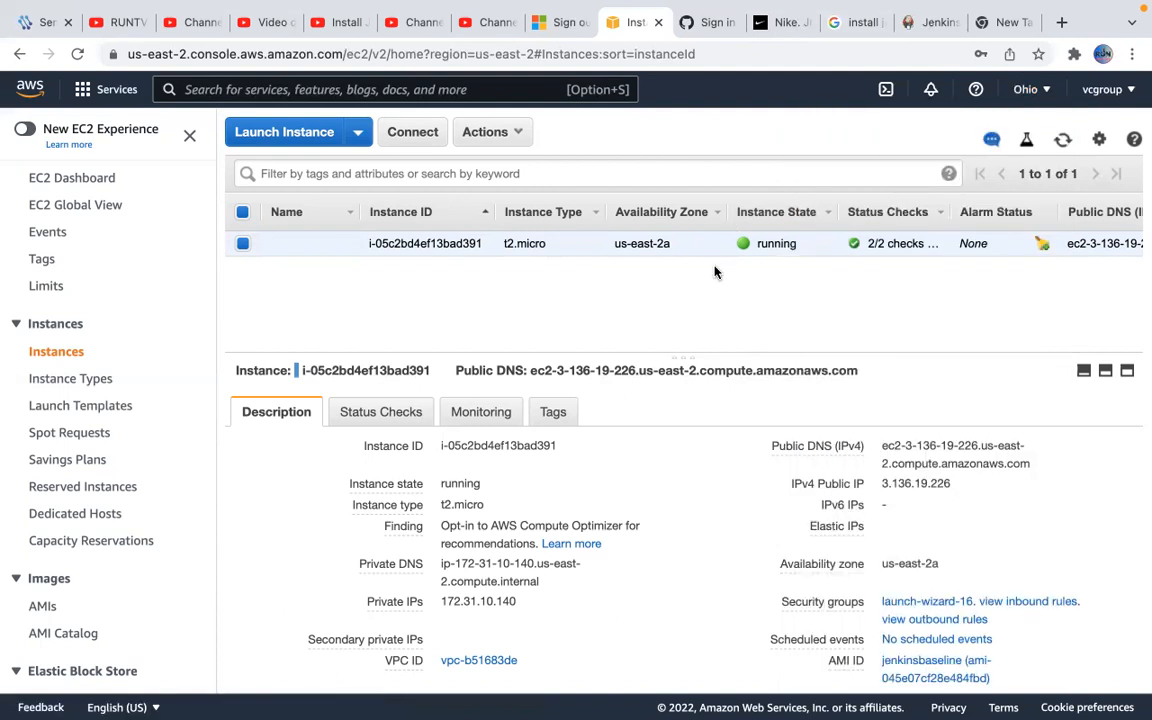
# Switch to Paint S and create a blank 1500 × 1116 pixel image at 144 pixels/inch, also closing the WhatsApp Web browser tab
pyautogui.moveTo(760, 705)
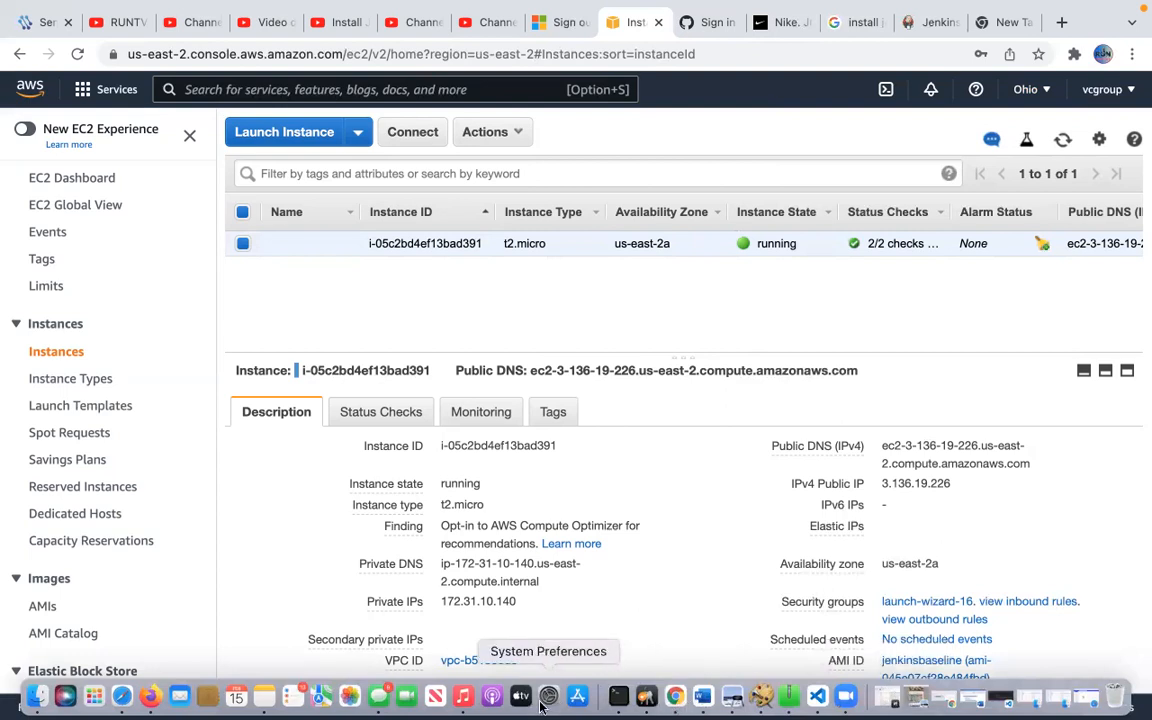
pyautogui.click(762, 697)
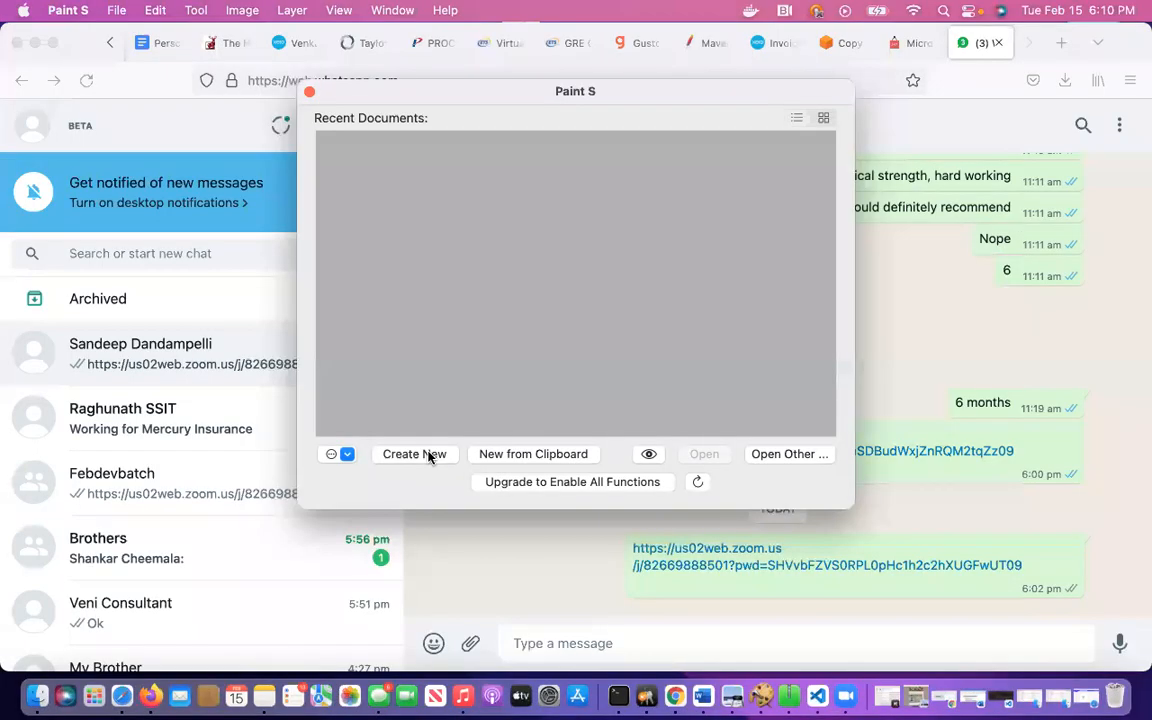
pyautogui.click(414, 454)
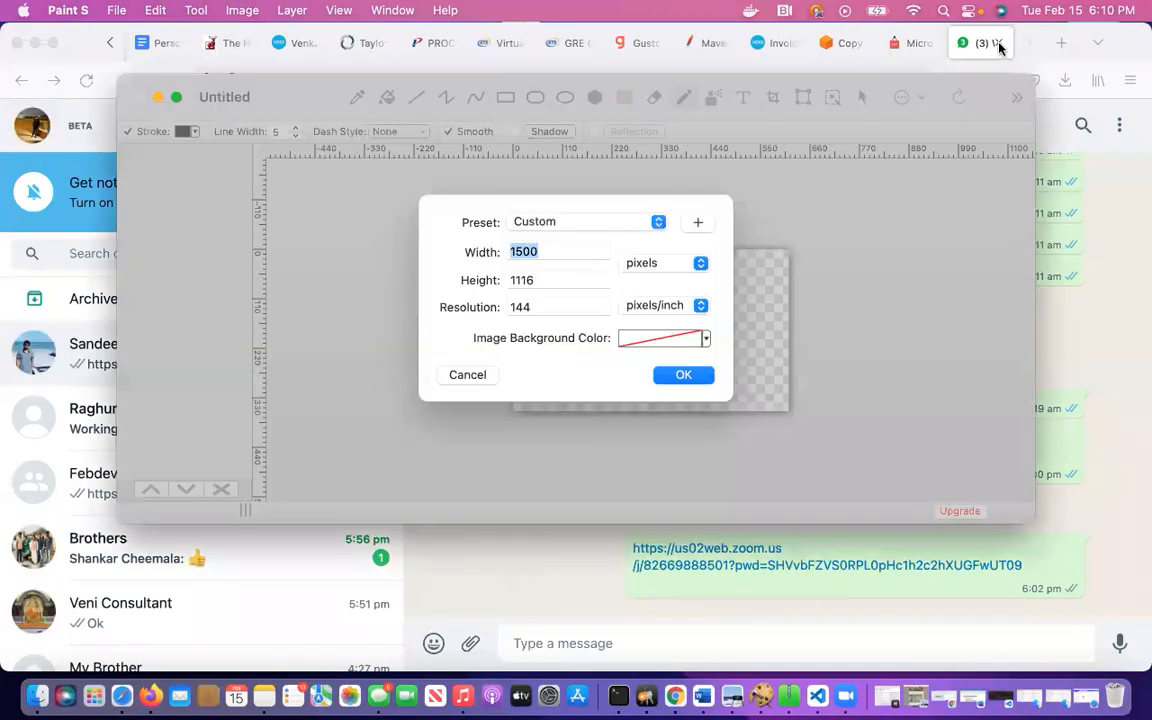
pyautogui.click(1000, 45)
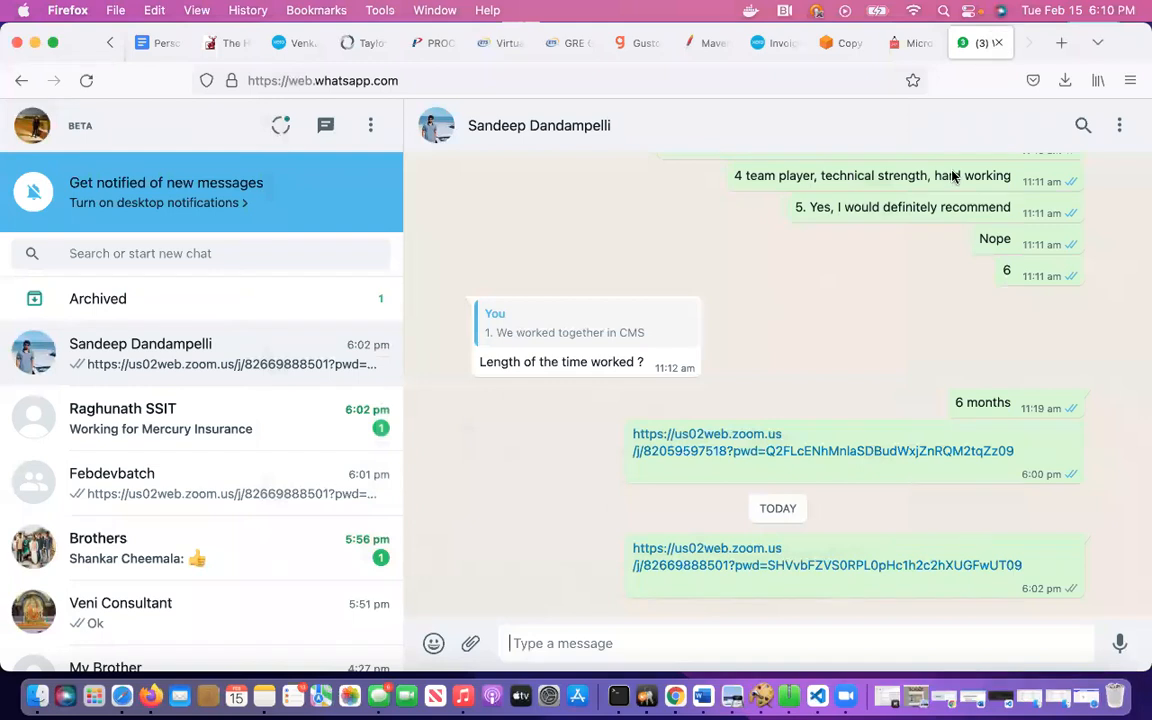
pyautogui.press('super+w')
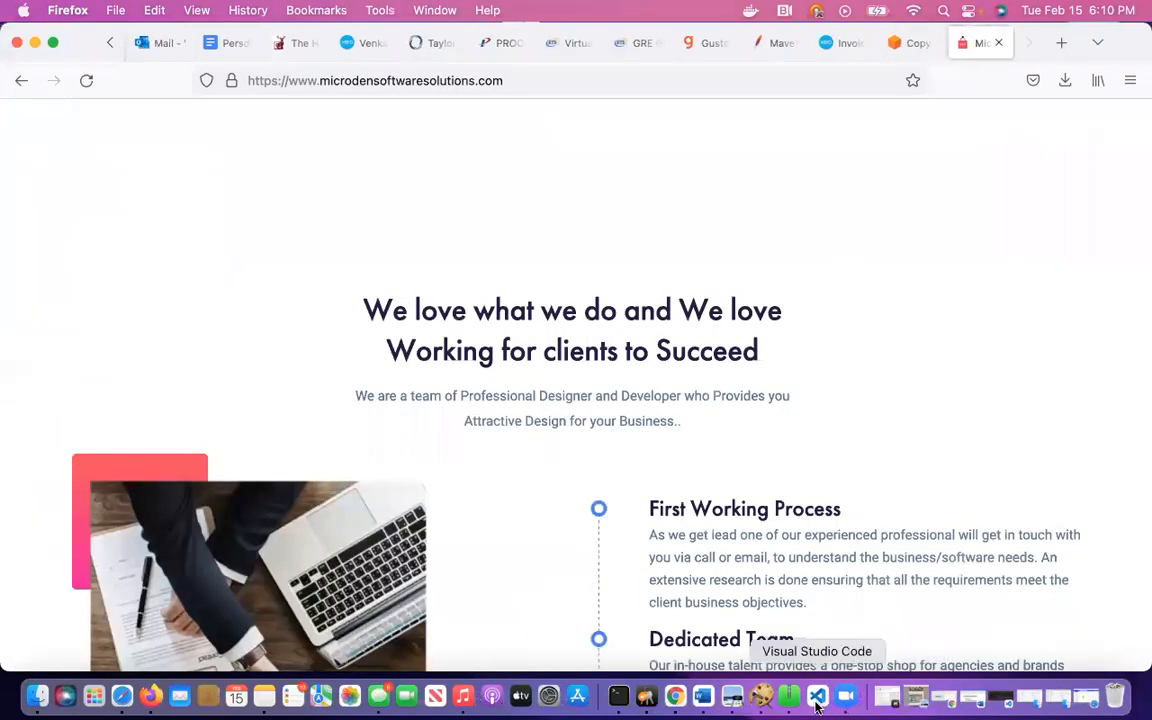
pyautogui.click(763, 705)
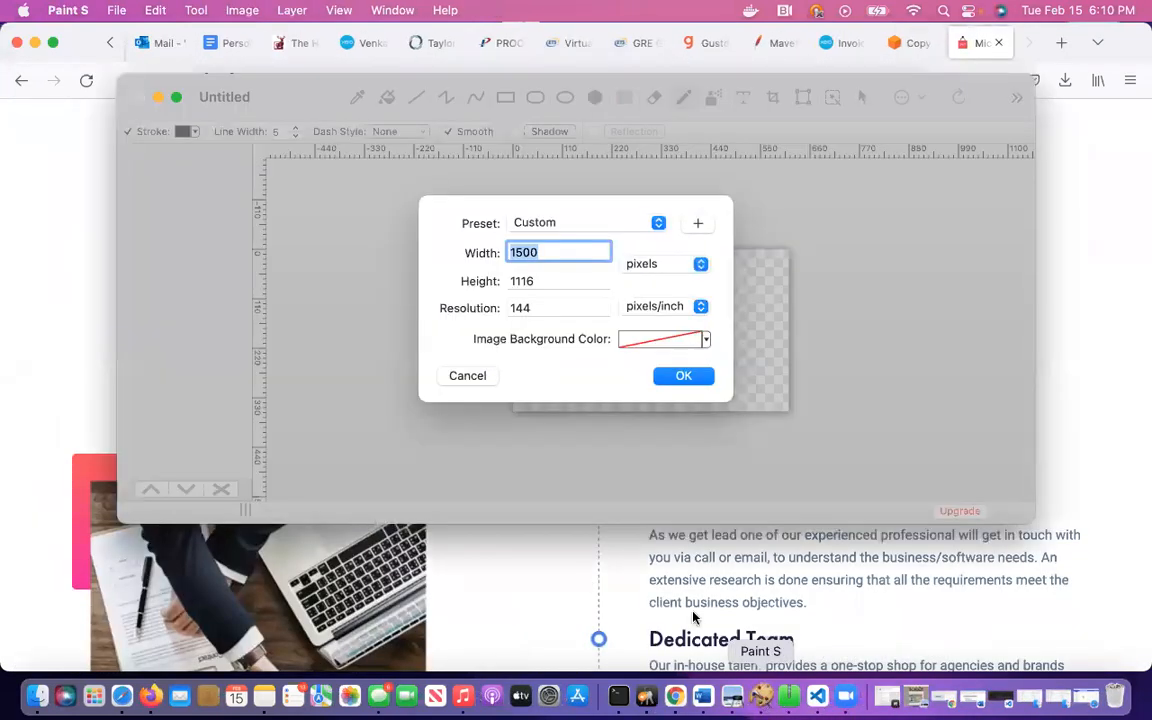
pyautogui.click(683, 376)
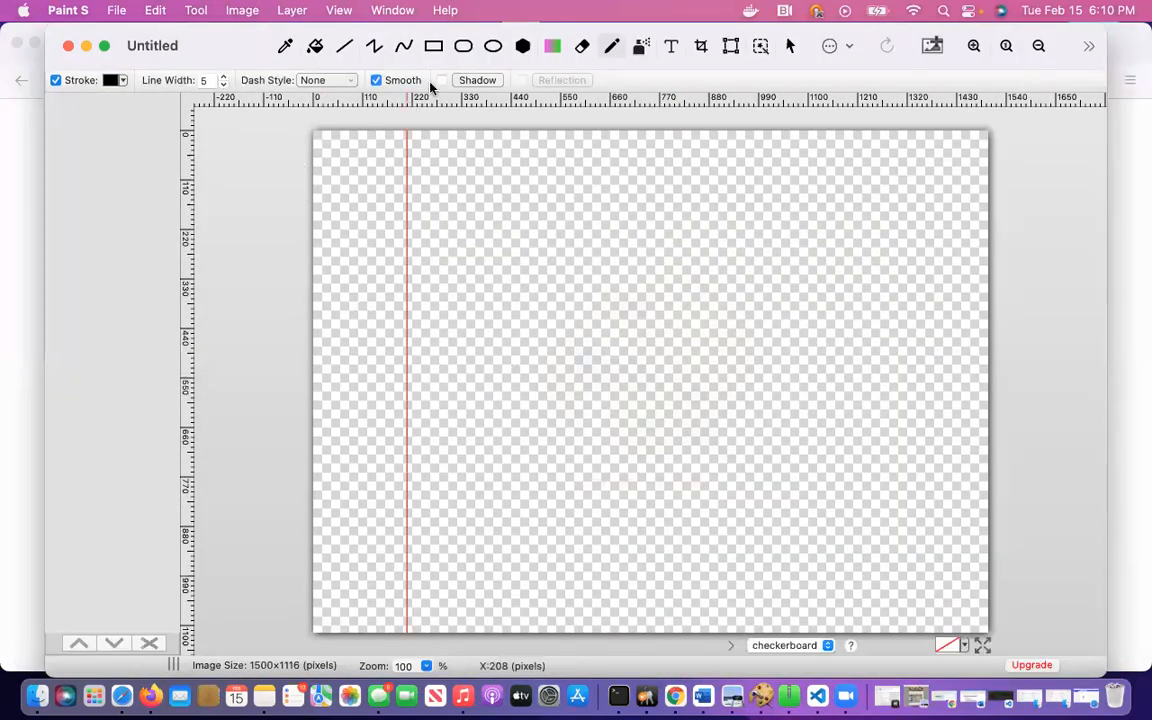
# Draw an unfilled rectangle about 790 by 485 pixels in the upper middle of the canvas
pyautogui.click(433, 48)
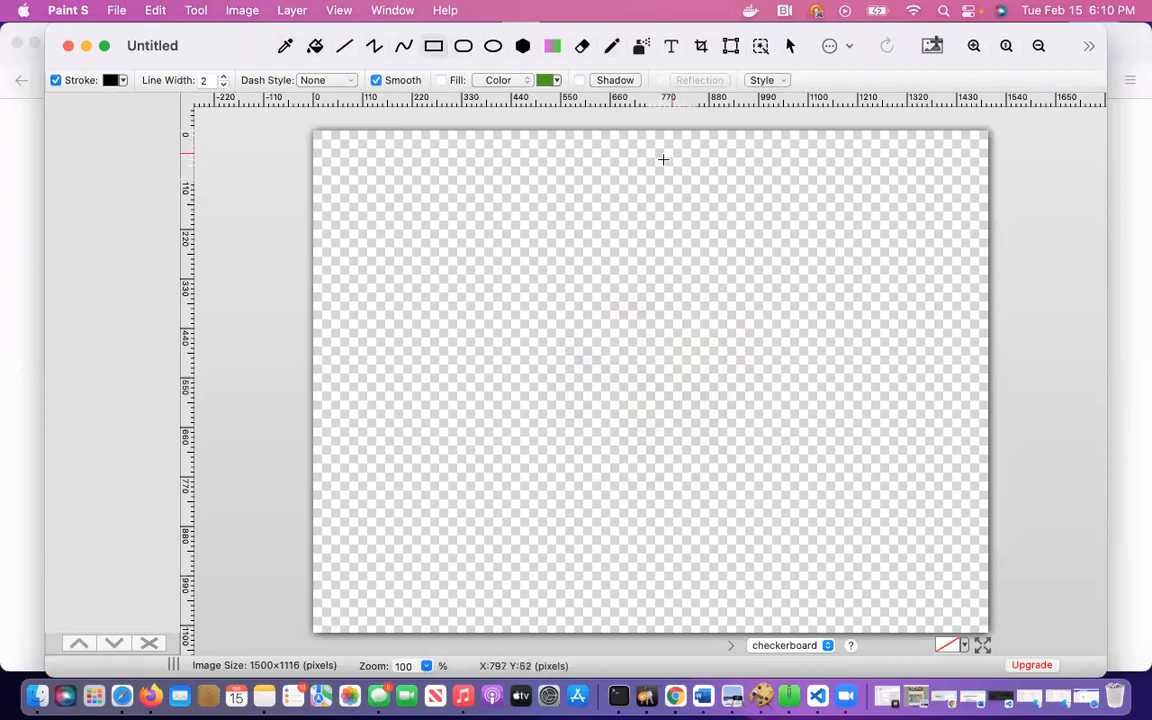
pyautogui.moveTo(512, 212); pyautogui.dragTo(867, 430)
pyautogui.click(893, 449)
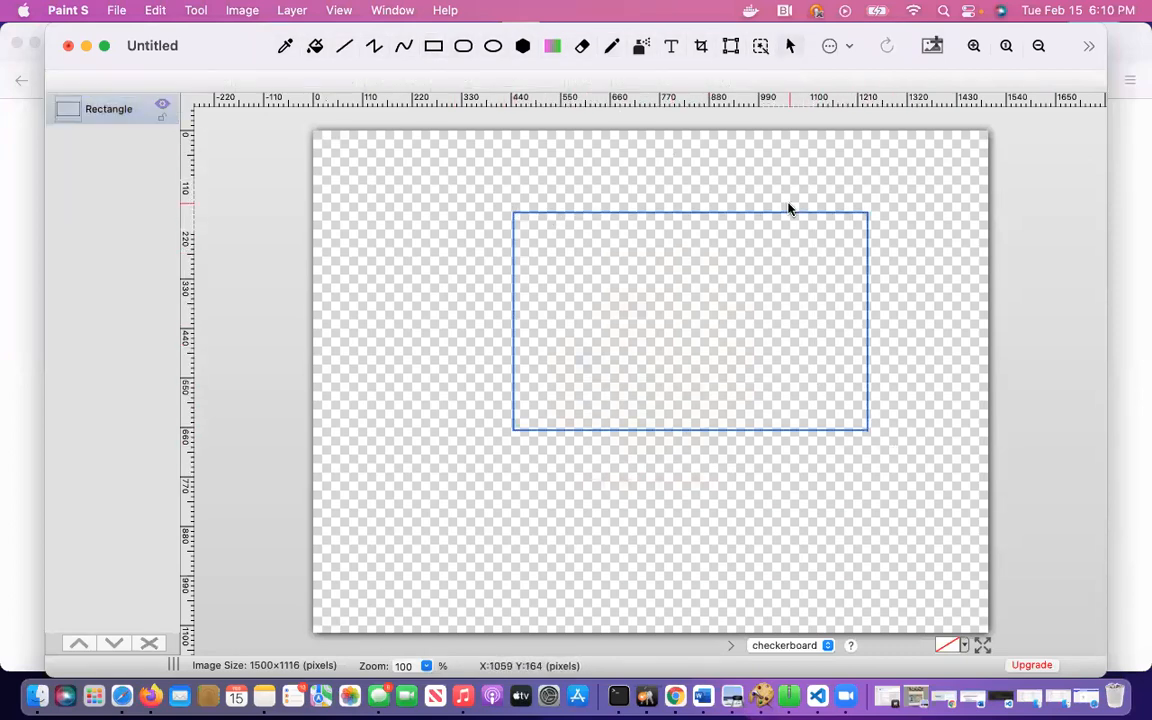
# Handwrite the labels OHIO and us-east-2 above the rectangle with the pencil tool
pyautogui.click(612, 47)
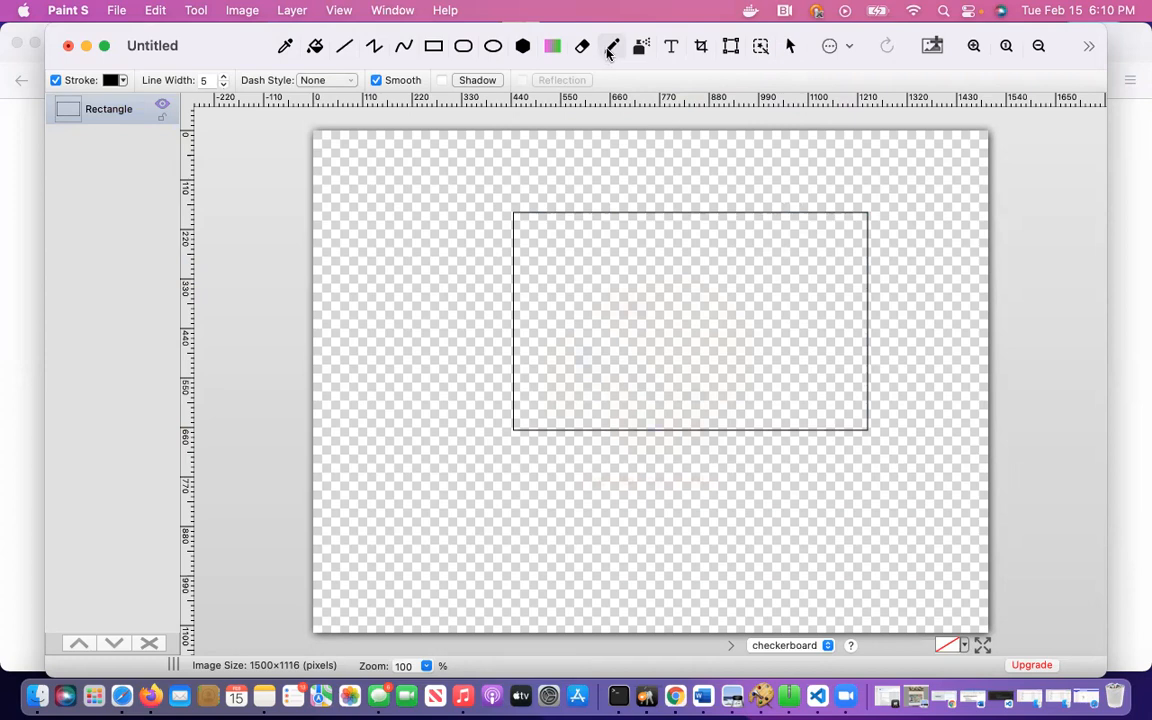
pyautogui.moveTo(599, 181)
pyautogui.mouseDown()
pyautogui.moveTo(601, 201)
pyautogui.moveTo(615, 182)
pyautogui.moveTo(628, 198)
pyautogui.moveTo(576, 204)
pyautogui.moveTo(674, 178)
pyautogui.moveTo(651, 168)
pyautogui.mouseUp()
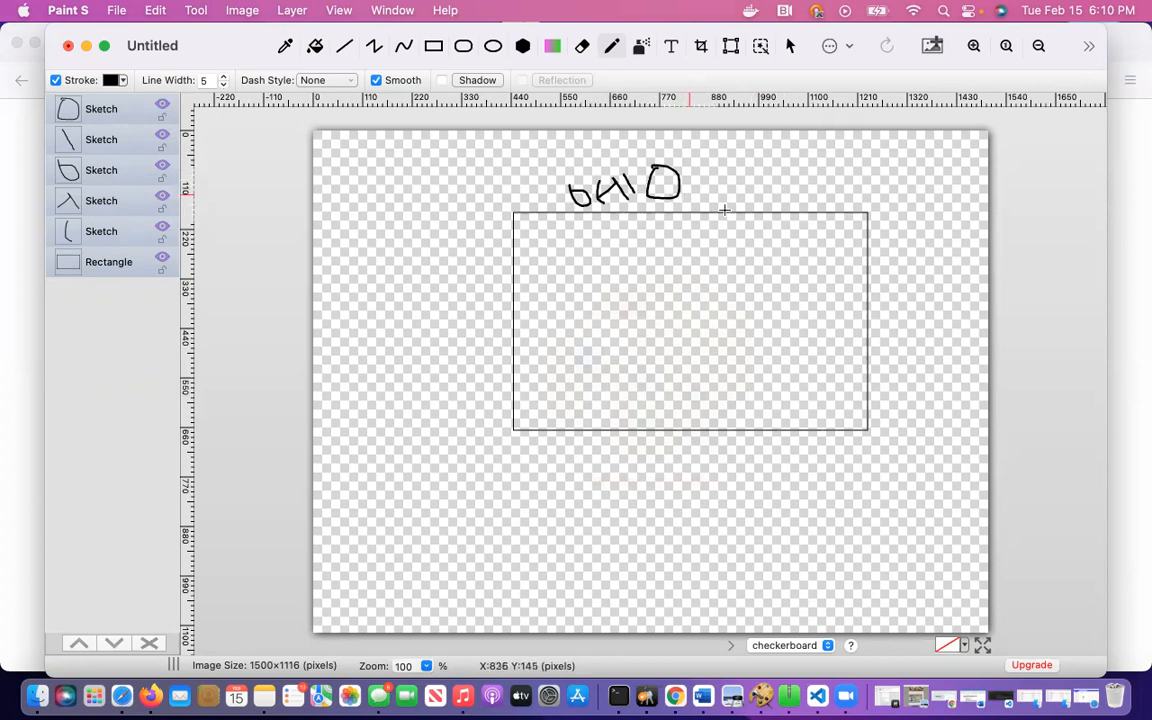
pyautogui.moveTo(766, 172)
pyautogui.mouseDown()
pyautogui.moveTo(779, 167)
pyautogui.moveTo(790, 192)
pyautogui.moveTo(825, 174)
pyautogui.moveTo(852, 183)
pyautogui.mouseUp()
pyautogui.moveTo(866, 139)
pyautogui.mouseDown()
pyautogui.moveTo(877, 174)
pyautogui.moveTo(916, 151)
pyautogui.moveTo(936, 175)
pyautogui.moveTo(966, 176)
pyautogui.mouseUp()
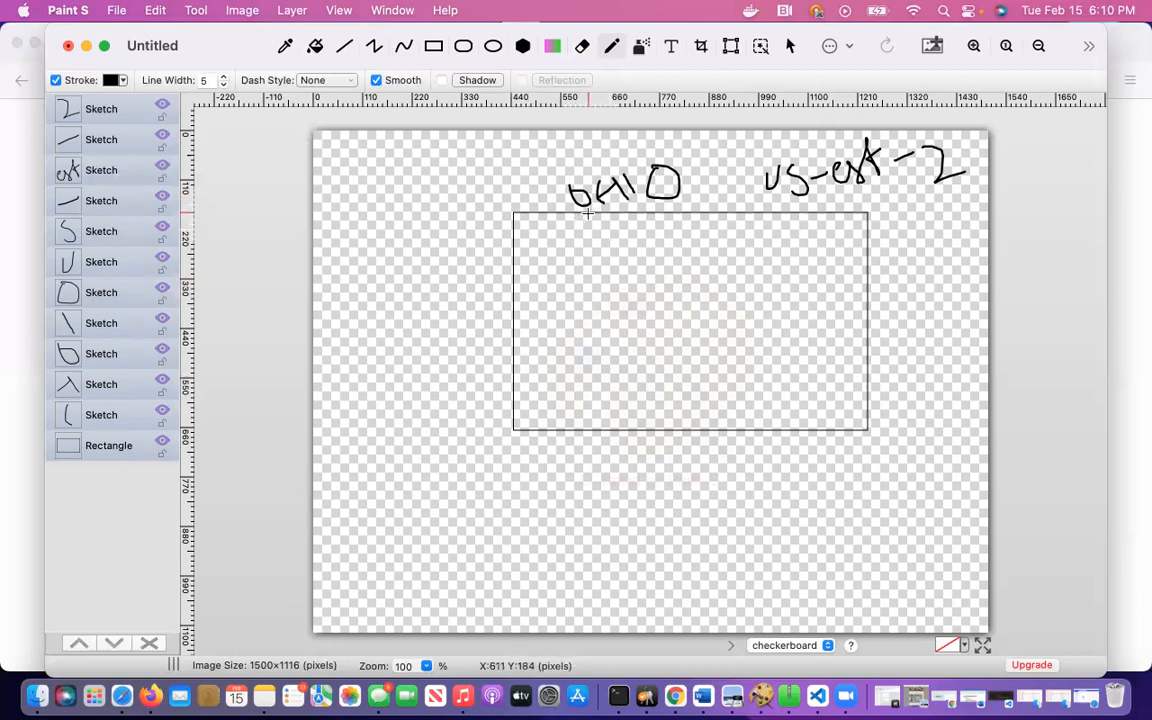
# Sketch five freehand closed loops inside the rectangle to represent separate zones of the region
pyautogui.moveTo(588, 213)
pyautogui.mouseDown()
pyautogui.moveTo(655, 250)
pyautogui.moveTo(545, 345)
pyautogui.moveTo(541, 234)
pyautogui.moveTo(590, 213)
pyautogui.mouseUp()
pyautogui.moveTo(528, 357)
pyautogui.mouseDown()
pyautogui.moveTo(652, 332)
pyautogui.moveTo(689, 388)
pyautogui.moveTo(504, 368)
pyautogui.moveTo(545, 353)
pyautogui.mouseUp()
pyautogui.moveTo(690, 214)
pyautogui.mouseDown()
pyautogui.moveTo(689, 296)
pyautogui.moveTo(696, 207)
pyautogui.mouseUp()
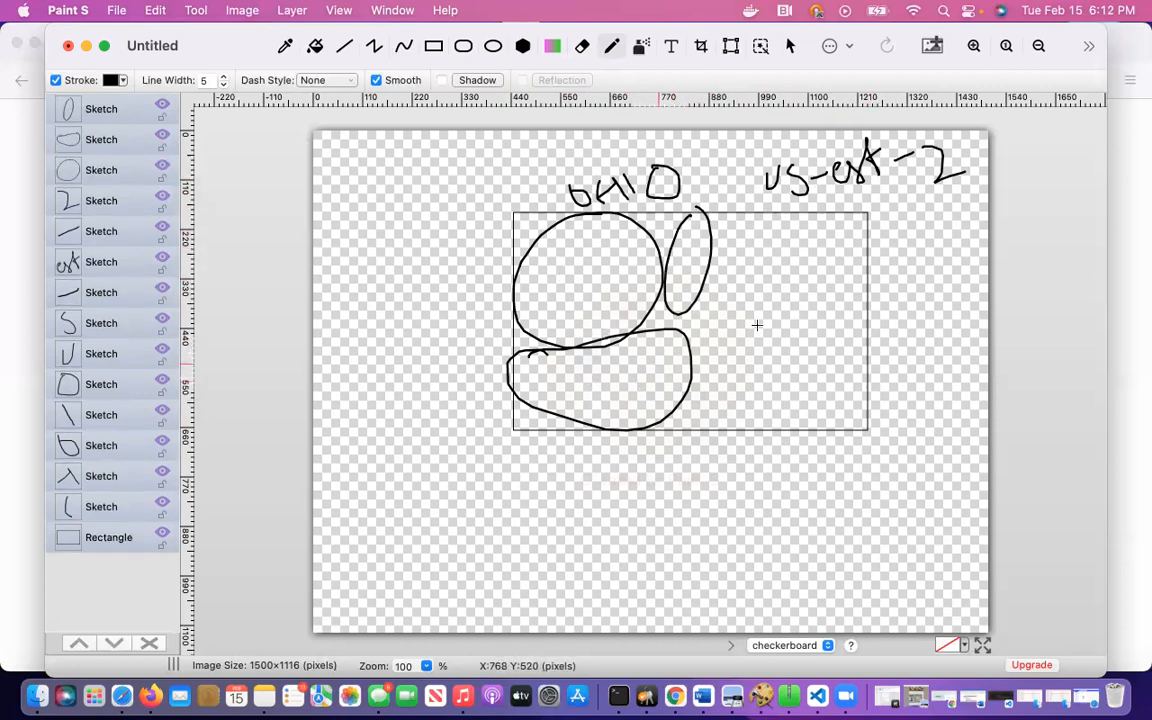
pyautogui.moveTo(764, 317)
pyautogui.mouseDown()
pyautogui.moveTo(769, 447)
pyautogui.moveTo(743, 321)
pyautogui.mouseUp()
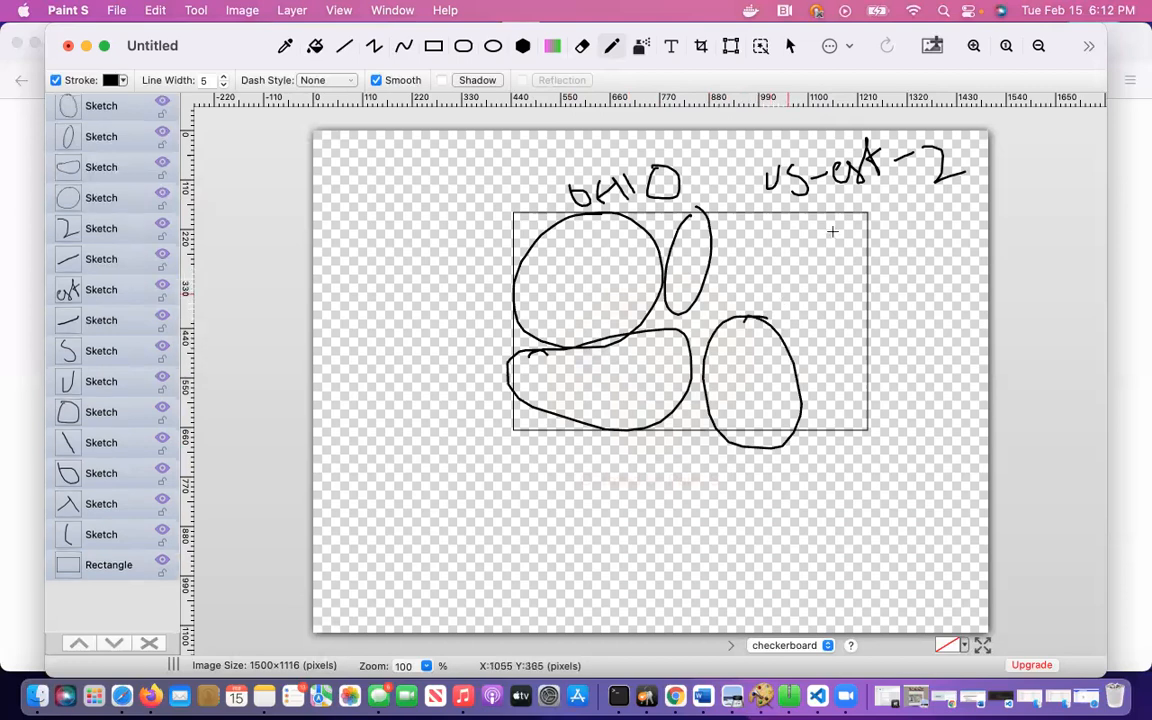
pyautogui.moveTo(829, 216)
pyautogui.mouseDown()
pyautogui.moveTo(745, 258)
pyautogui.moveTo(846, 265)
pyautogui.mouseUp()
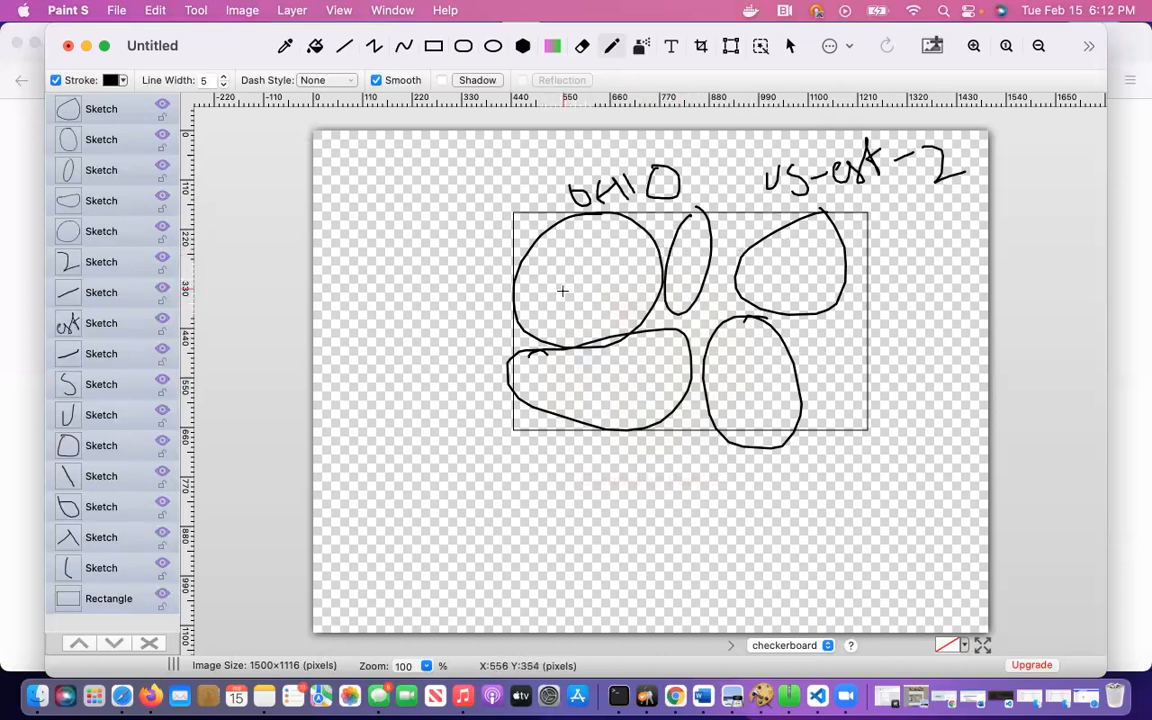
# Handwrite us-east with a dash and a circled 1 in the large upper-left loop, and draw a small oval beneath the text
pyautogui.moveTo(549, 281)
pyautogui.mouseDown()
pyautogui.moveTo(556, 296)
pyautogui.moveTo(567, 279)
pyautogui.moveTo(588, 295)
pyautogui.moveTo(572, 298)
pyautogui.mouseUp()
pyautogui.moveTo(593, 279); pyautogui.dragTo(660, 246)
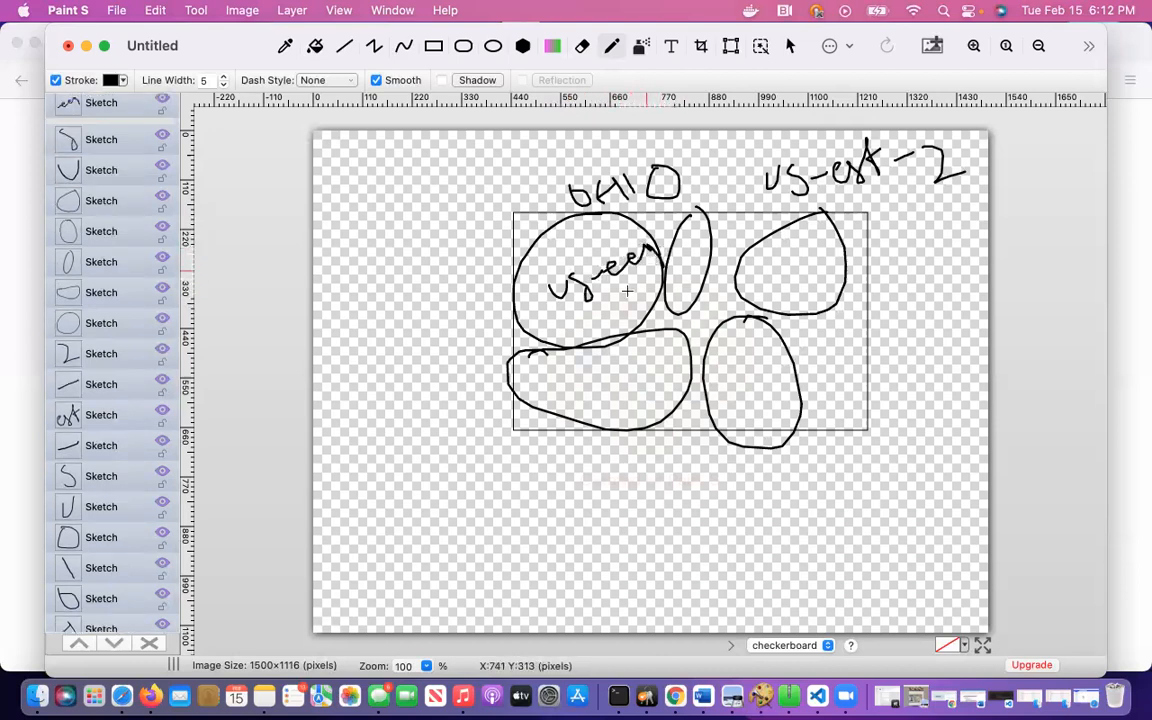
pyautogui.moveTo(613, 297); pyautogui.dragTo(633, 287)
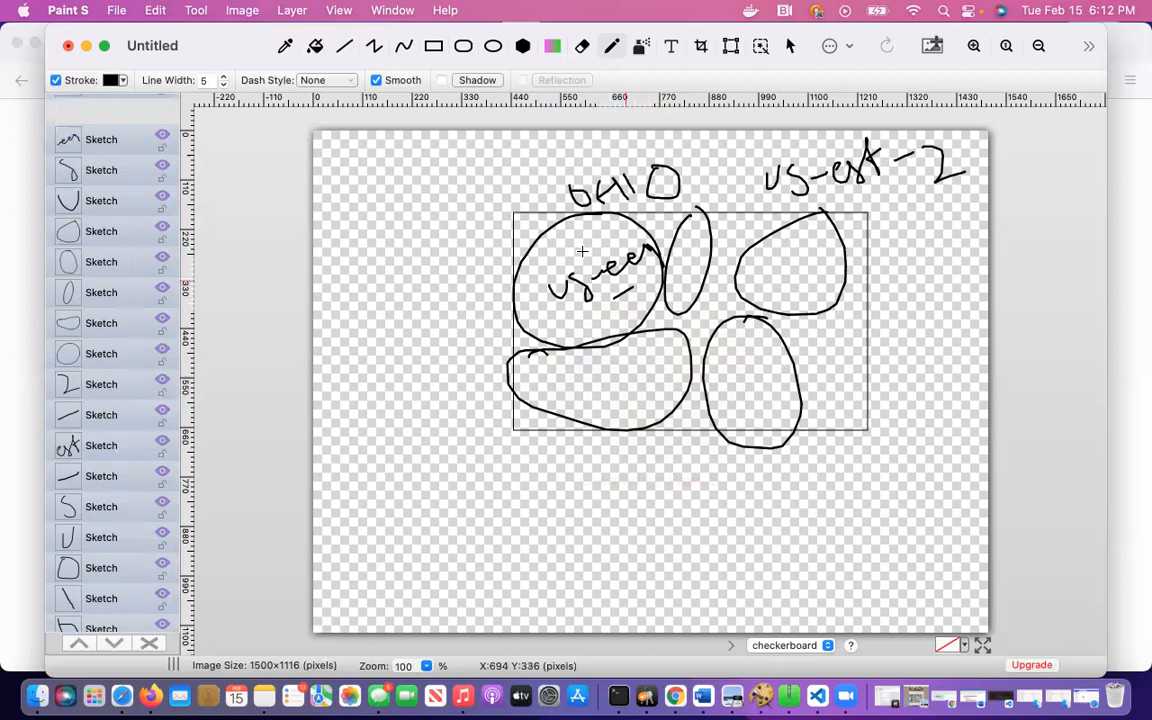
pyautogui.moveTo(571, 231)
pyautogui.mouseDown()
pyautogui.moveTo(584, 247)
pyautogui.moveTo(600, 236)
pyautogui.moveTo(575, 226)
pyautogui.mouseUp()
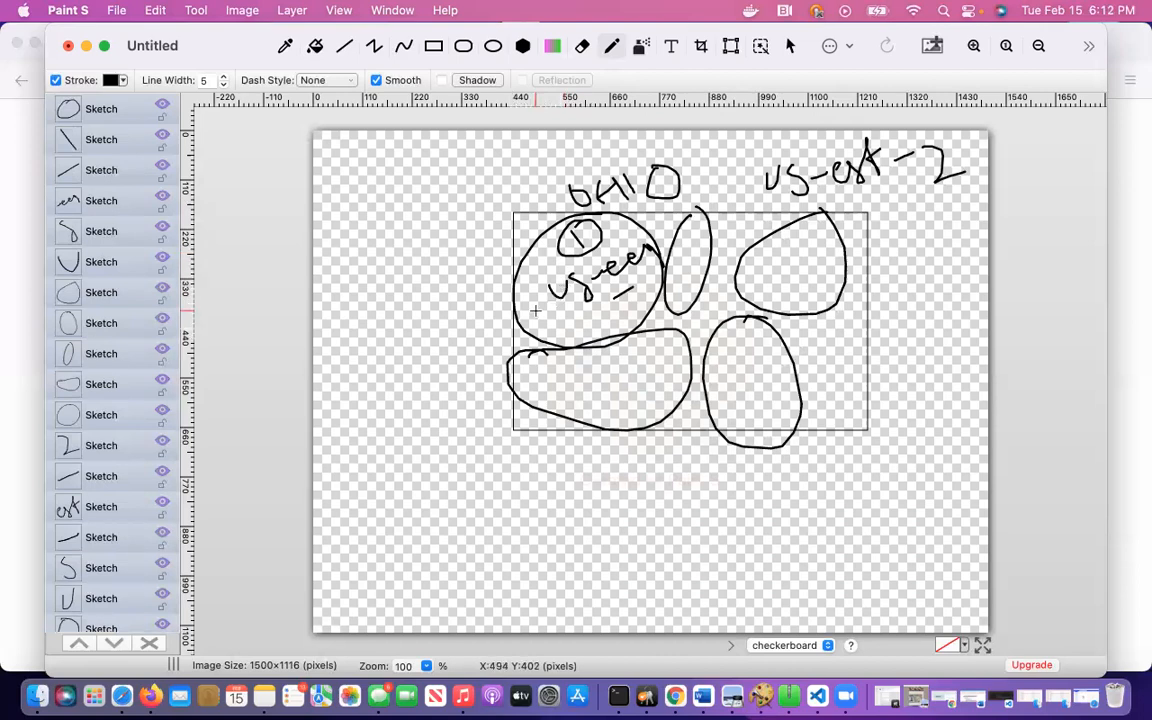
pyautogui.moveTo(535, 311)
pyautogui.mouseDown()
pyautogui.moveTo(594, 308)
pyautogui.moveTo(580, 325)
pyautogui.moveTo(547, 309)
pyautogui.mouseUp()
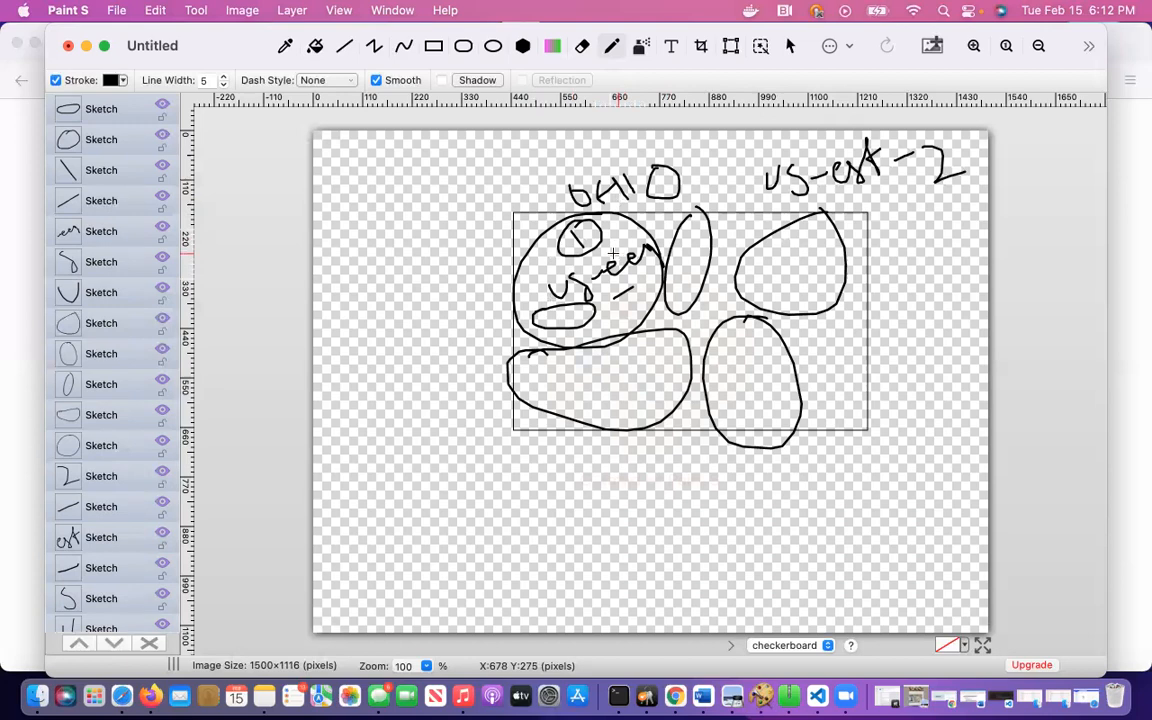
# Switch back to the EC2 console in Chrome and open the list of instance types
pyautogui.click(150, 696)
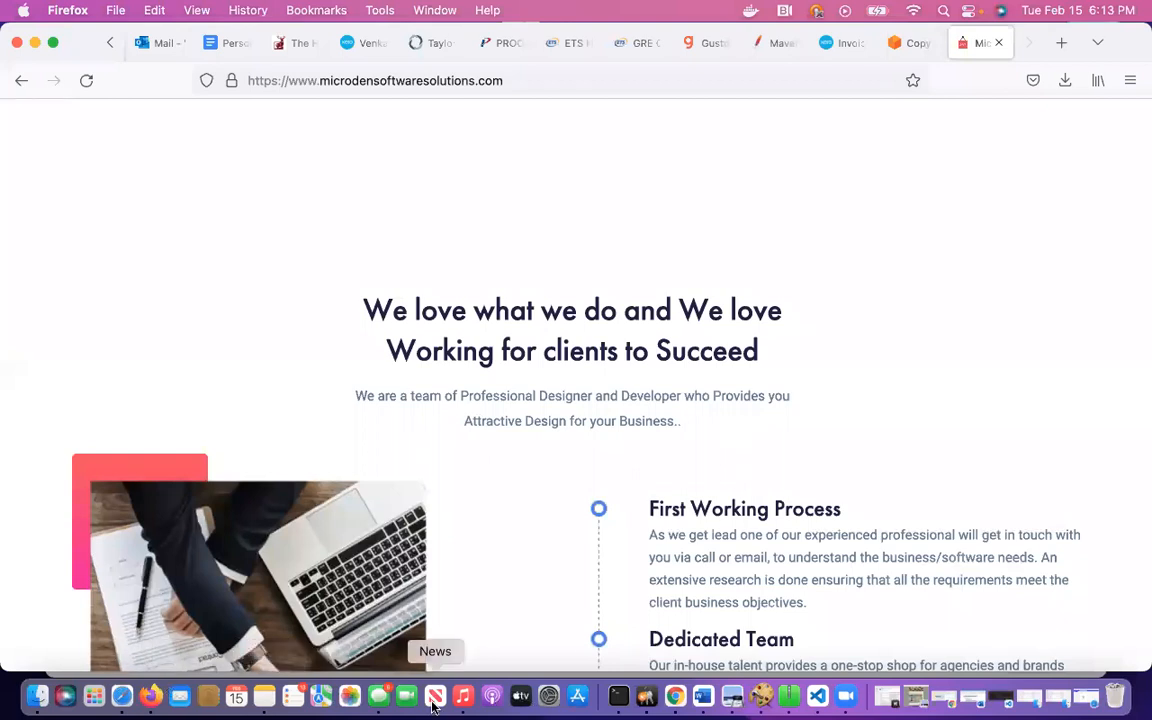
pyautogui.click(675, 698)
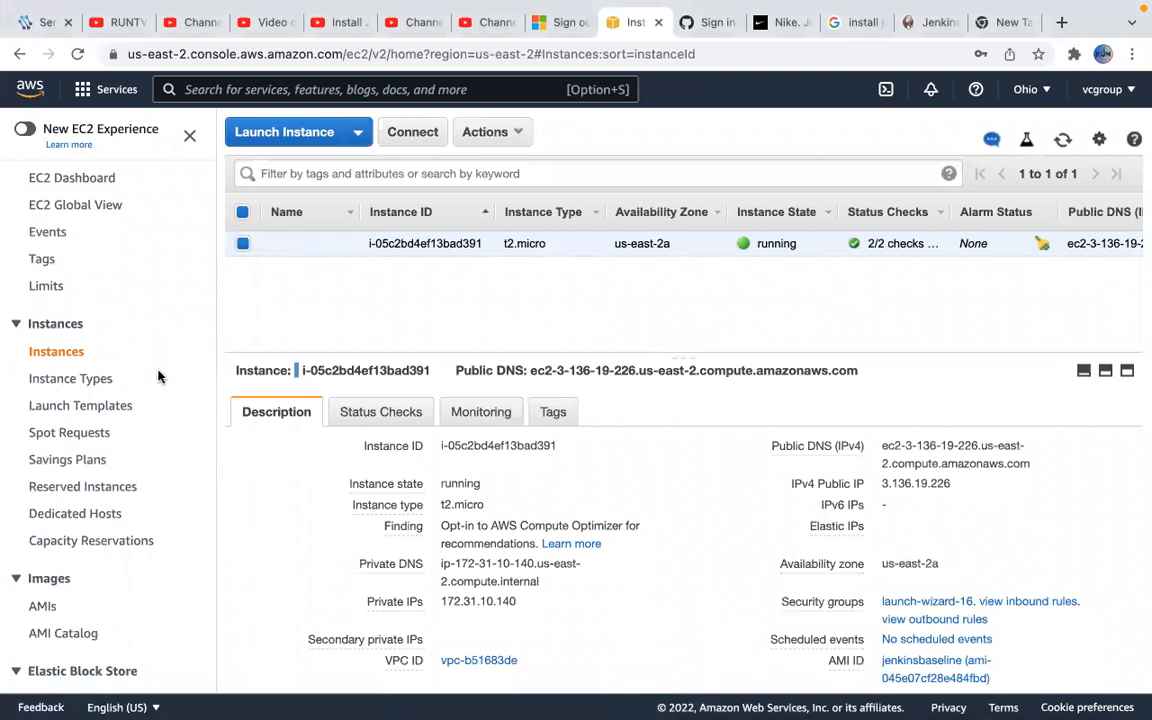
pyautogui.scroll(-1, 159, 375)
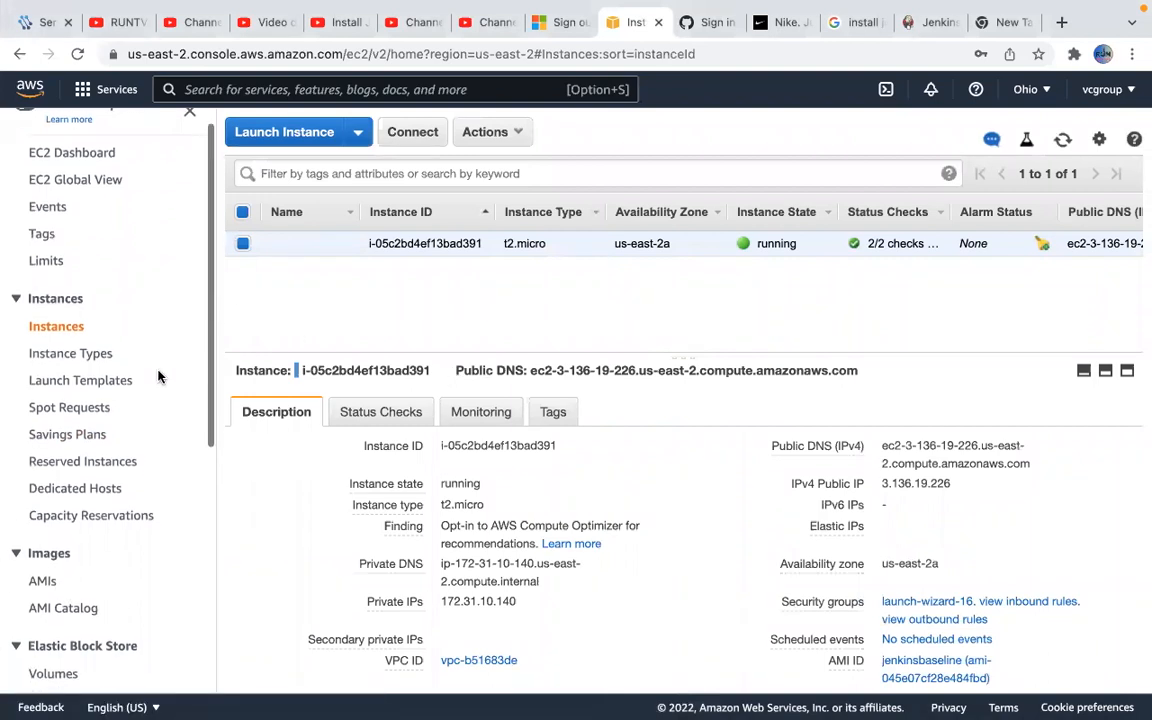
pyautogui.click(72, 348)
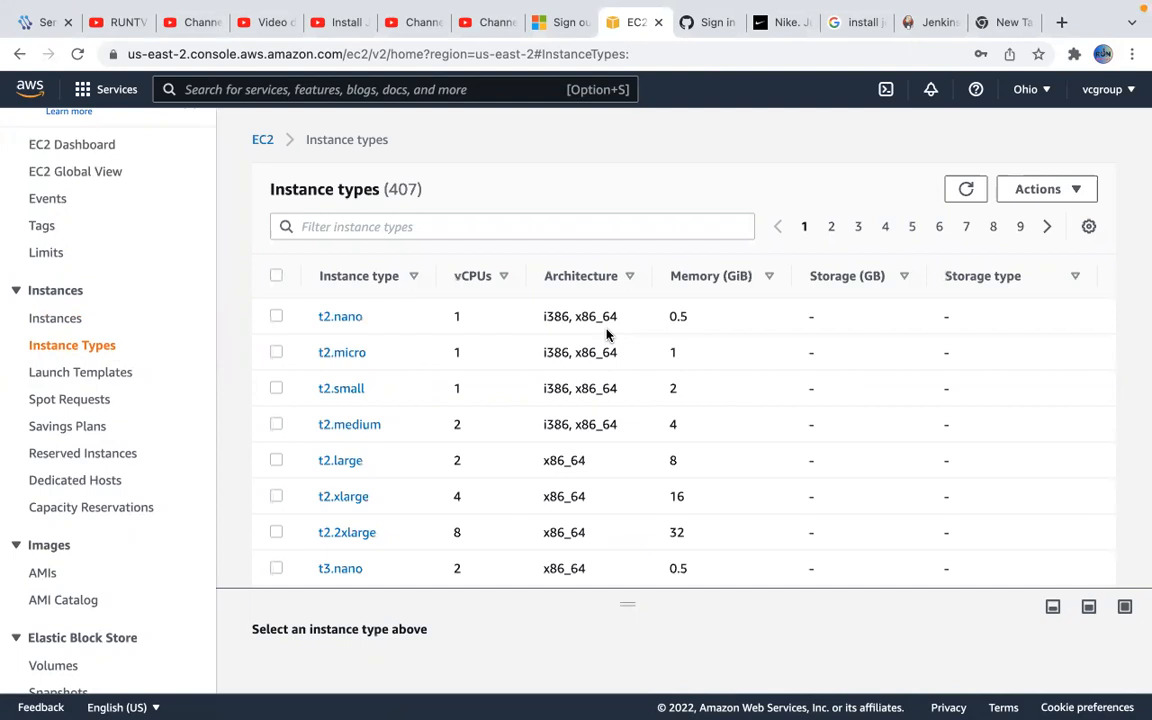
# Open the EC2 launch templates page and look over its description and the console's further resource sections
pyautogui.click(93, 378)
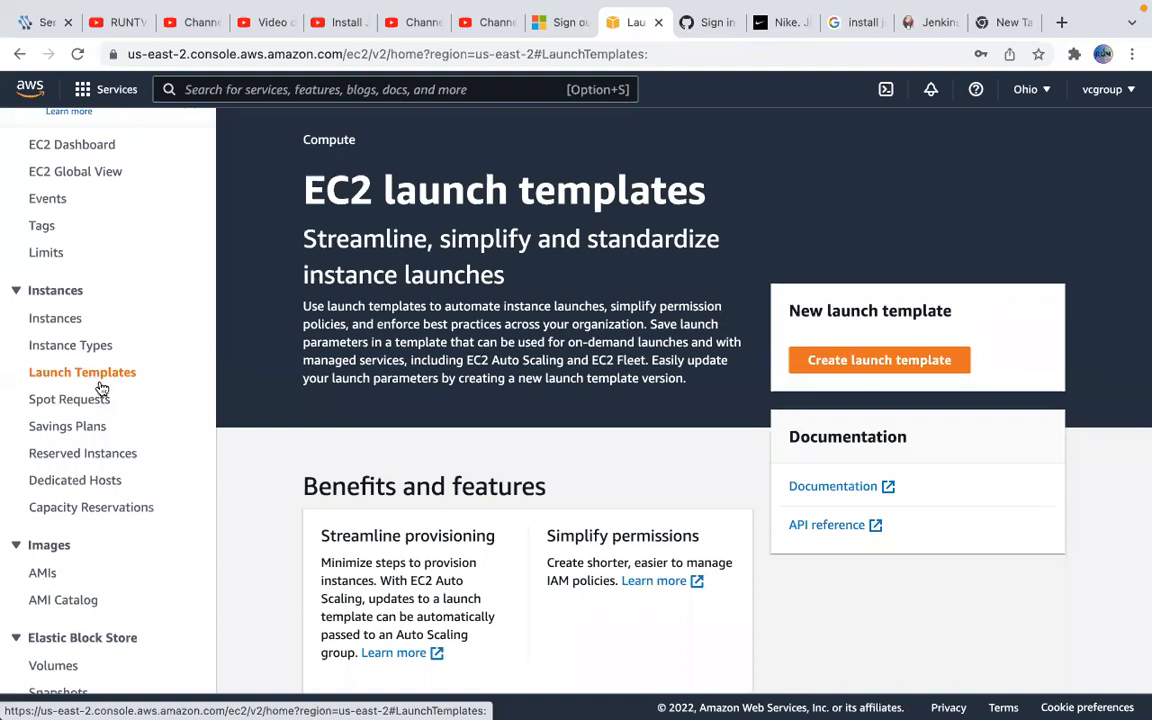
pyautogui.scroll(-2, 113, 421)
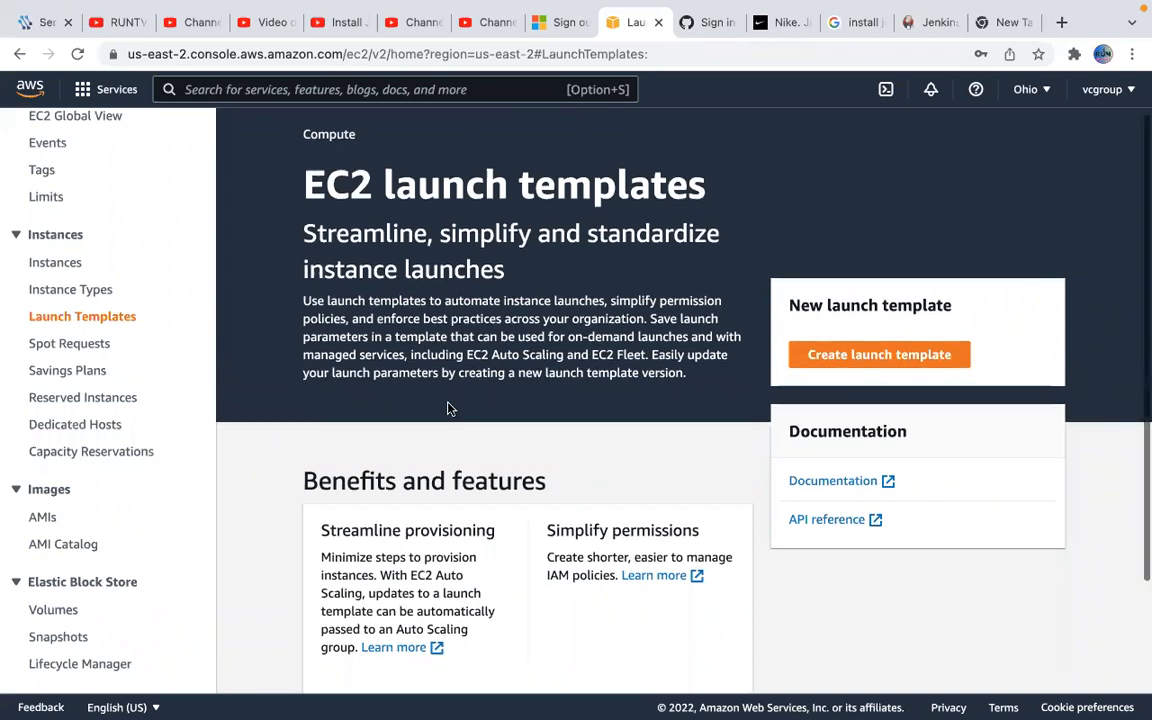
pyautogui.scroll(-1, 420, 395)
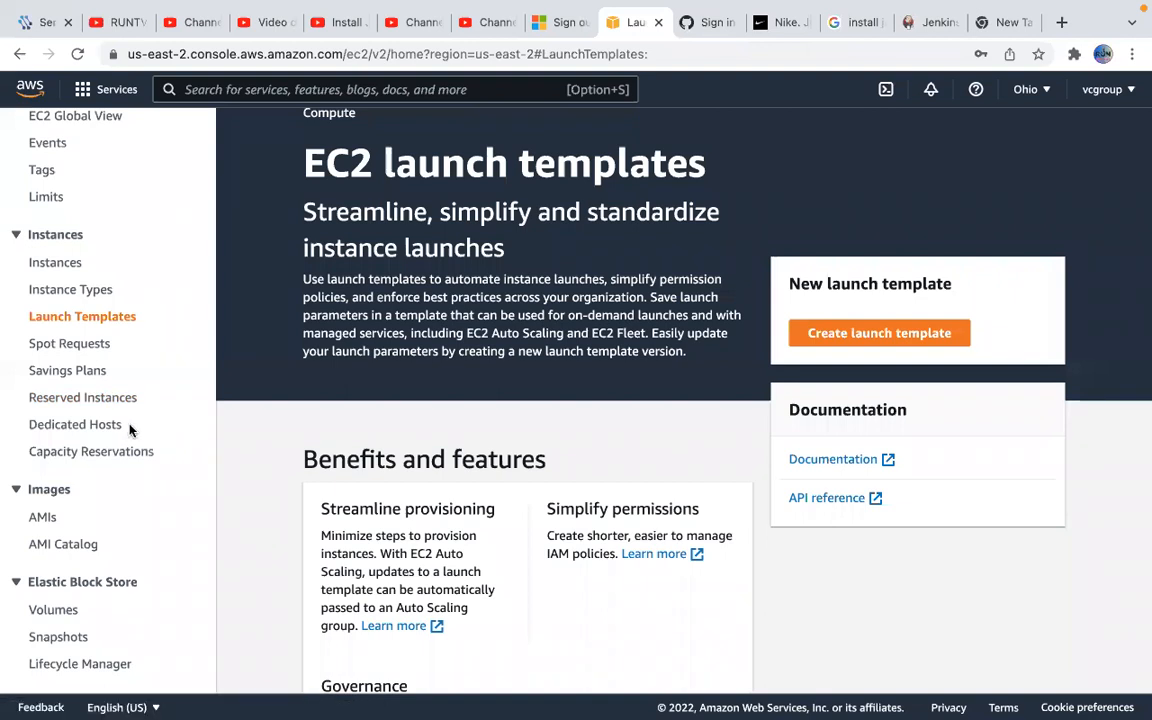
pyautogui.scroll(-2, 149, 432)
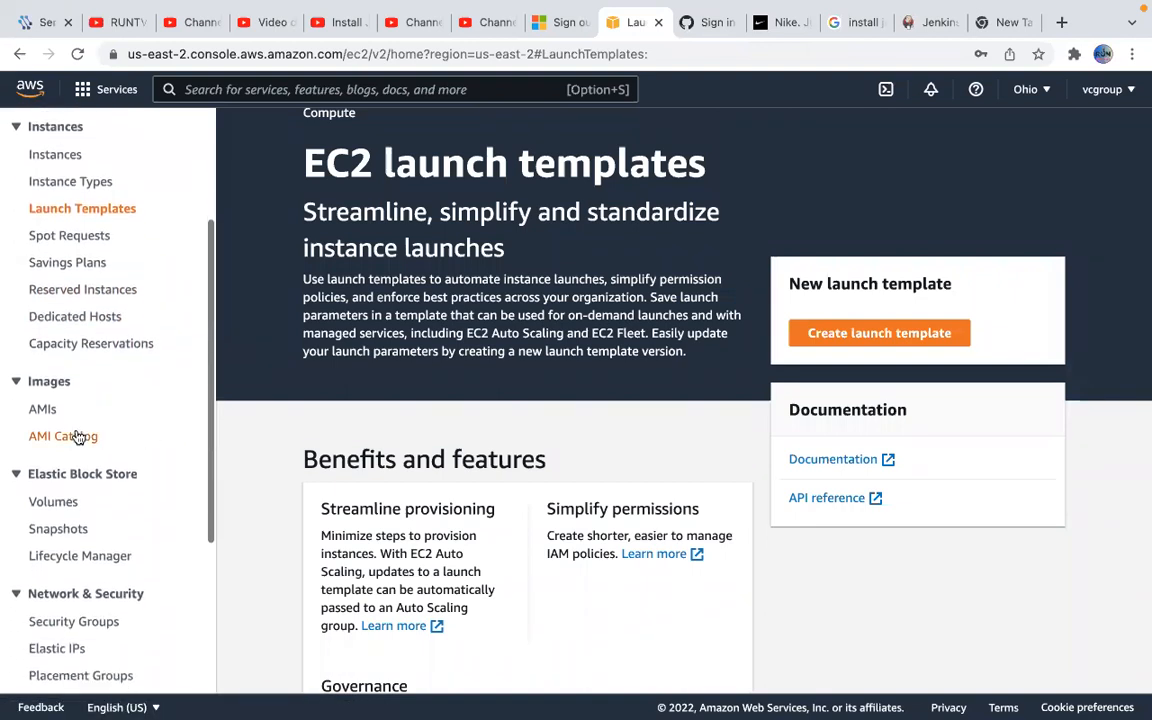
# Open the AMI Catalog and look over its Quickstart, My AMIs, AWS Marketplace and Community categories
pyautogui.click(51, 412)
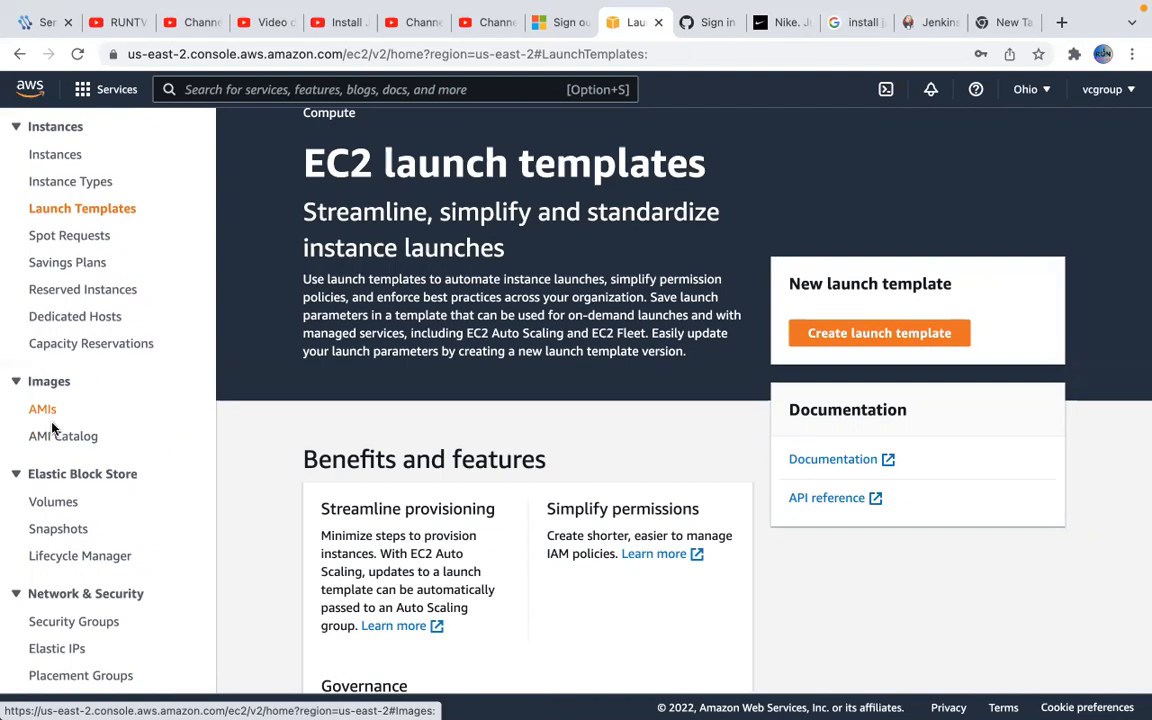
pyautogui.click(84, 444)
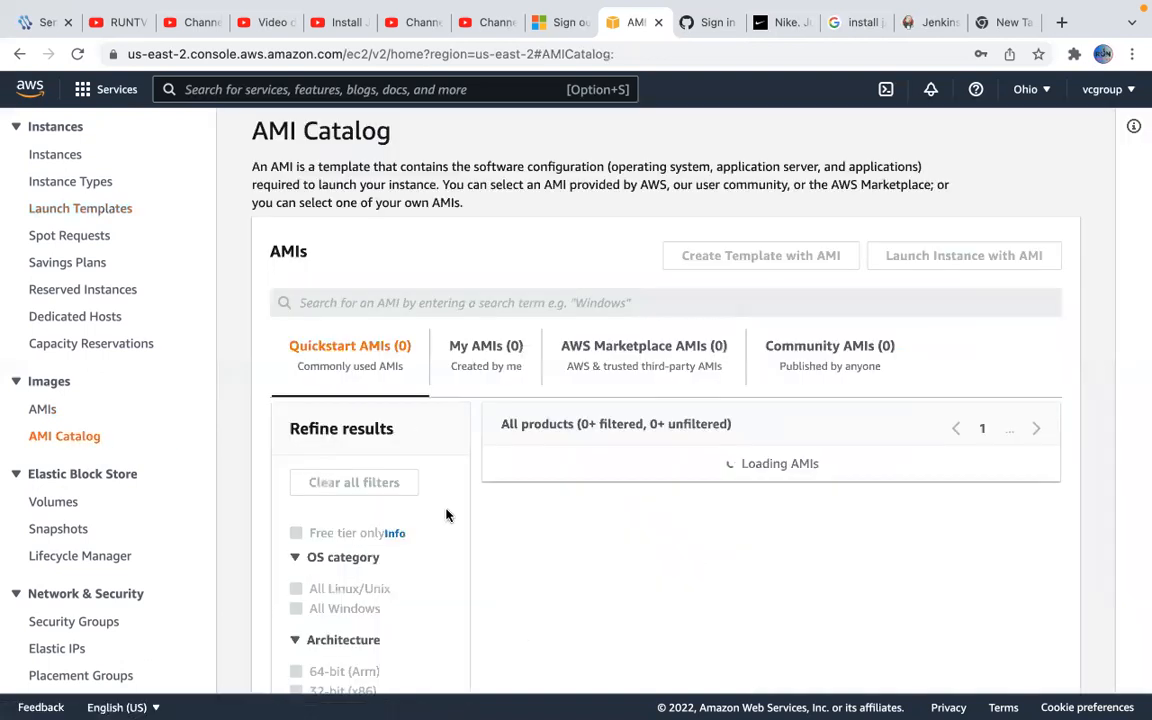
pyautogui.scroll(-1, 445, 514)
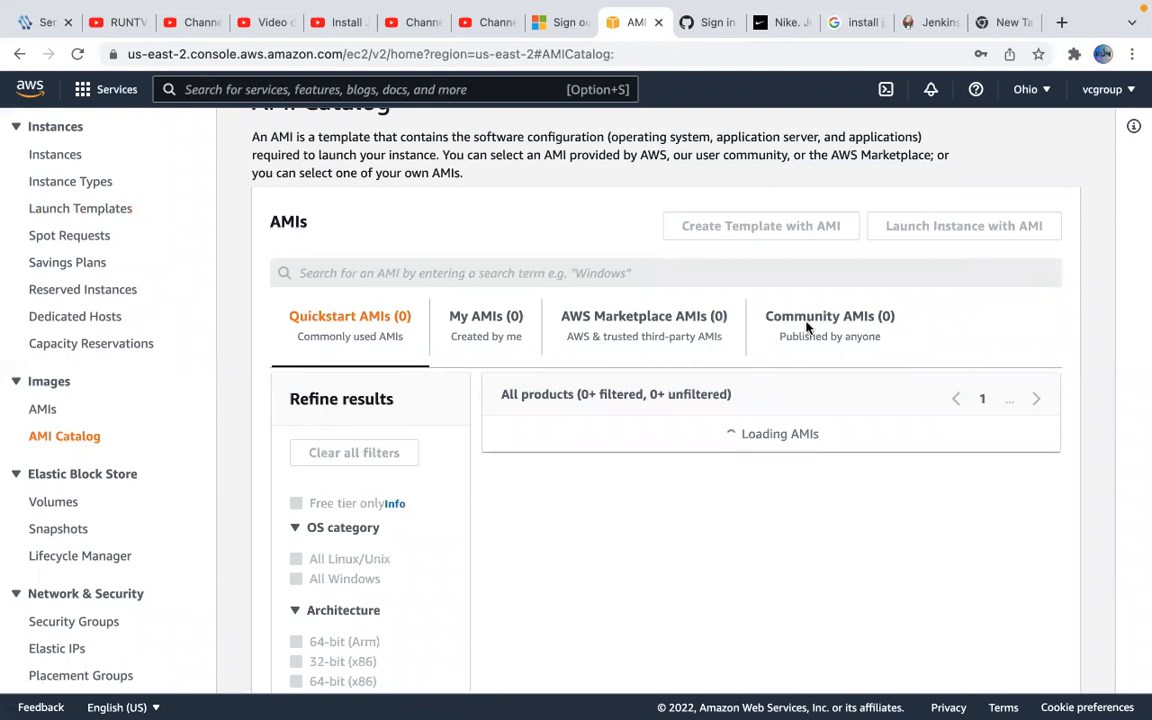
pyautogui.click(634, 322)
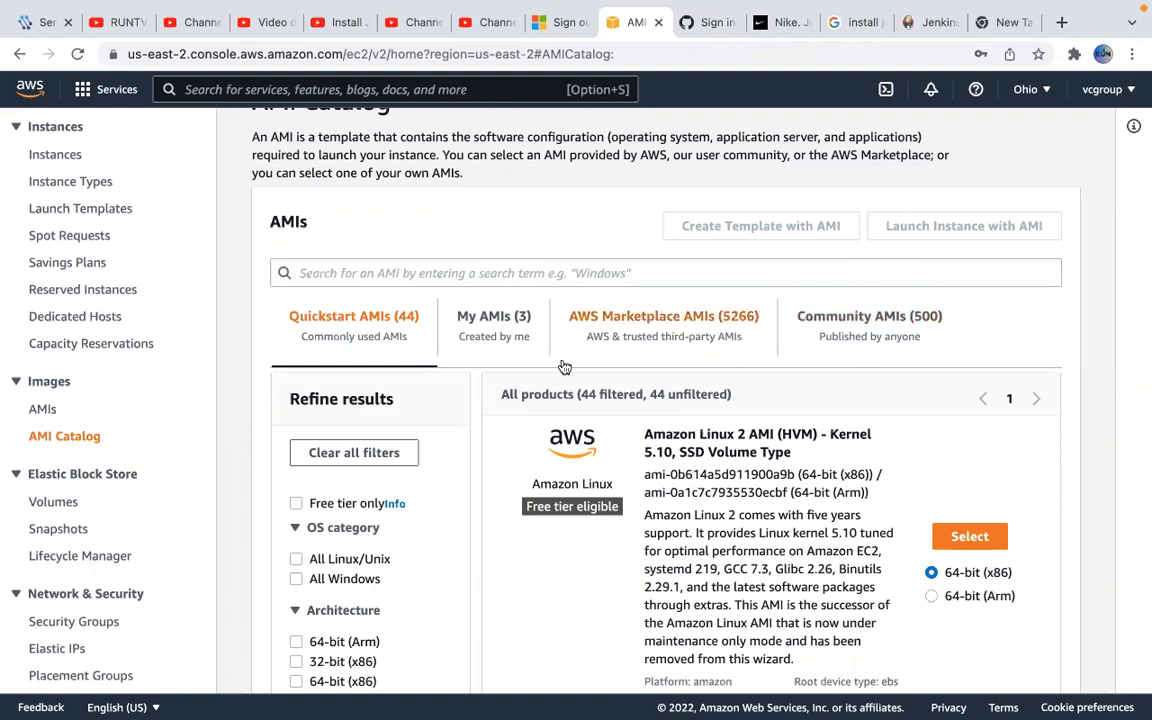
# View the volume list, check the running instance's availability zone, and return to the volumes
pyautogui.click(55, 503)
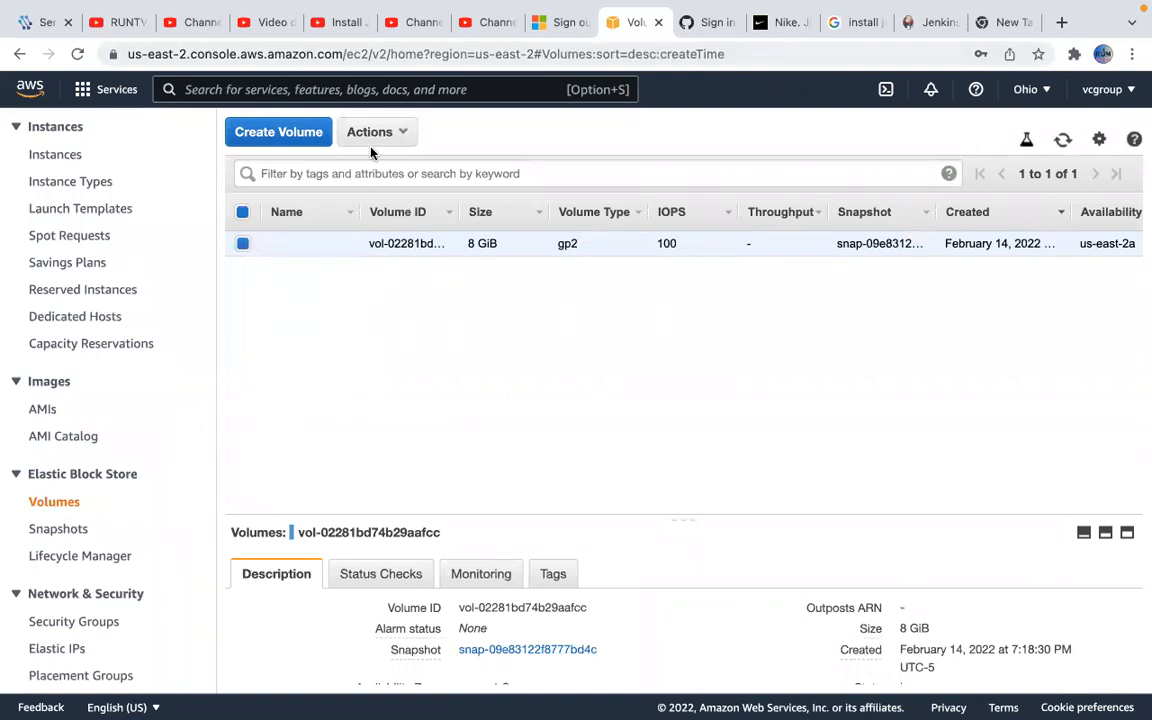
pyautogui.click(77, 157)
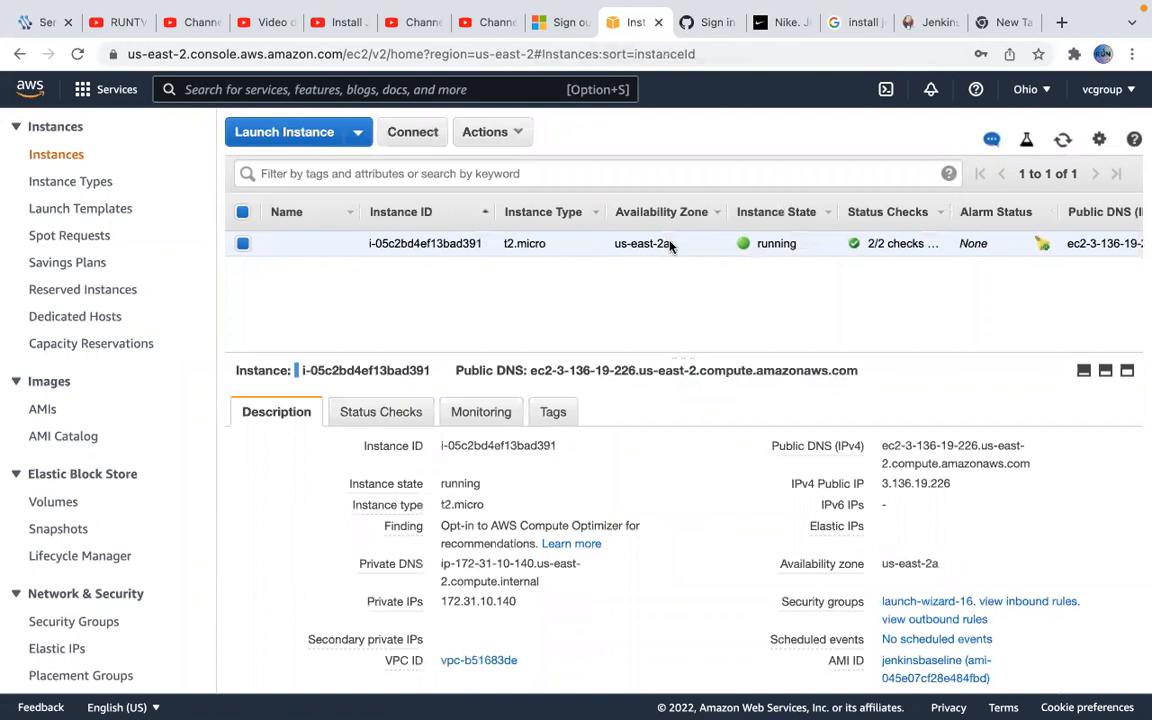
pyautogui.click(62, 503)
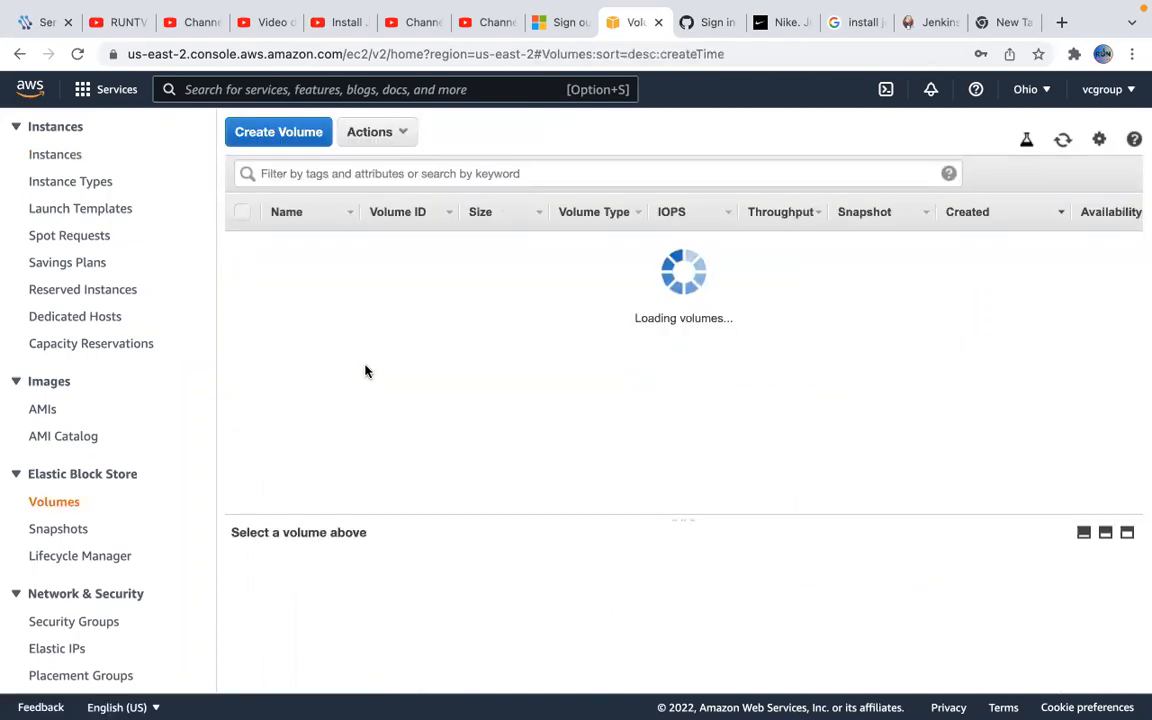
# Start creating a new EBS volume and set its size to 25 GiB
pyautogui.click(309, 139)
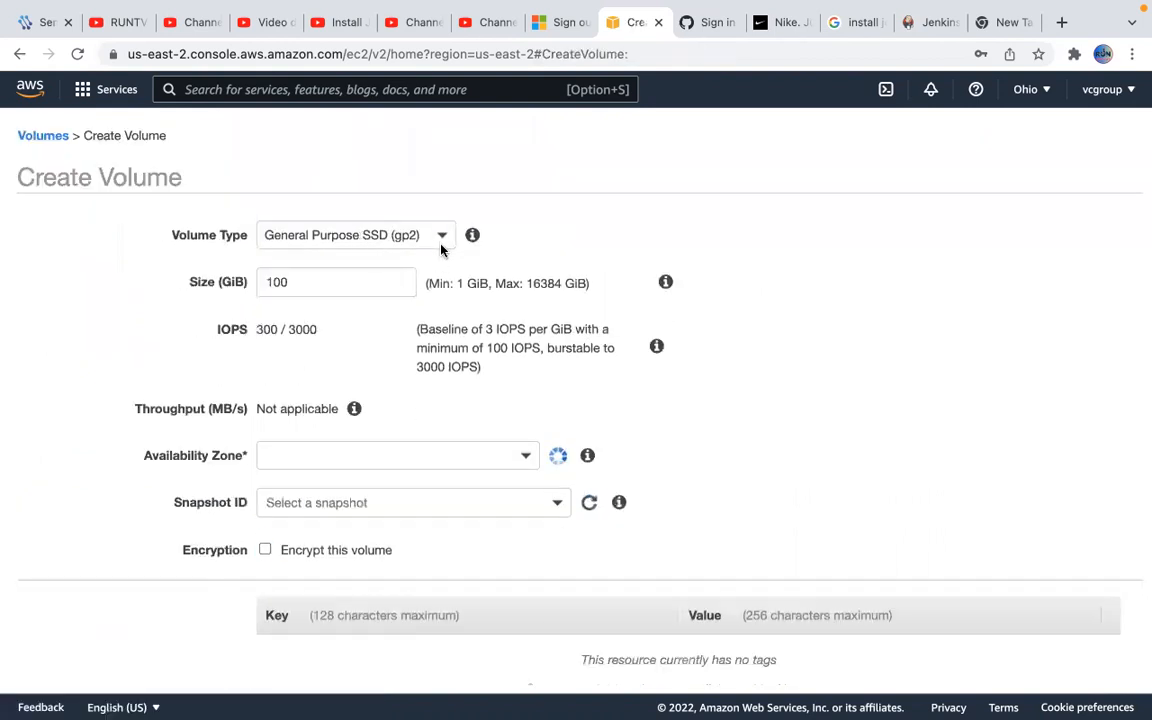
pyautogui.doubleClick(362, 281)
pyautogui.press('BackSpace')
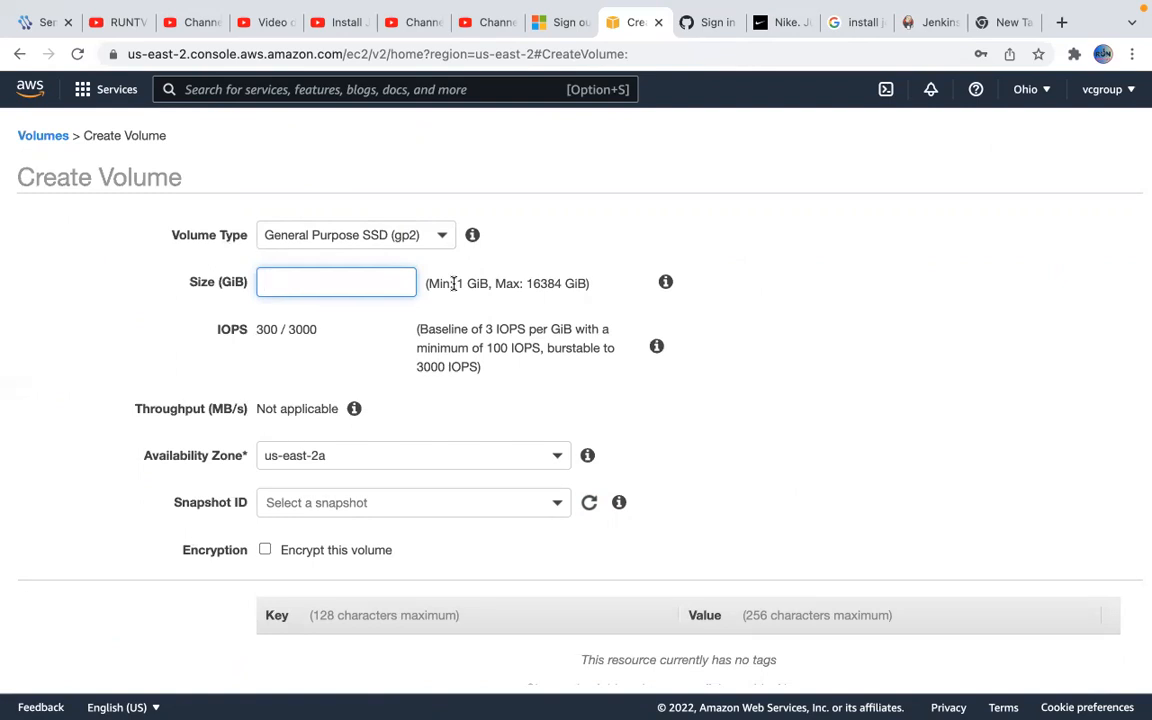
pyautogui.write('25')
# Choose us-east-2a as the volume's availability zone, and review the snapshot and encryption options without selecting any
pyautogui.scroll(-1, 370, 340)
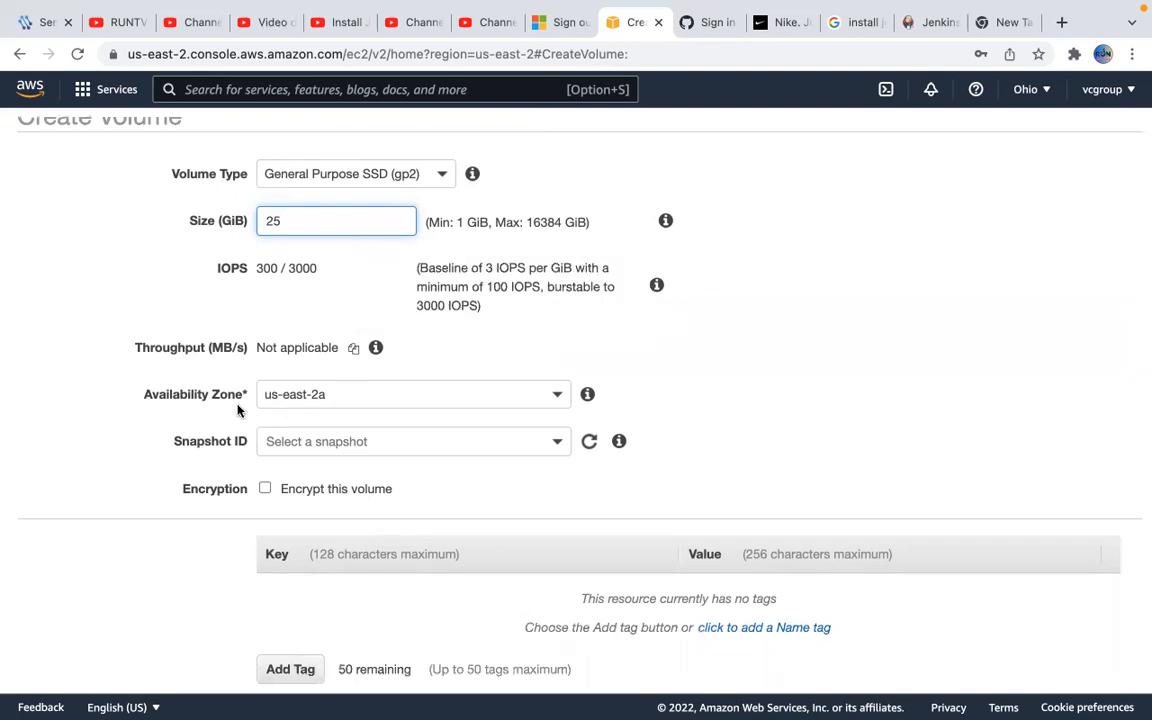
pyautogui.click(364, 401)
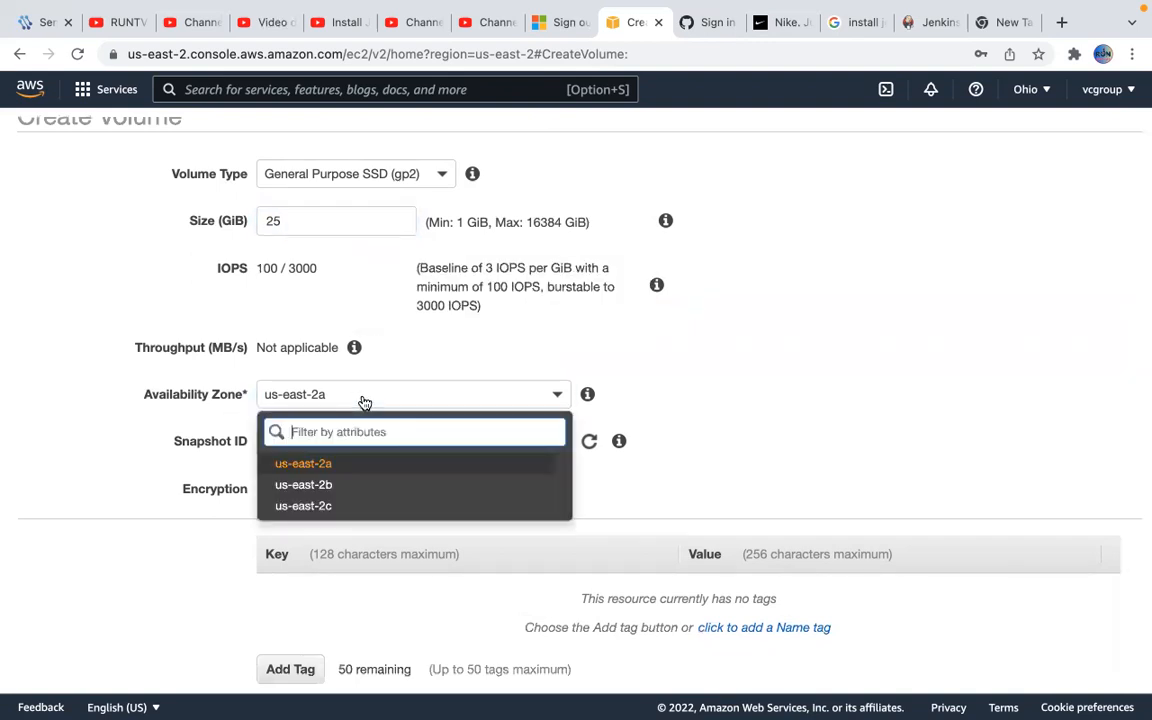
pyautogui.click(333, 466)
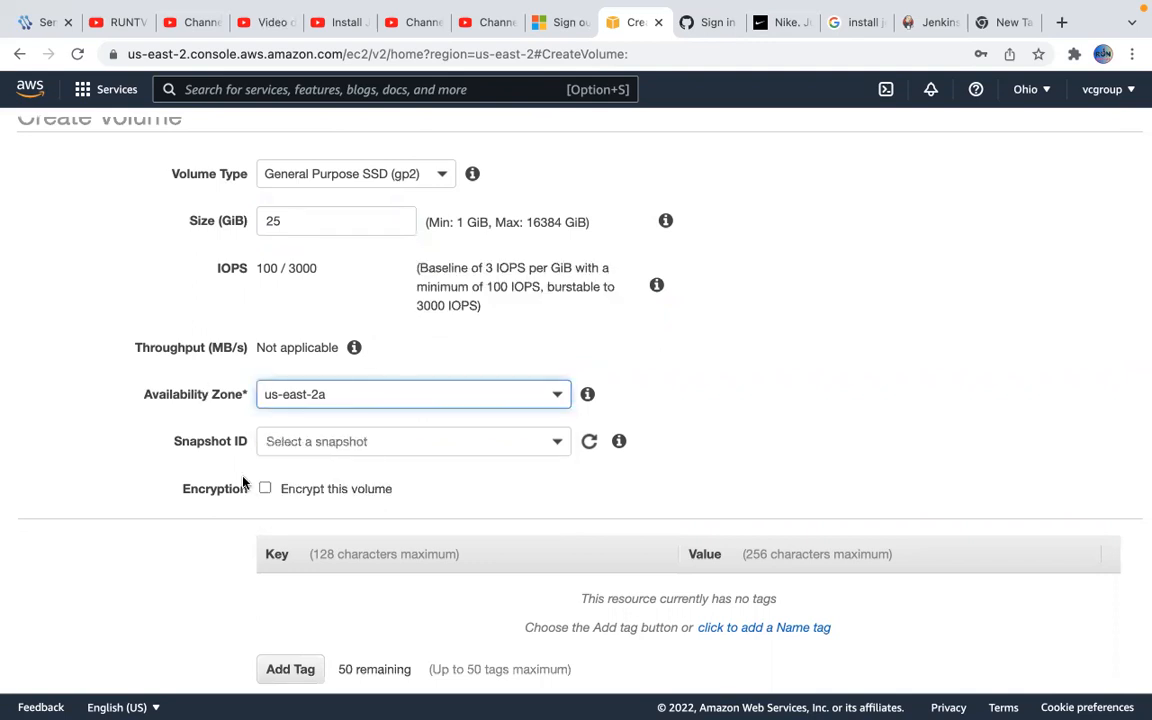
pyautogui.click(460, 442)
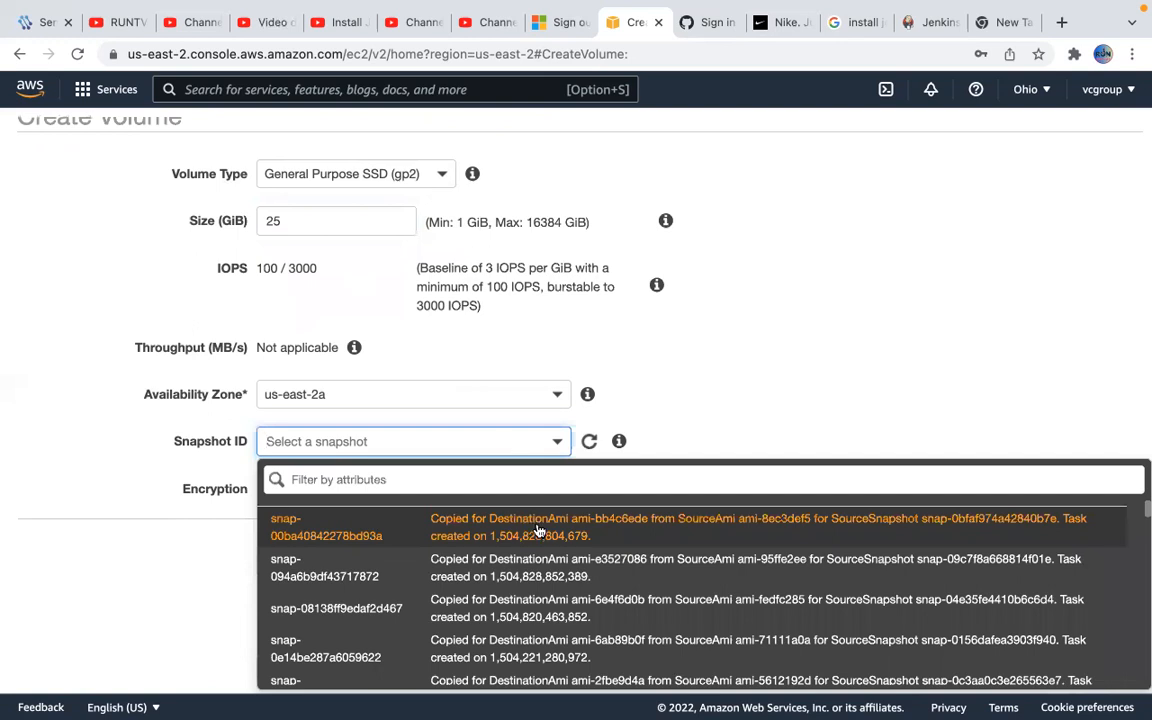
pyautogui.click(664, 434)
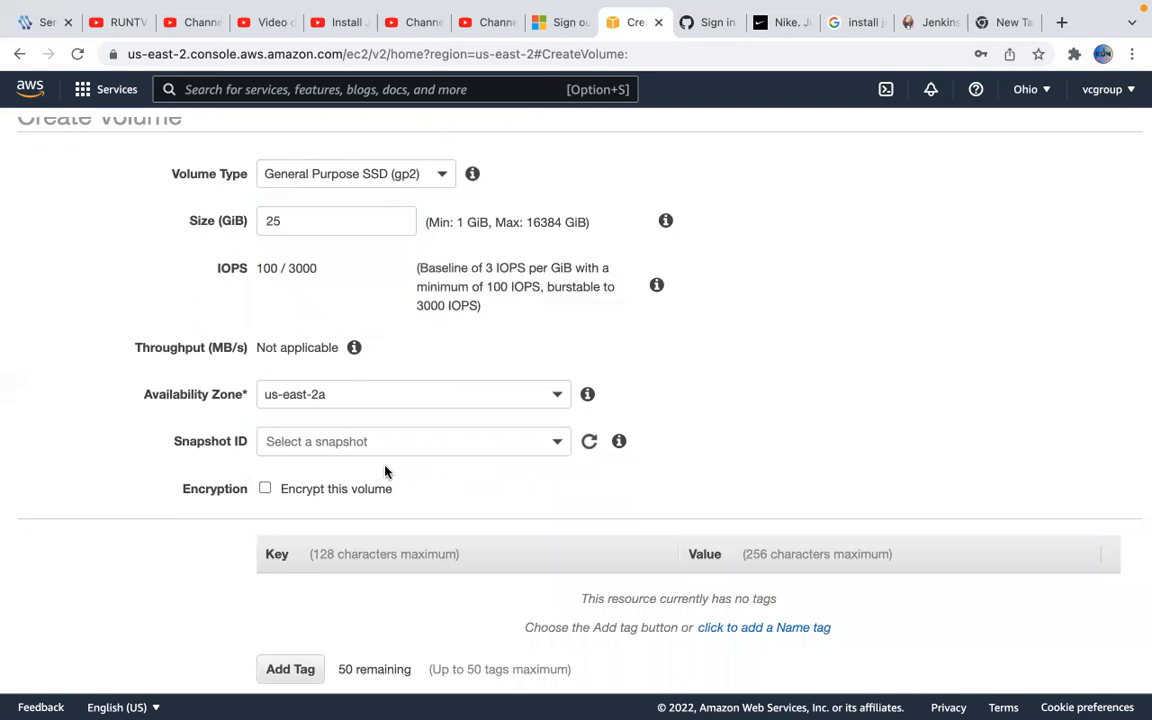
pyautogui.scroll(-2, 411, 502)
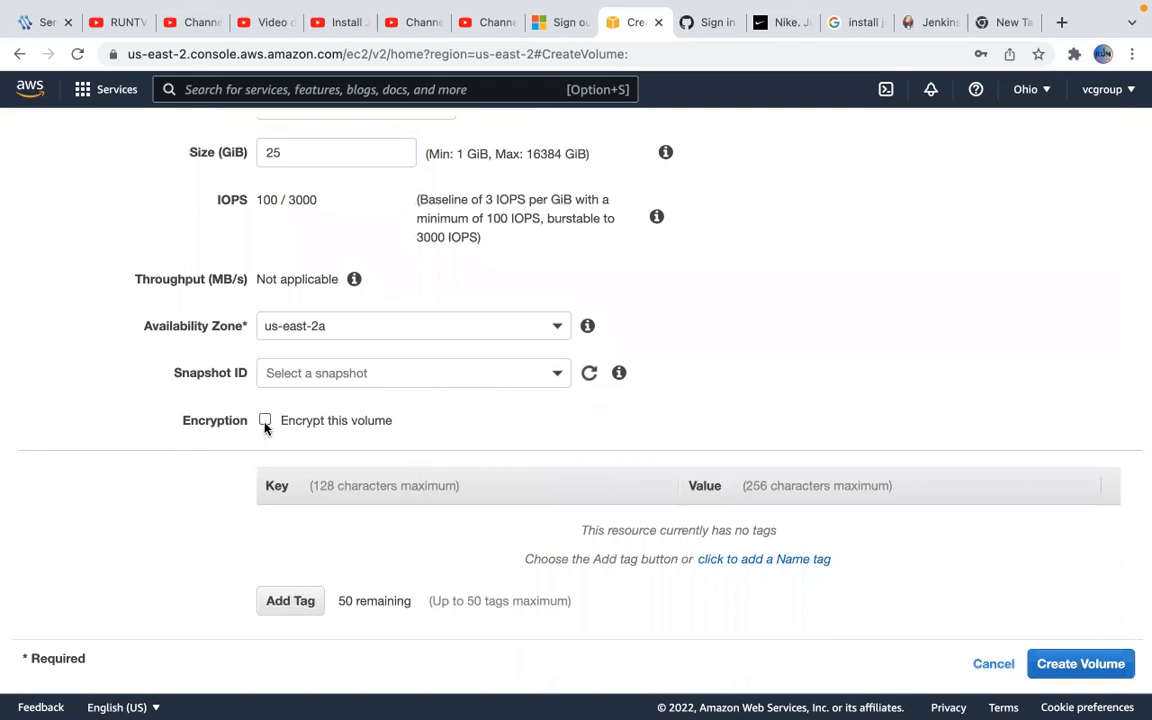
pyautogui.scroll(-1, 373, 532)
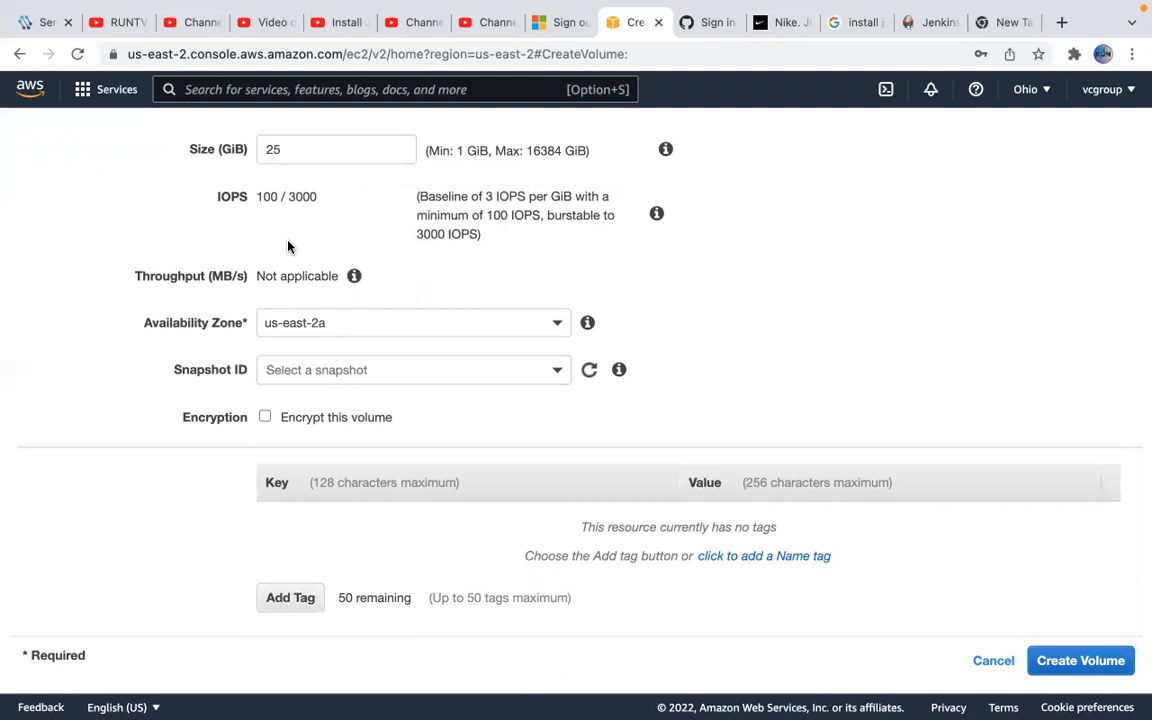
# Add a tag to the volume with the key name and the value webserver
pyautogui.click(291, 599)
pyautogui.write('name')
pyautogui.press('Tab')
pyautogui.write('webserver')
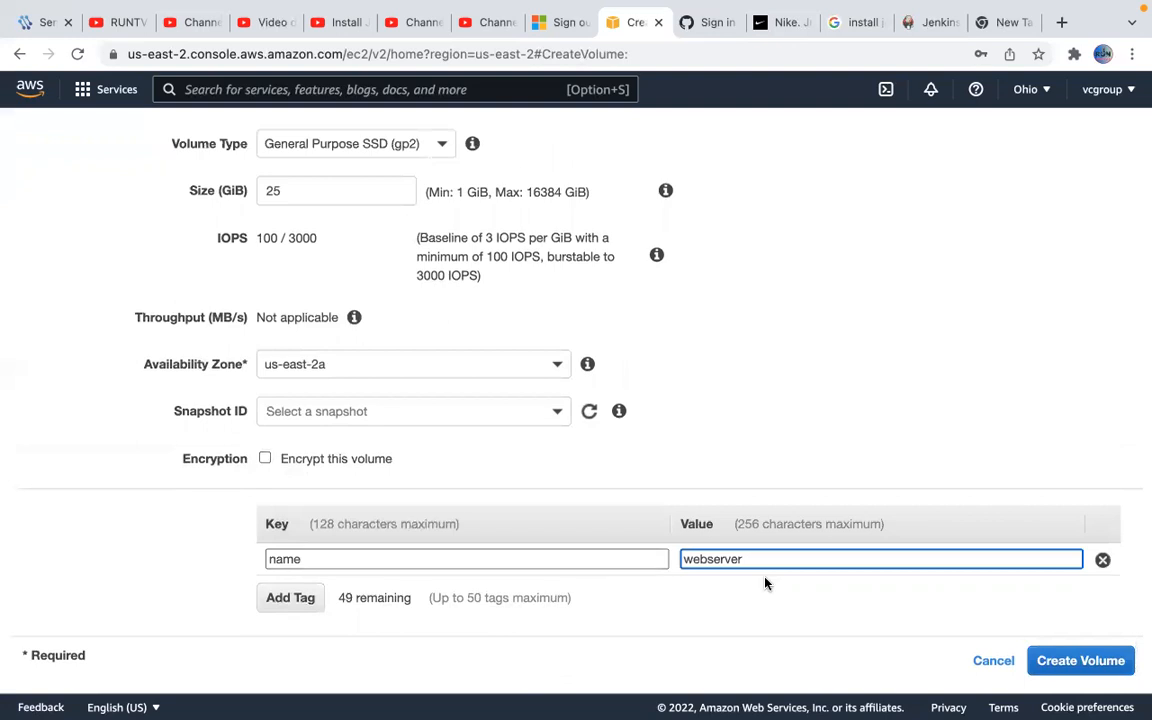
# Change the tag to key app with value nikemen, and create the volume
pyautogui.click(606, 559)
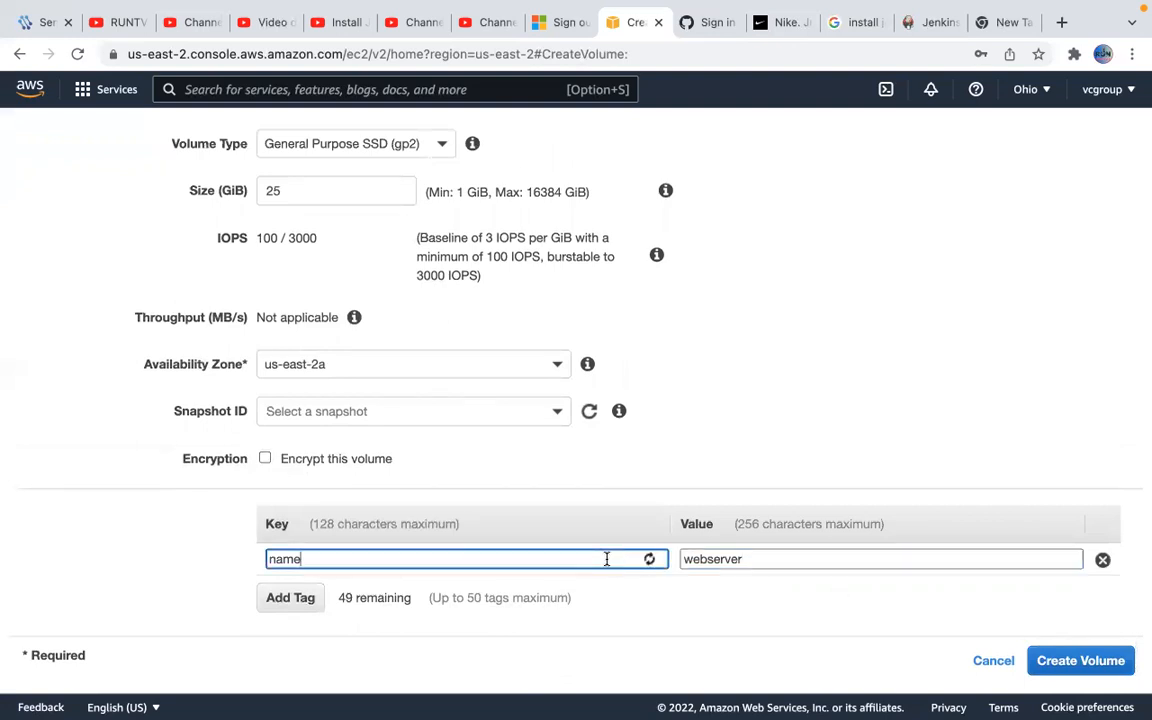
pyautogui.press('BackSpace')
pyautogui.press('BackSpace')
pyautogui.press('BackSpace')
pyautogui.press('BackSpace')
pyautogui.write('app')
pyautogui.press('Tab')
pyautogui.write('nikemen')
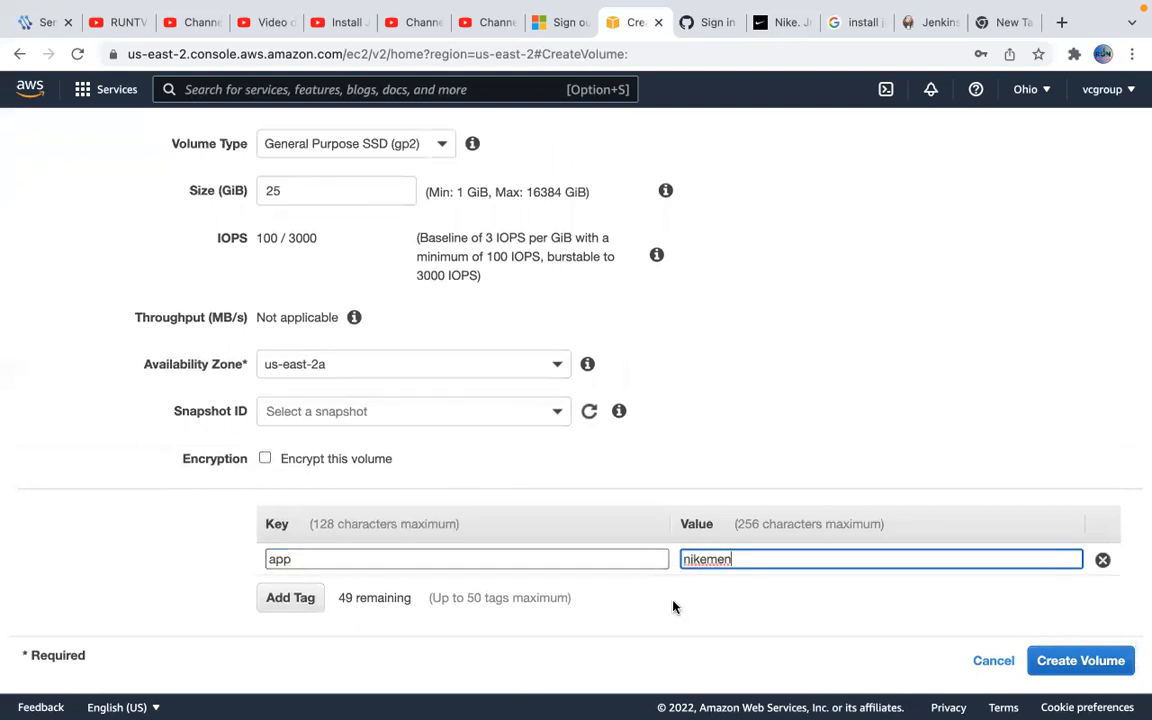
pyautogui.click(1070, 662)
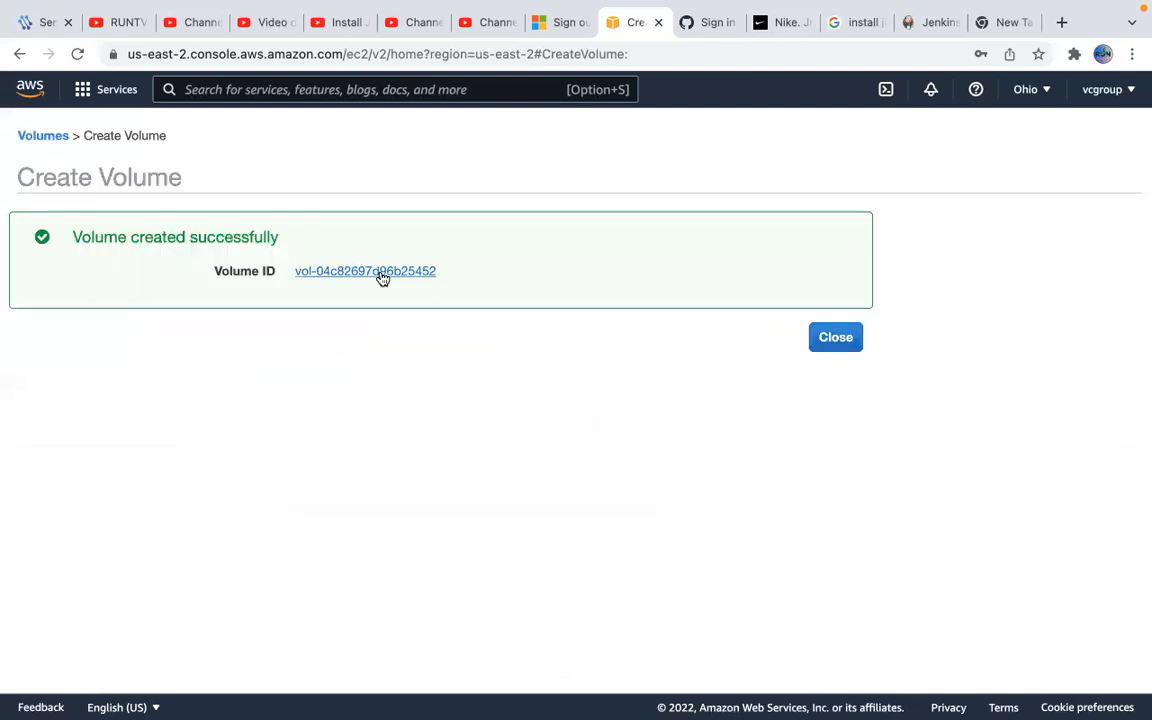
# Open the newly created 25 GiB volume and attach it to the running instance as device /dev/sdf
pyautogui.click(380, 274)
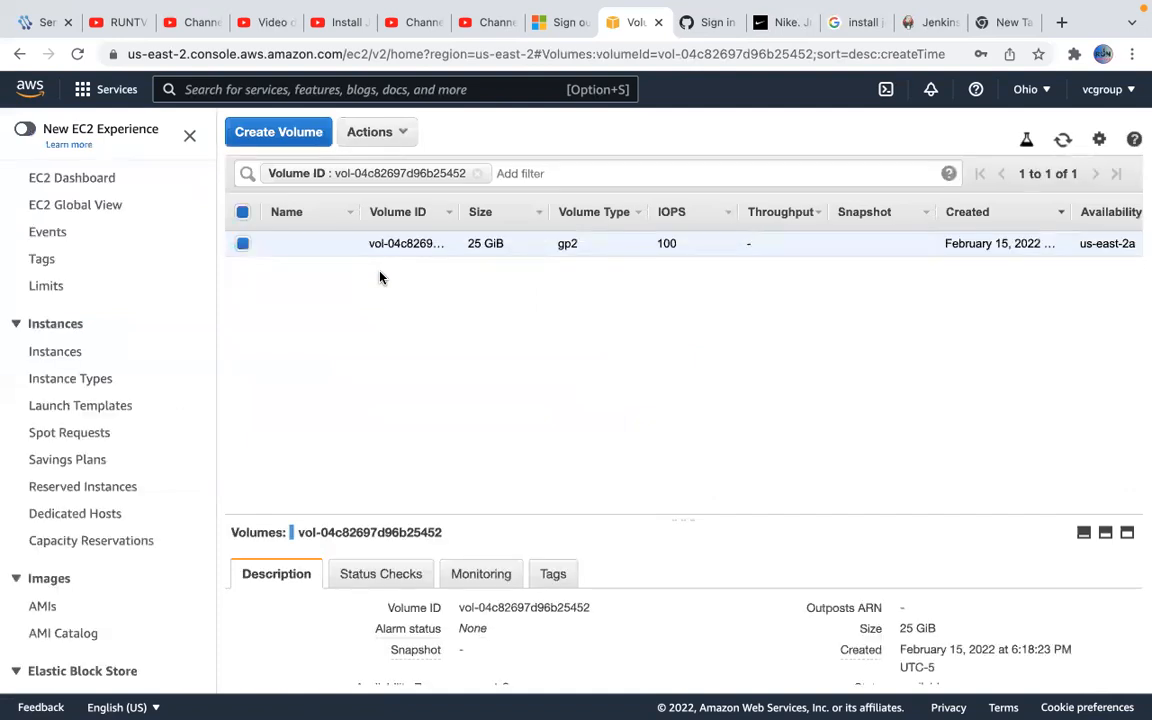
pyautogui.click(406, 137)
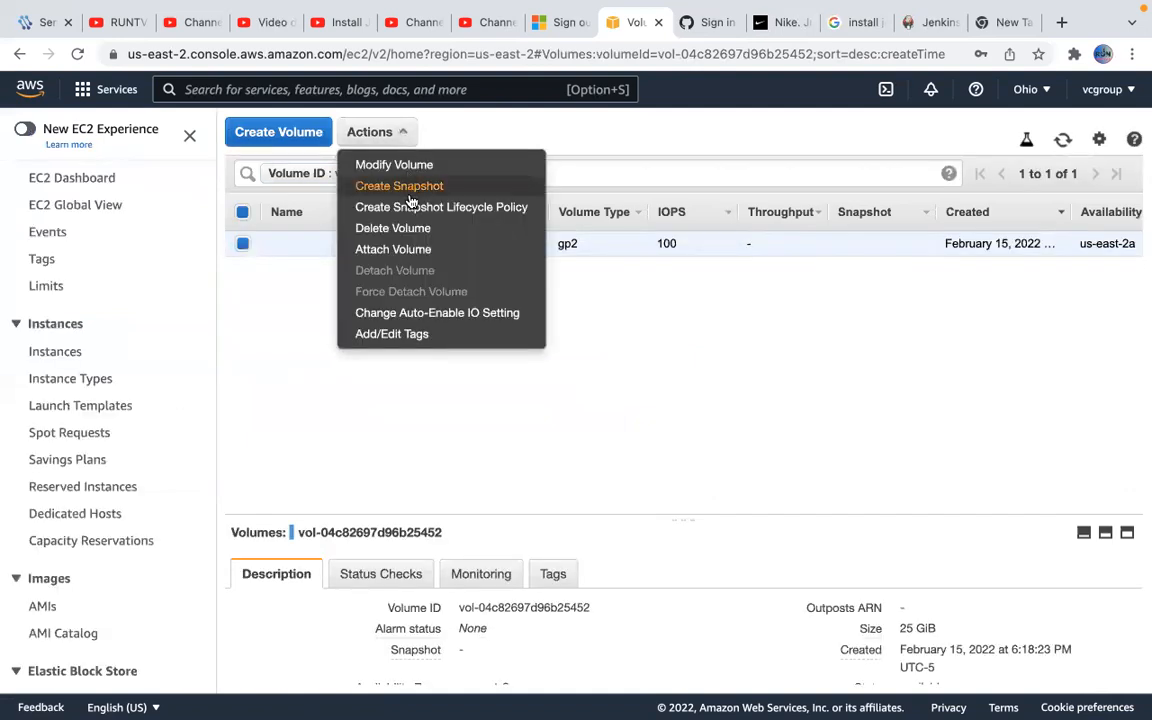
pyautogui.click(406, 255)
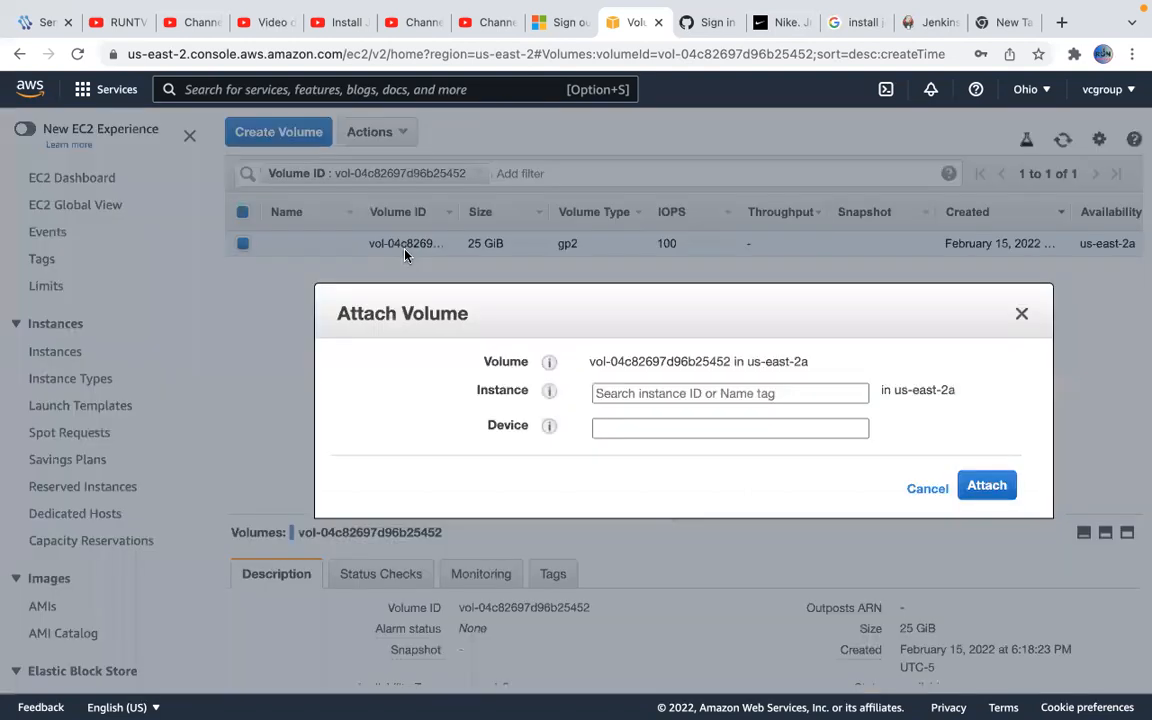
pyautogui.click(786, 392)
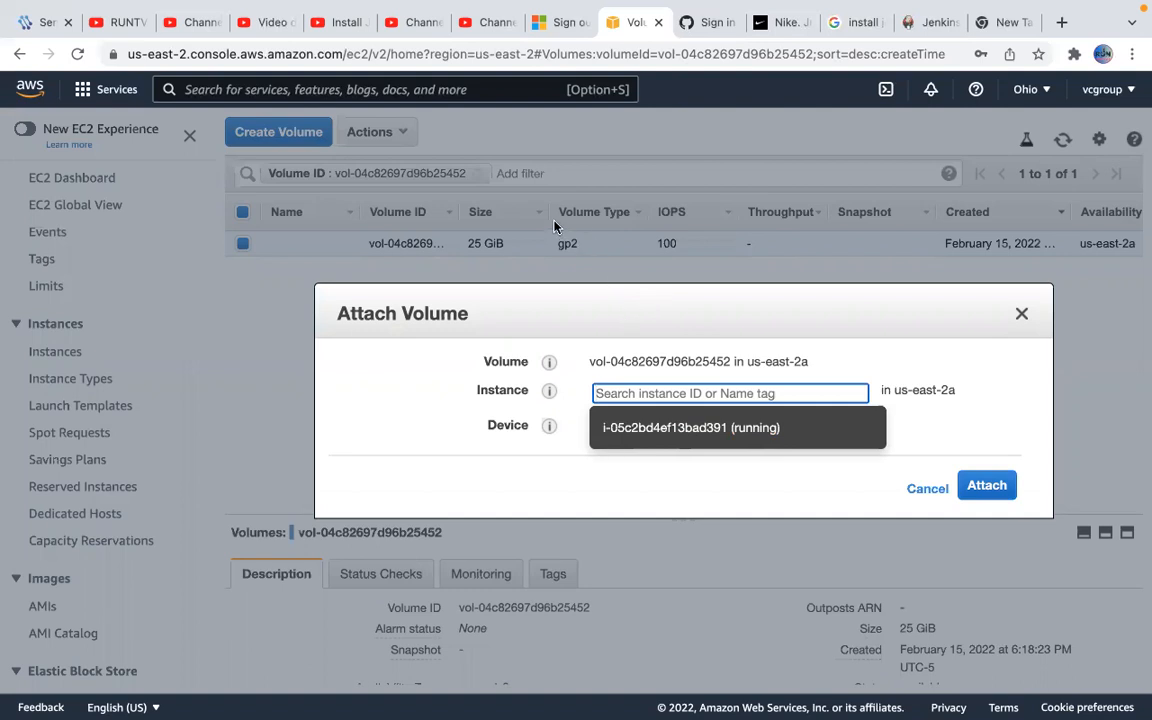
pyautogui.click(688, 431)
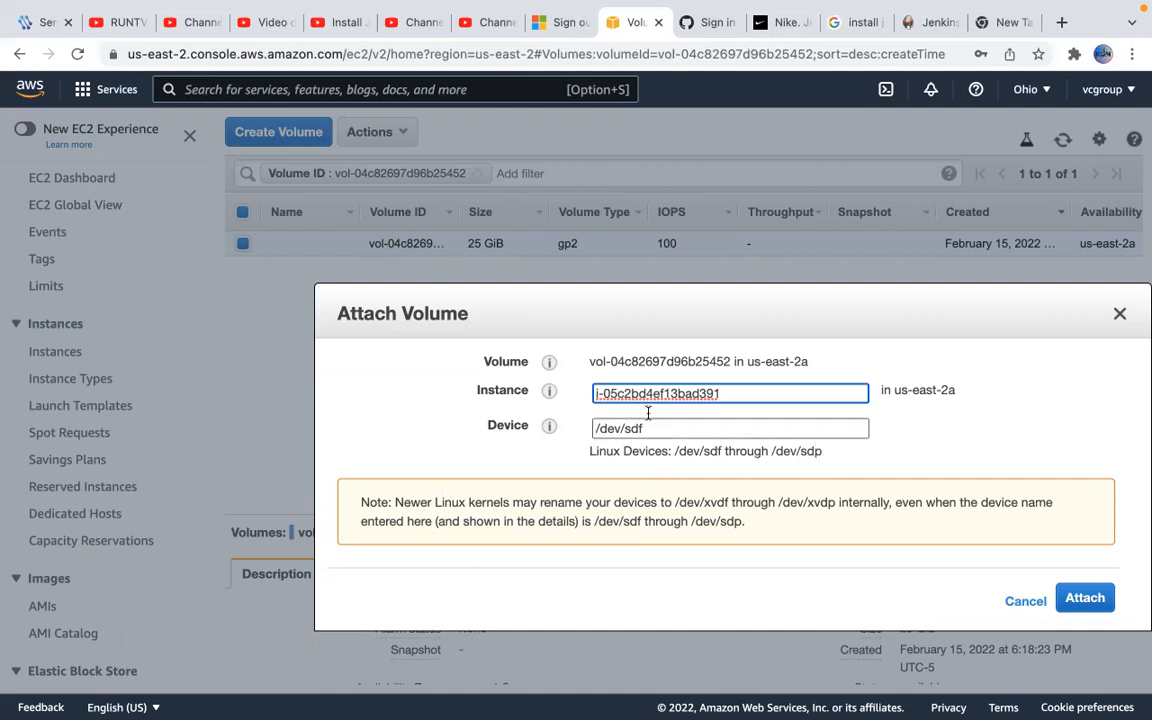
pyautogui.click(1086, 599)
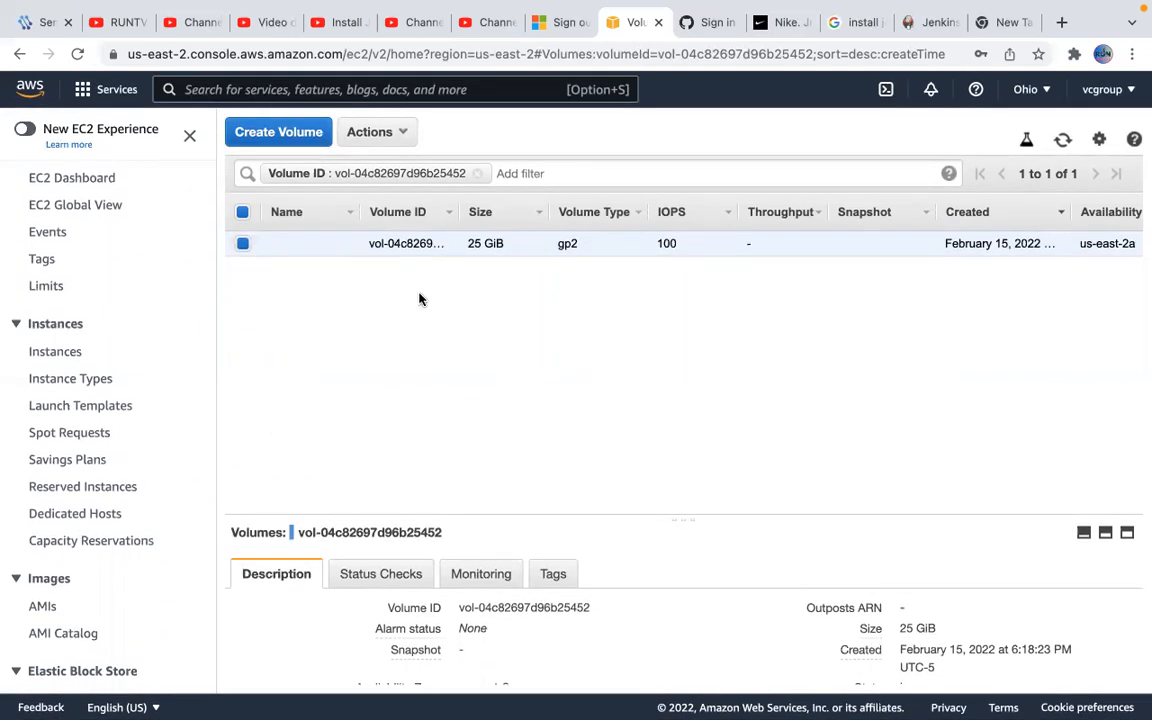
# Clear the volume ID filter, look over the snapshots, volumes and instances lists, and return to the volumes
pyautogui.click(478, 175)
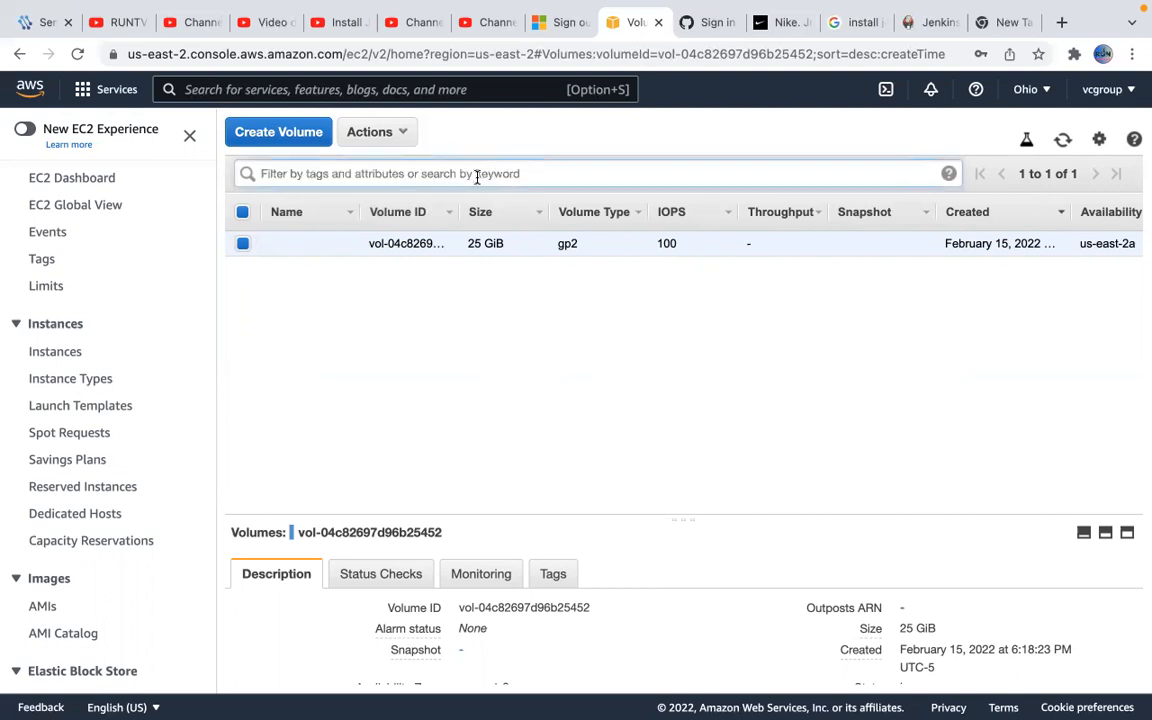
pyautogui.scroll(-4, 55, 518)
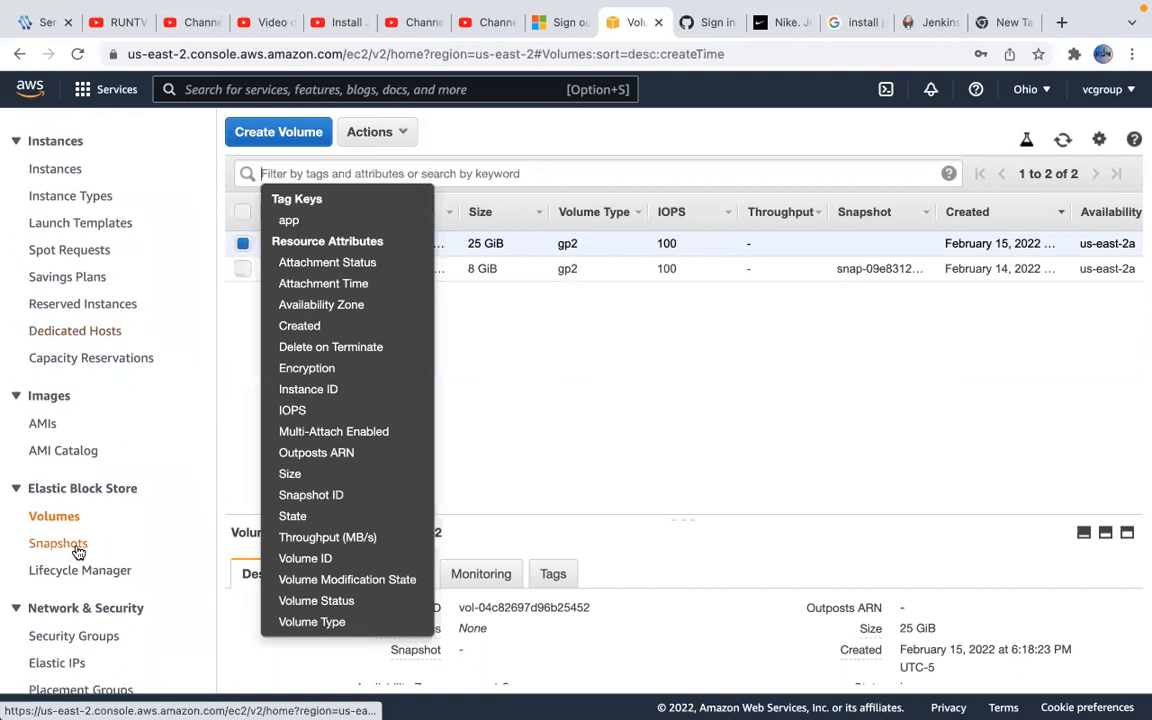
pyautogui.click(60, 543)
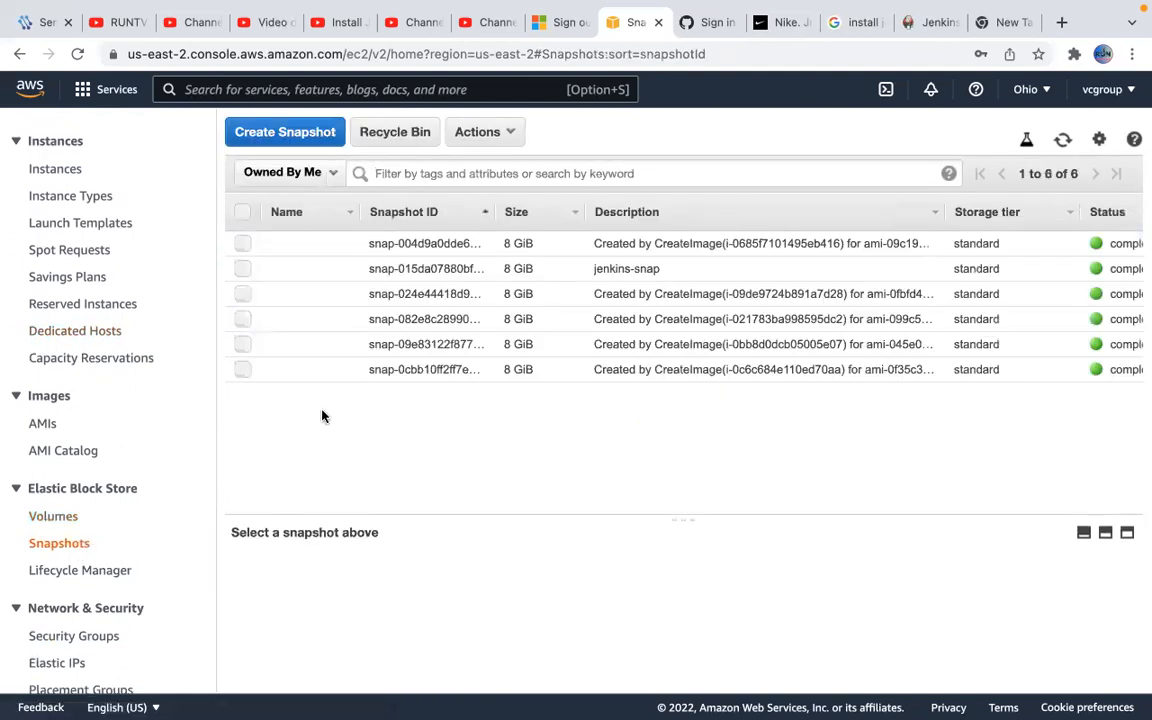
pyautogui.click(67, 517)
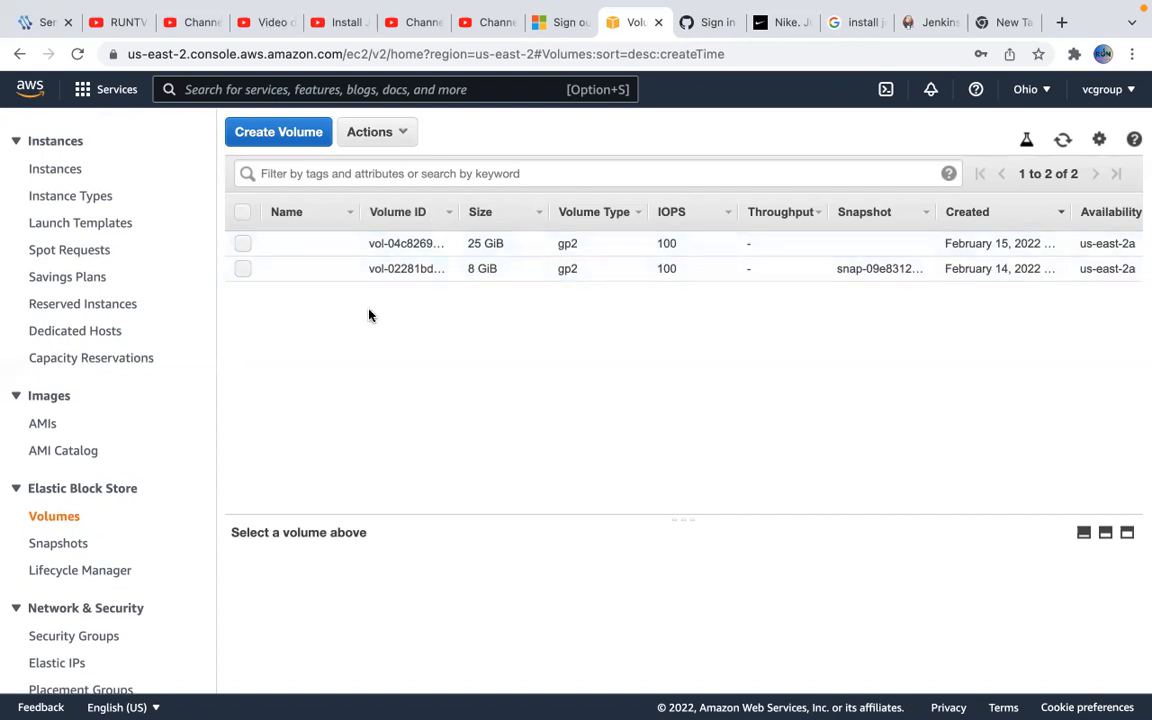
pyautogui.click(66, 175)
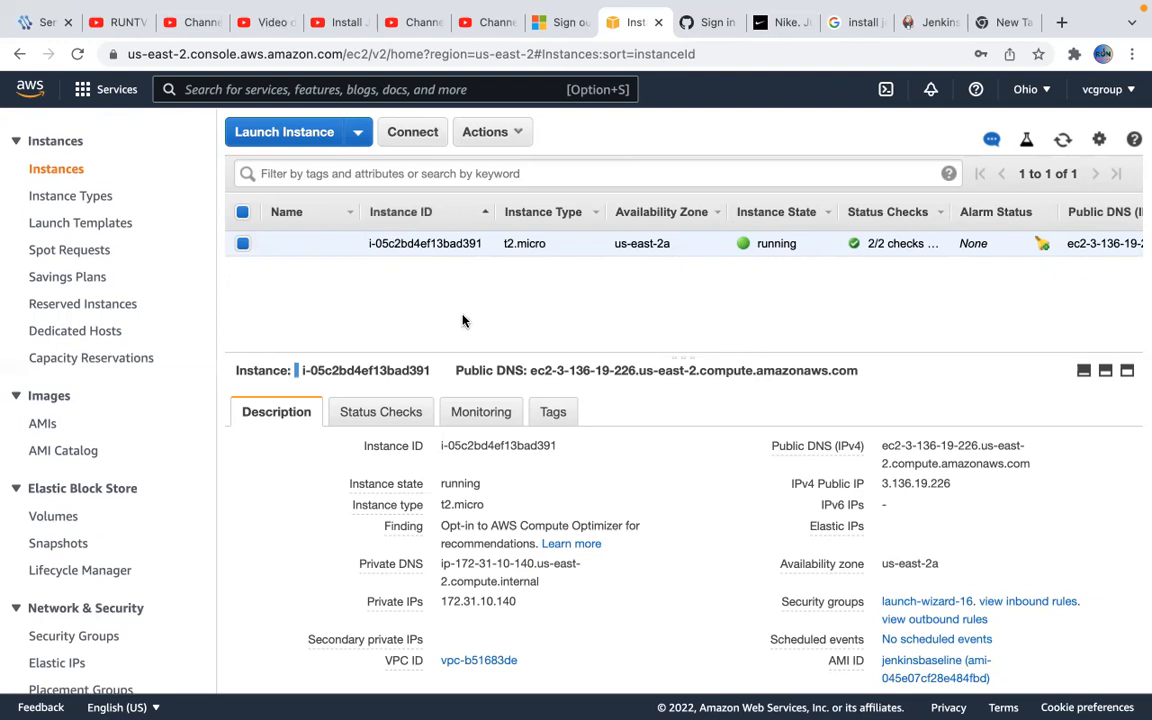
pyautogui.click(53, 518)
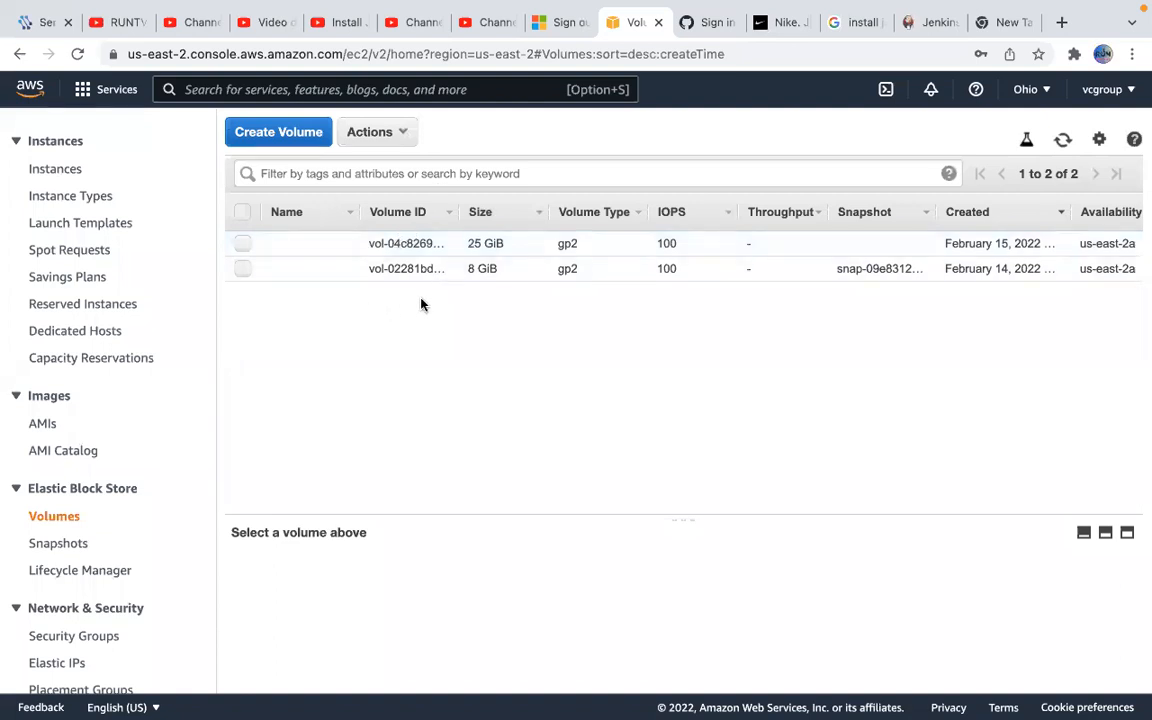
# Switch to Paint S and sketch a narrow slanted freehand loop with a short handwritten label beside the region rectangle
pyautogui.moveTo(646, 697)
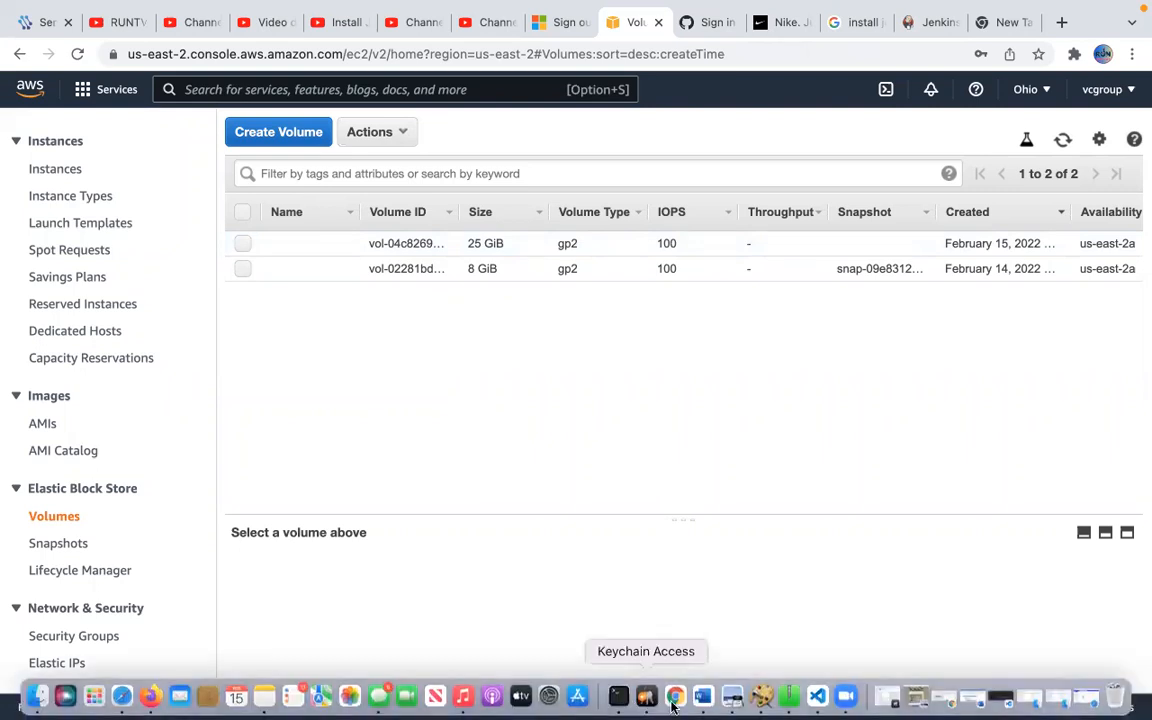
pyautogui.click(764, 697)
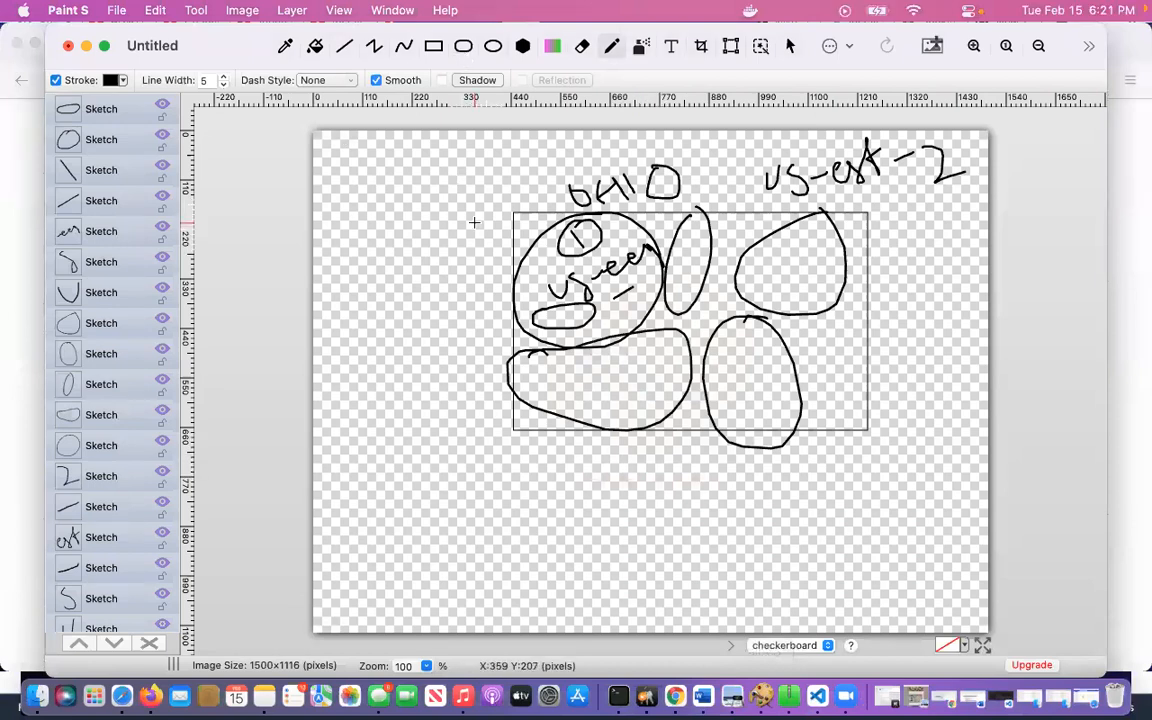
pyautogui.moveTo(369, 198)
pyautogui.mouseDown()
pyautogui.moveTo(424, 229)
pyautogui.moveTo(419, 290)
pyautogui.moveTo(358, 176)
pyautogui.moveTo(375, 198)
pyautogui.moveTo(420, 207)
pyautogui.moveTo(450, 191)
pyautogui.moveTo(443, 202)
pyautogui.moveTo(440, 170)
pyautogui.mouseUp()
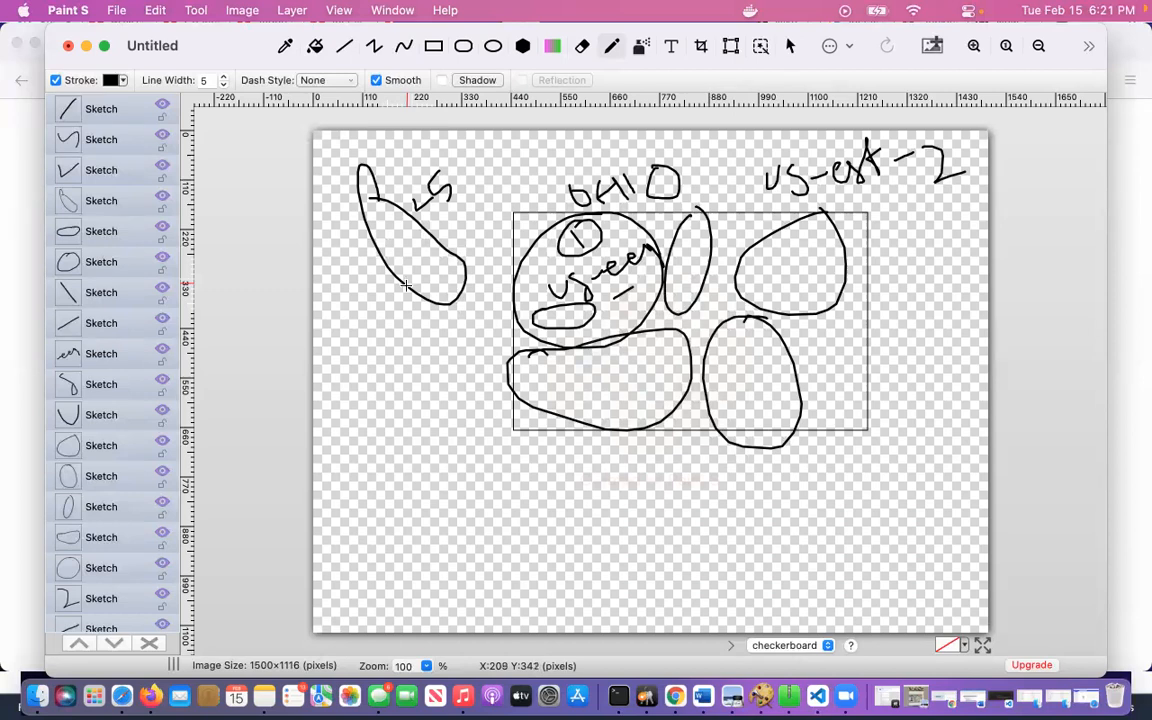
# Divide the slanted loop into sections with short handwritten numbers, and draw curved lines linking them to small circles below
pyautogui.moveTo(406, 286)
pyautogui.mouseDown()
pyautogui.moveTo(449, 244)
pyautogui.moveTo(455, 302)
pyautogui.moveTo(446, 253)
pyautogui.mouseUp()
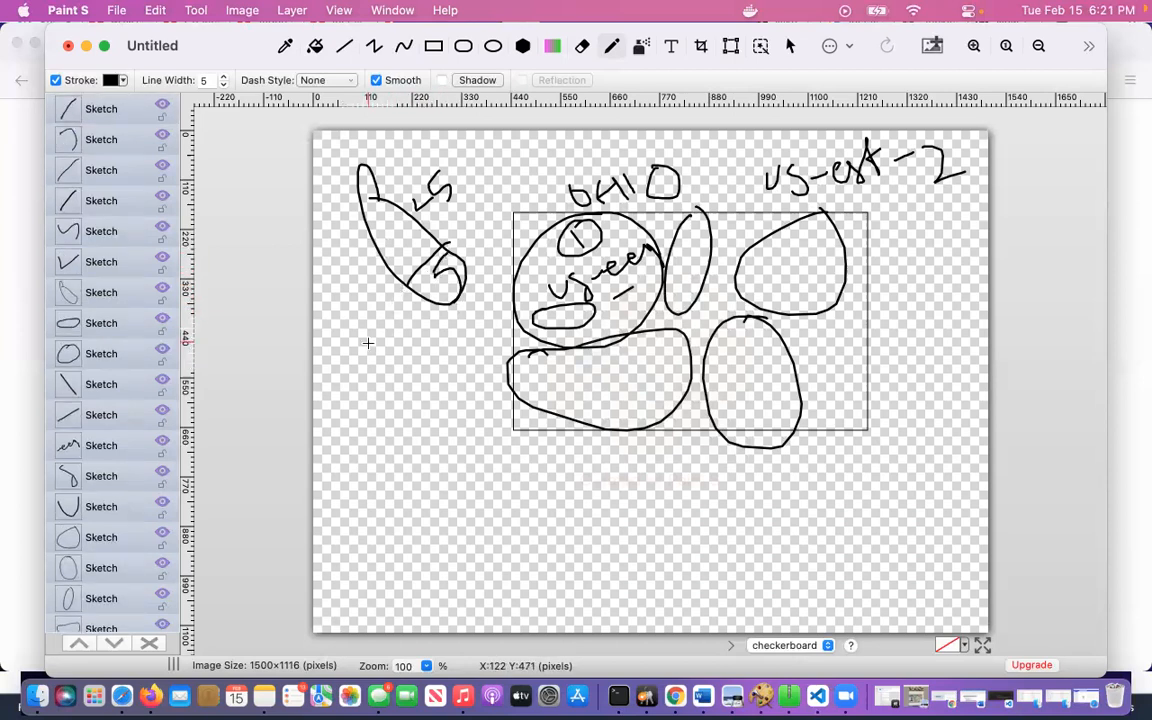
pyautogui.moveTo(422, 298)
pyautogui.mouseDown()
pyautogui.moveTo(371, 400)
pyautogui.moveTo(380, 437)
pyautogui.moveTo(363, 396)
pyautogui.mouseUp()
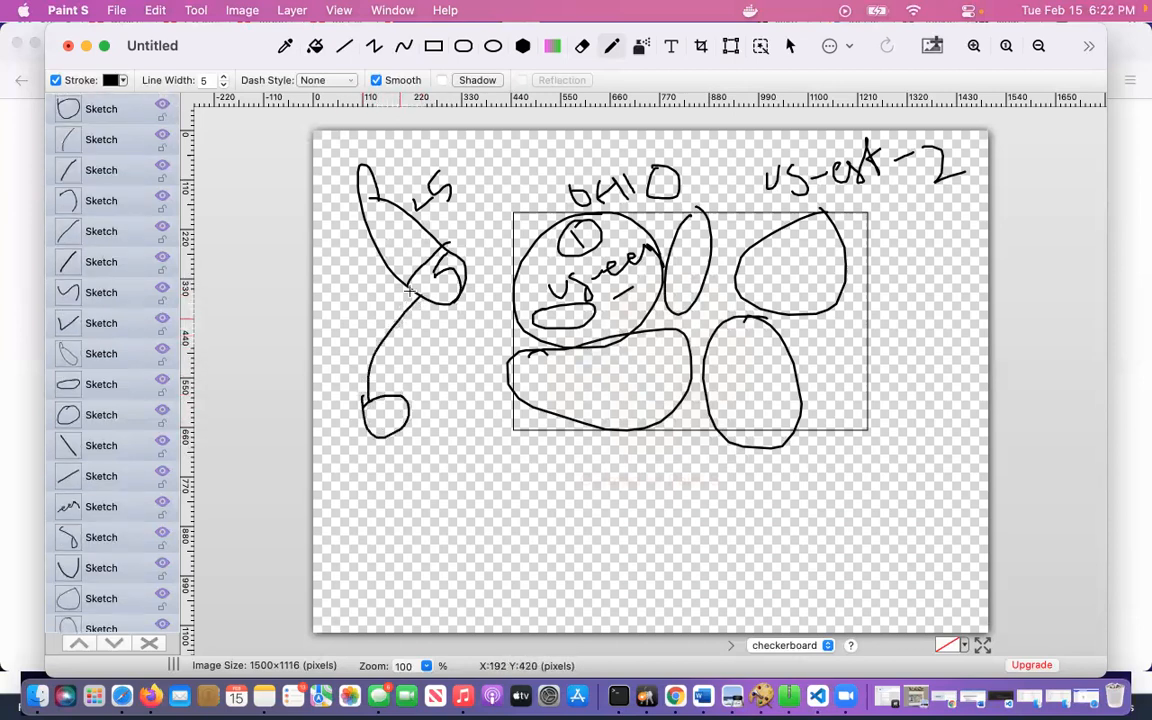
pyautogui.moveTo(402, 242); pyautogui.dragTo(432, 232)
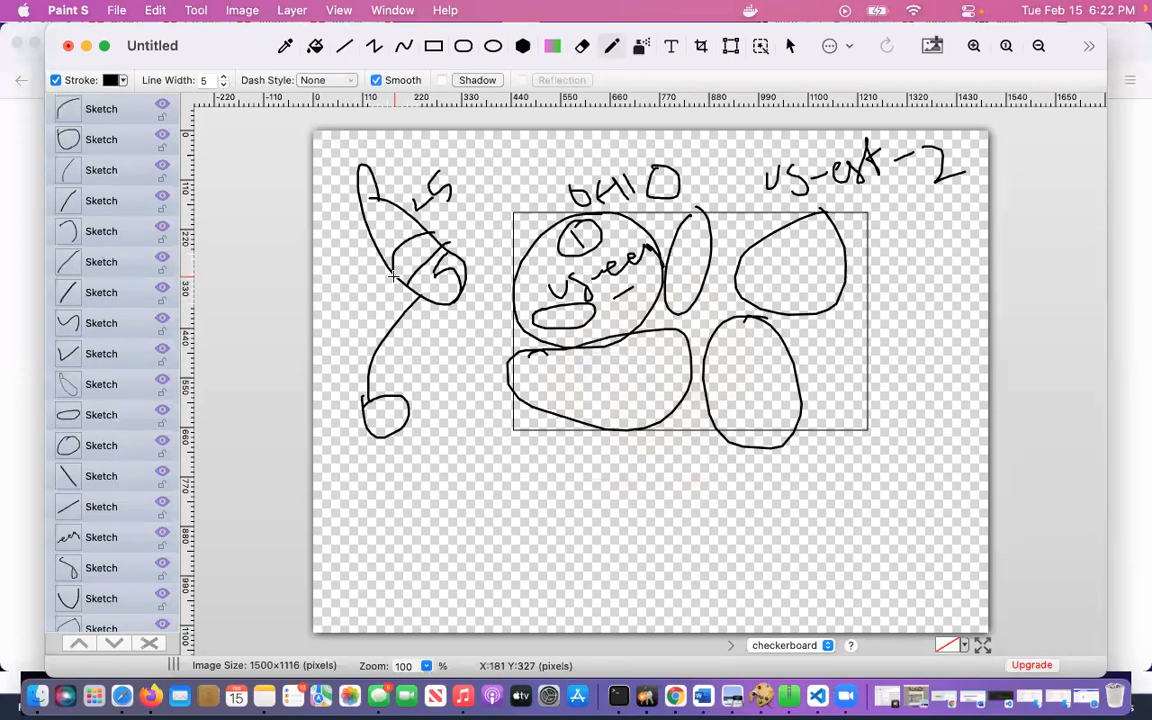
pyautogui.moveTo(393, 277)
pyautogui.mouseDown()
pyautogui.moveTo(321, 408)
pyautogui.moveTo(329, 487)
pyautogui.moveTo(358, 475)
pyautogui.moveTo(391, 497)
pyautogui.moveTo(406, 451)
pyautogui.moveTo(440, 466)
pyautogui.moveTo(362, 487)
pyautogui.moveTo(358, 455)
pyautogui.mouseUp()
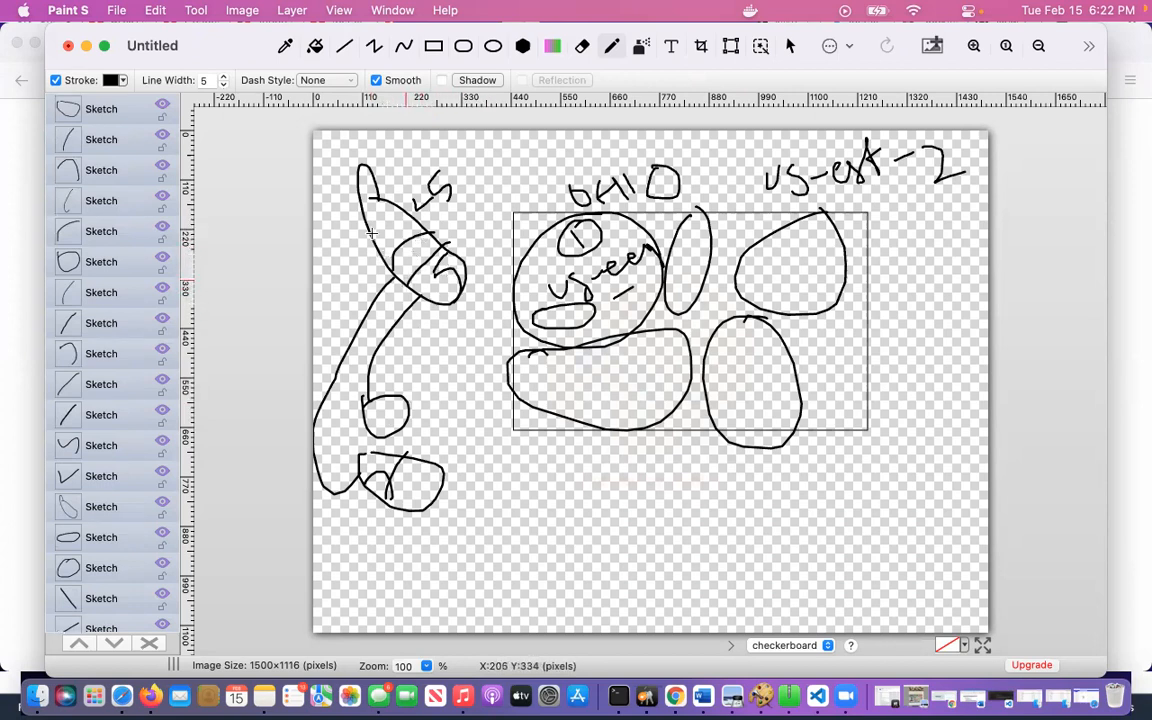
pyautogui.moveTo(370, 235)
pyautogui.mouseDown()
pyautogui.moveTo(418, 217)
pyautogui.moveTo(347, 397)
pyautogui.moveTo(338, 520)
pyautogui.moveTo(390, 566)
pyautogui.moveTo(437, 562)
pyautogui.moveTo(504, 535)
pyautogui.moveTo(472, 505)
pyautogui.mouseUp()
pyautogui.moveTo(400, 230)
pyautogui.mouseDown()
pyautogui.moveTo(404, 242)
pyautogui.moveTo(398, 229)
pyautogui.moveTo(416, 228)
pyautogui.mouseUp()
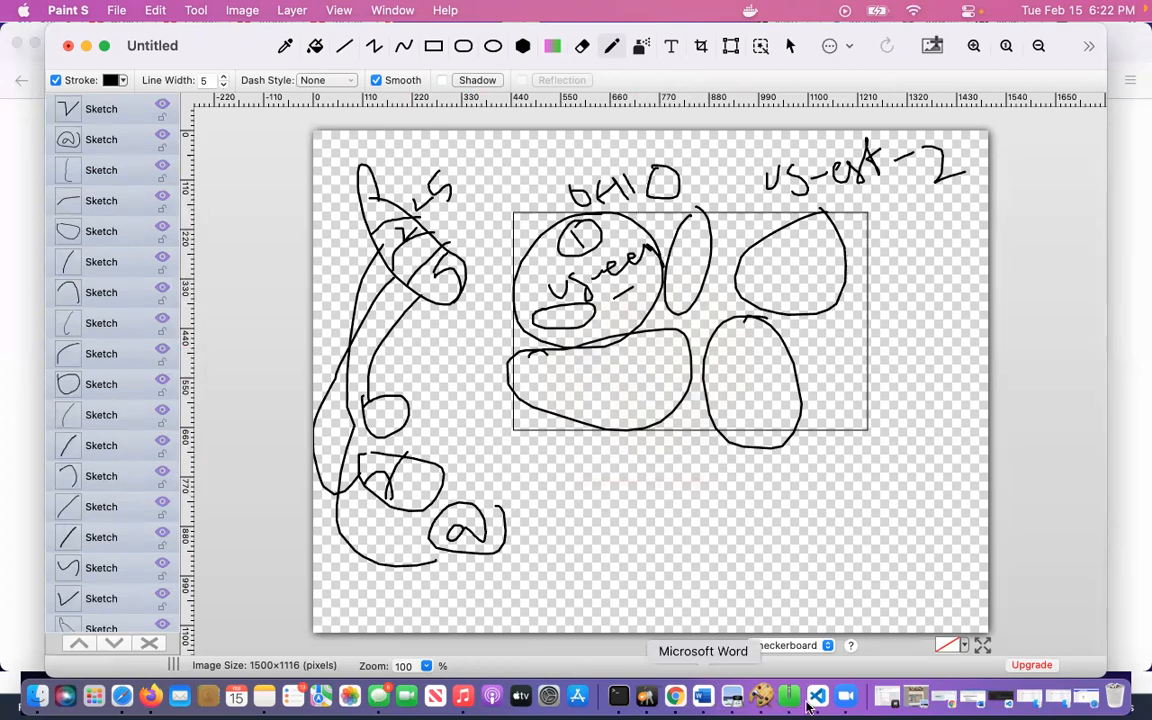
# Switch to the AWS console in Chrome, change the region to US West (Oregon), and look over its volumes page
pyautogui.click(681, 697)
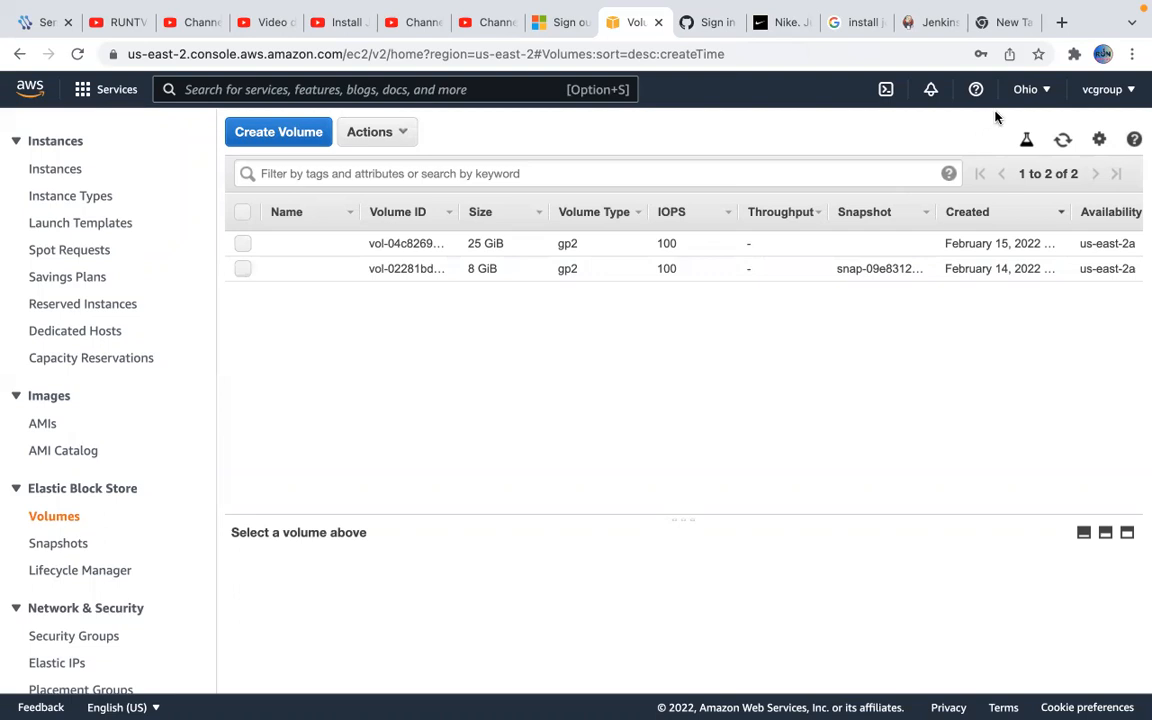
pyautogui.click(1044, 88)
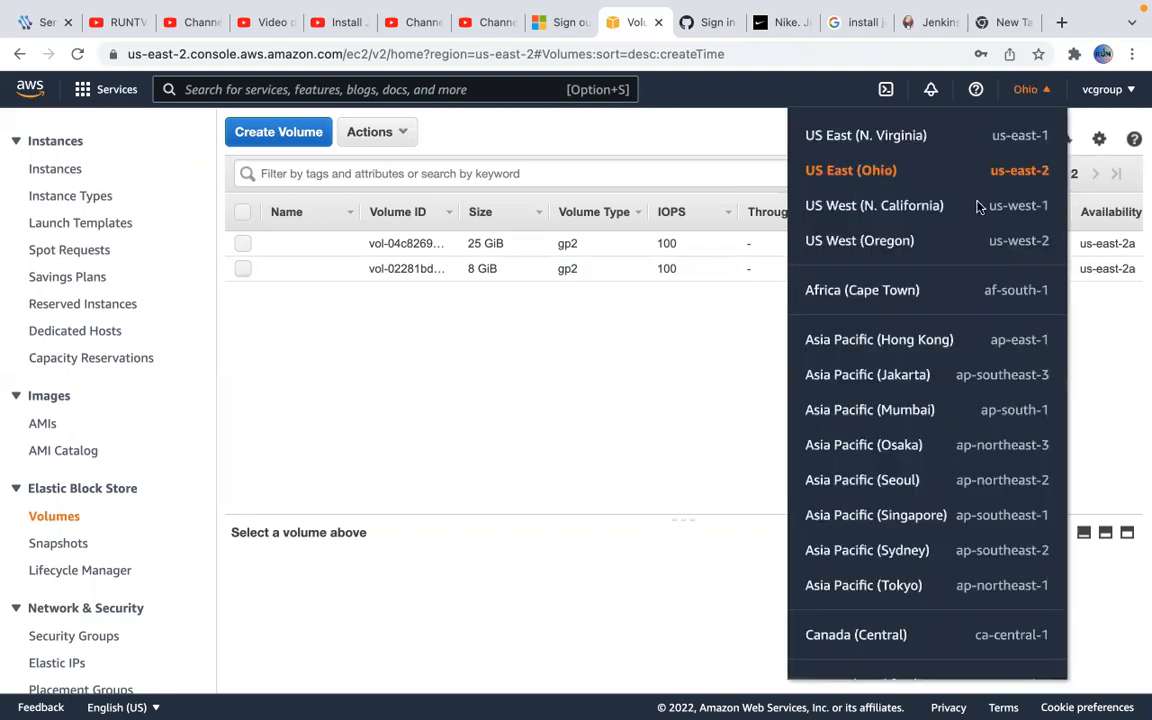
pyautogui.click(945, 246)
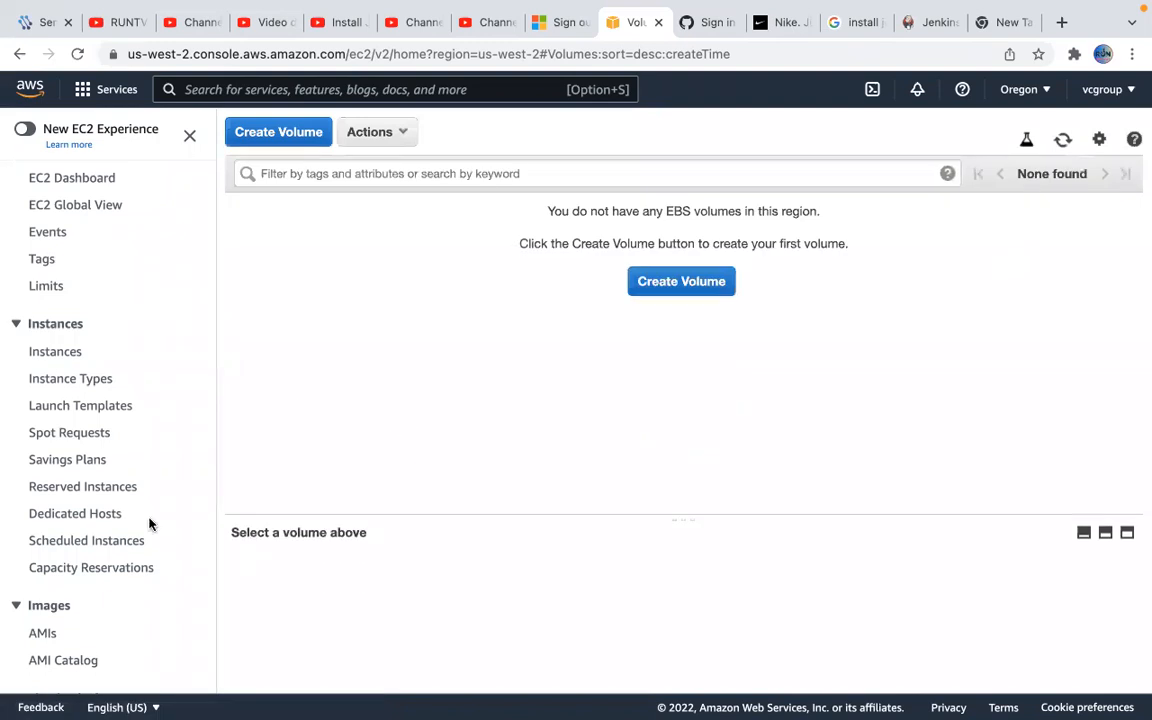
pyautogui.scroll(-1, 150, 524)
pyautogui.scroll(-1, 150, 524)
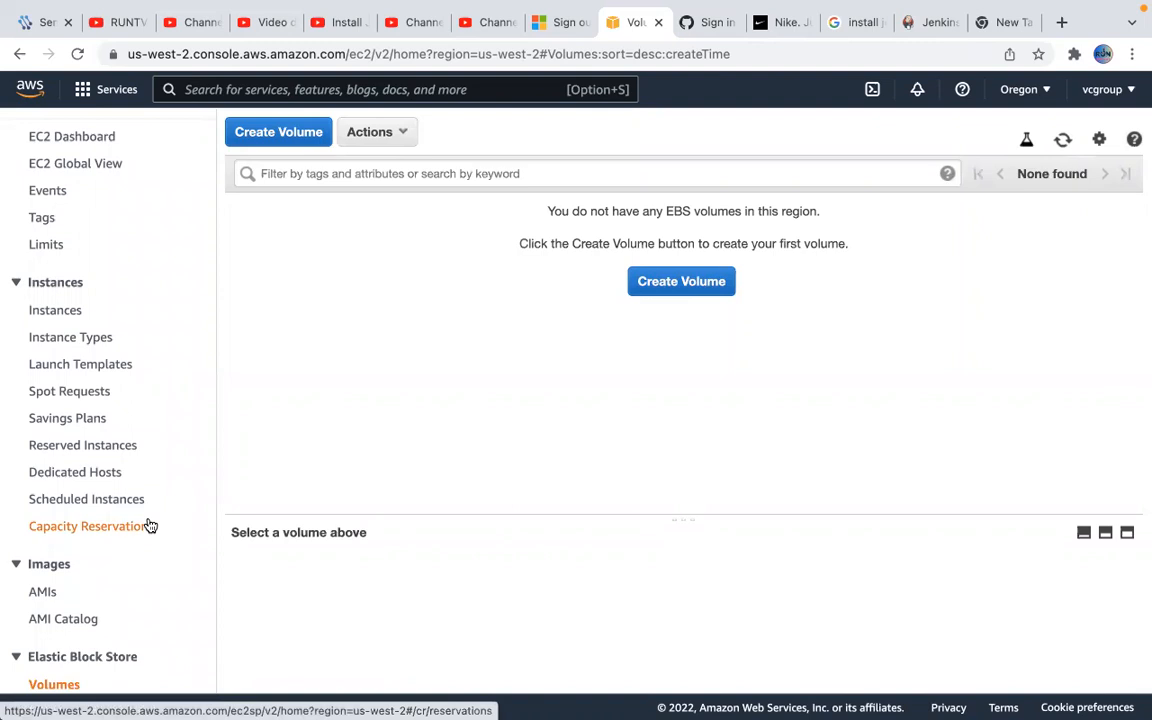
pyautogui.scroll(-2, 94, 597)
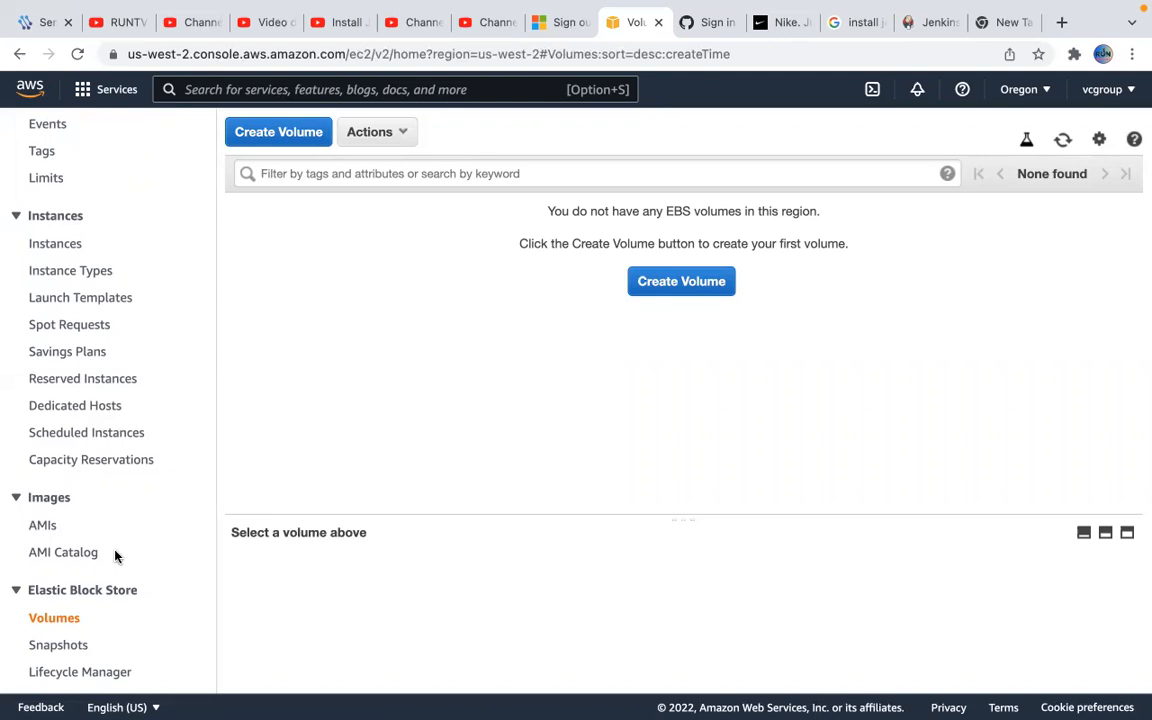
pyautogui.scroll(-1, 115, 555)
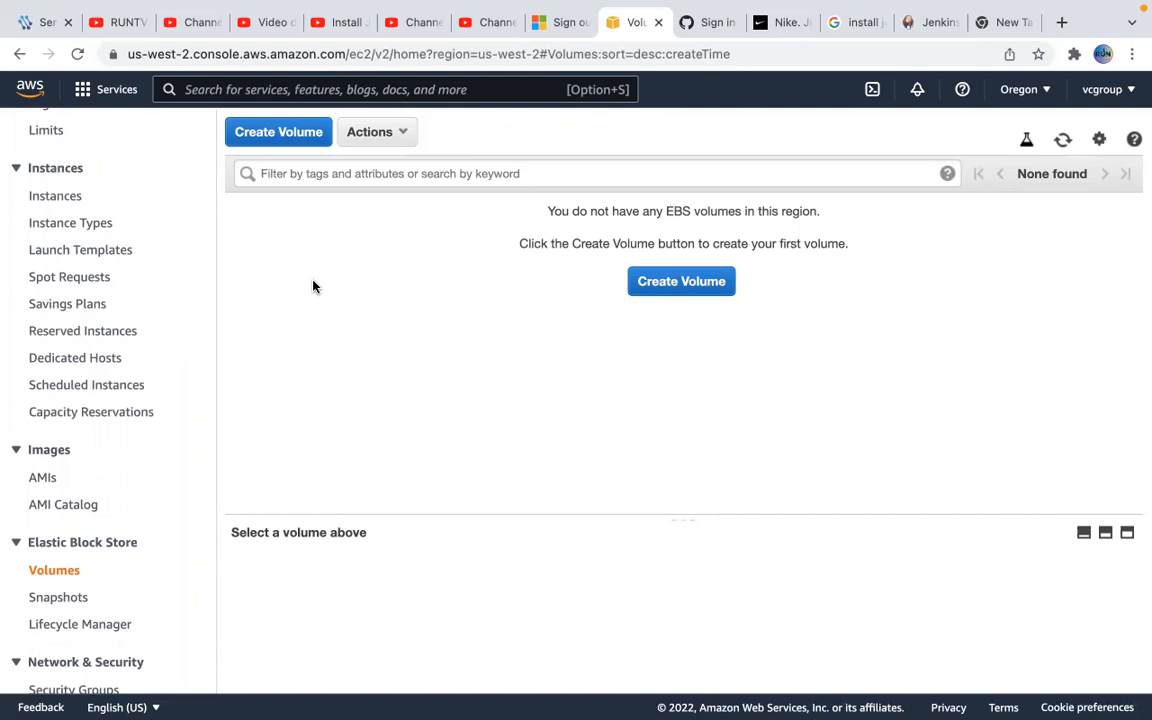
# Start a new snapshot in the Oregon region and check which volumes and instances are available as its source
pyautogui.click(68, 601)
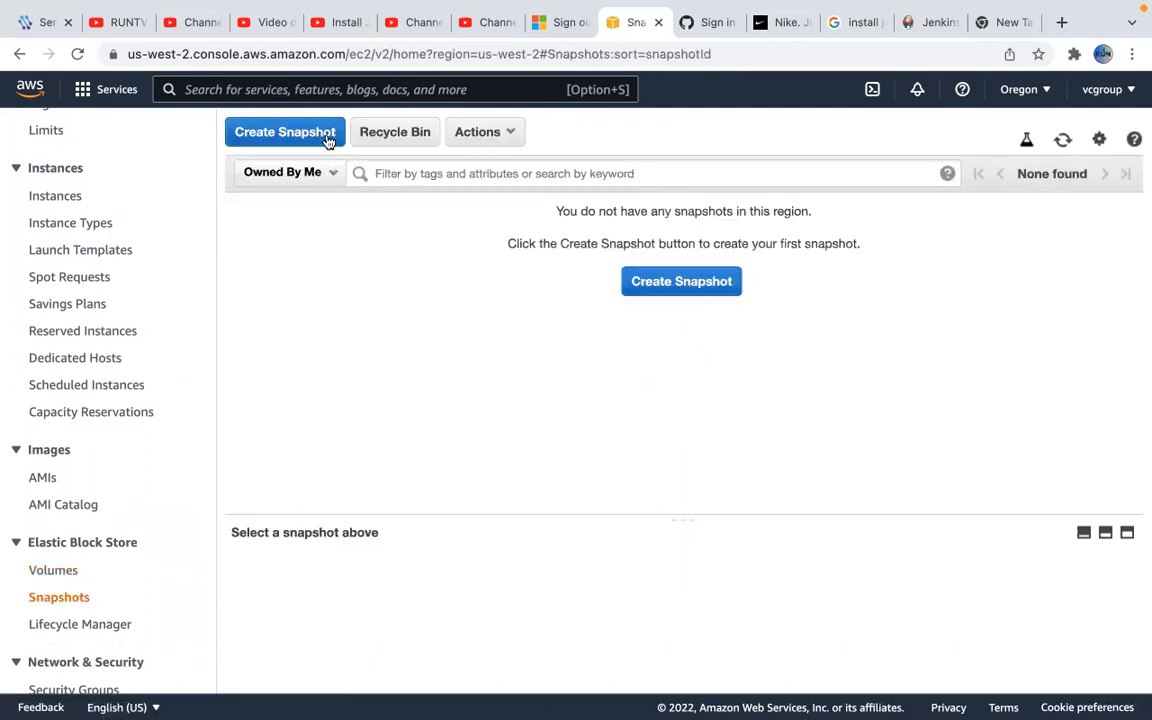
pyautogui.click(313, 135)
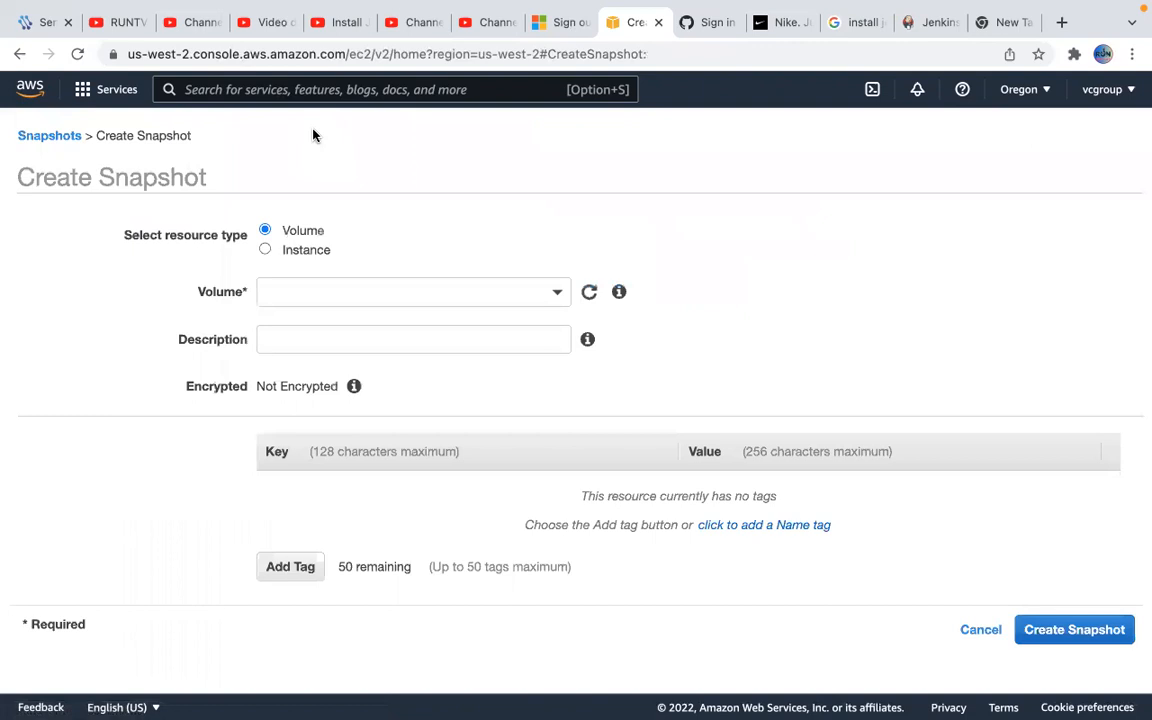
pyautogui.click(365, 290)
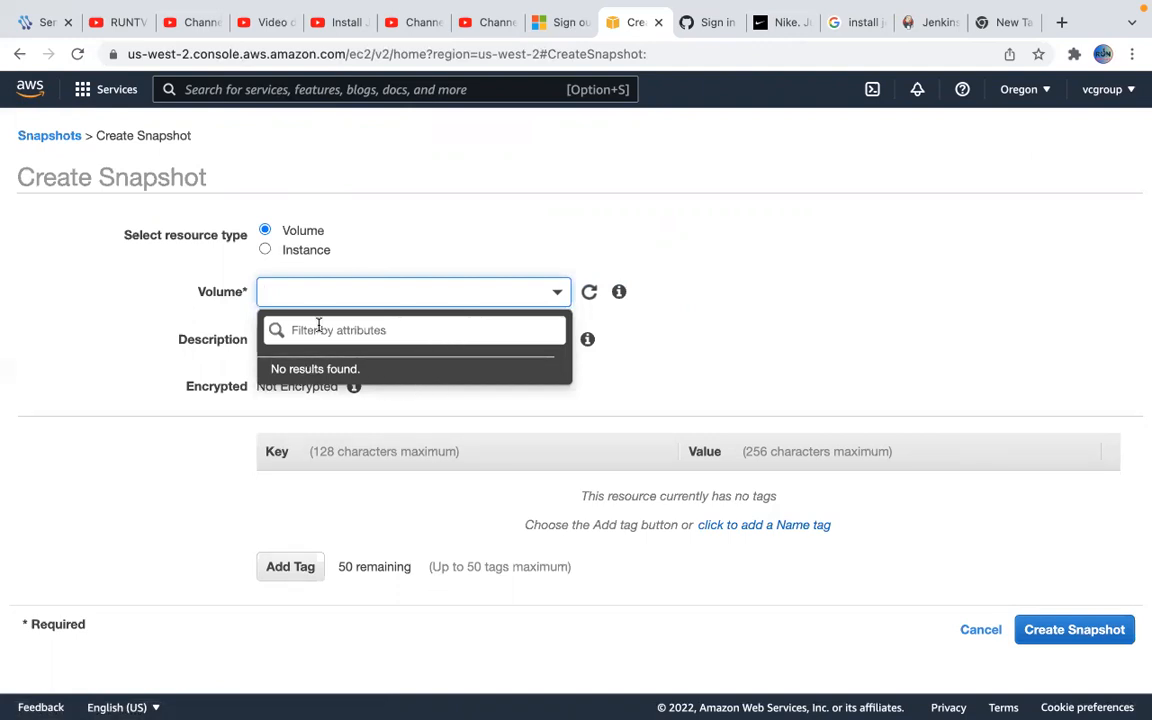
pyautogui.click(266, 250)
pyautogui.click(266, 250)
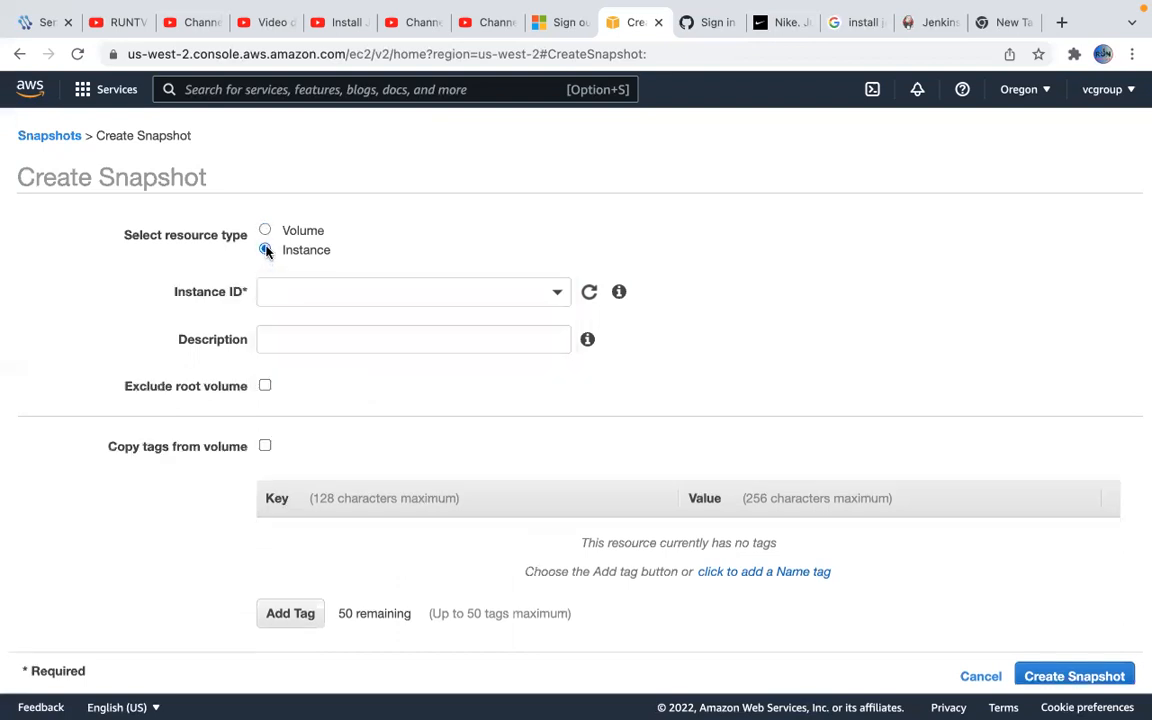
pyautogui.click(327, 292)
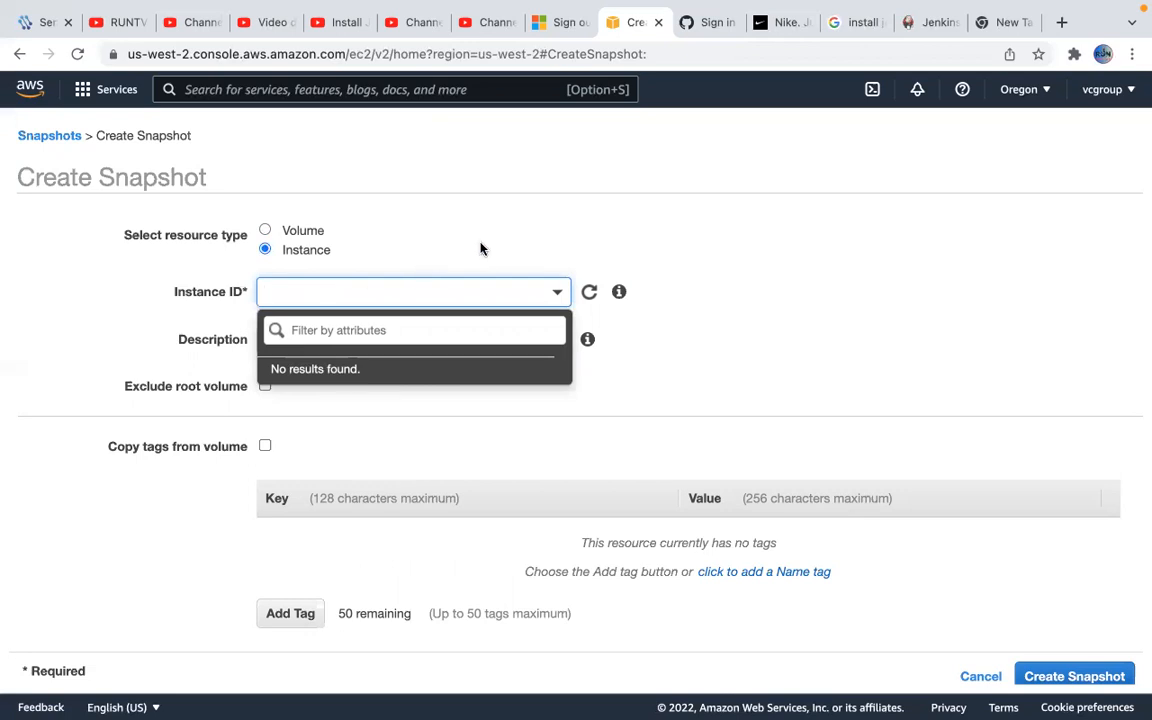
# Change the region back to US East (Ohio) and check the volumes available for the snapshot
pyautogui.click(1022, 90)
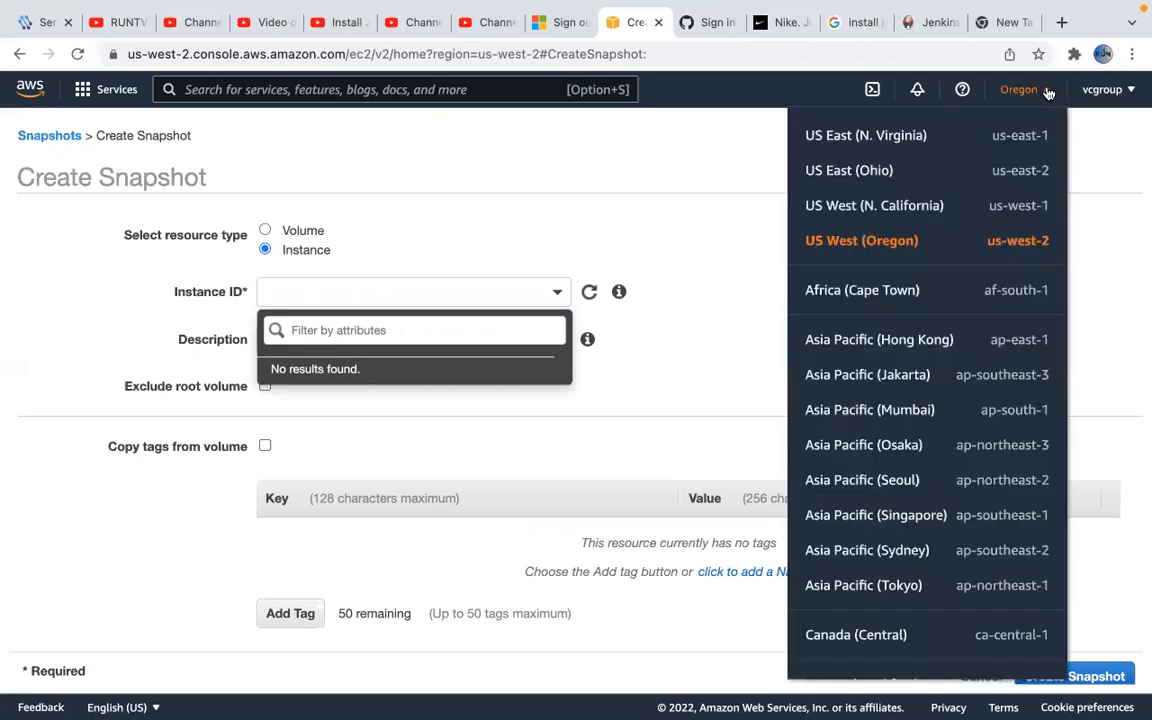
pyautogui.click(1022, 172)
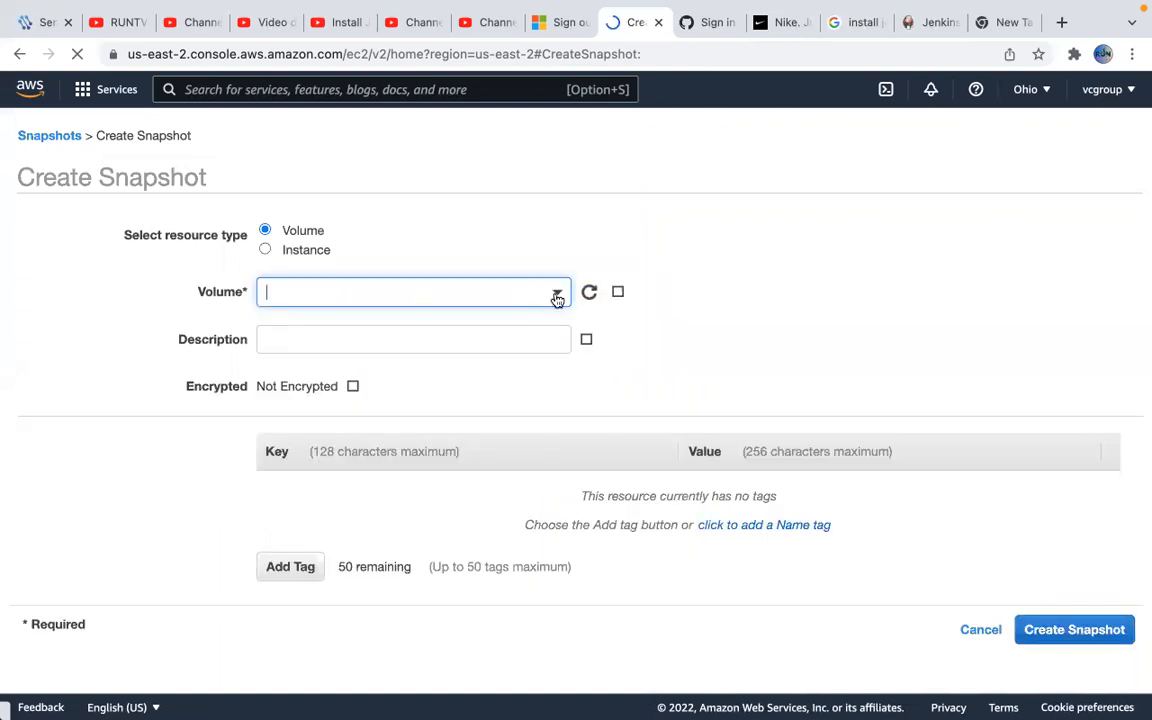
pyautogui.click(557, 298)
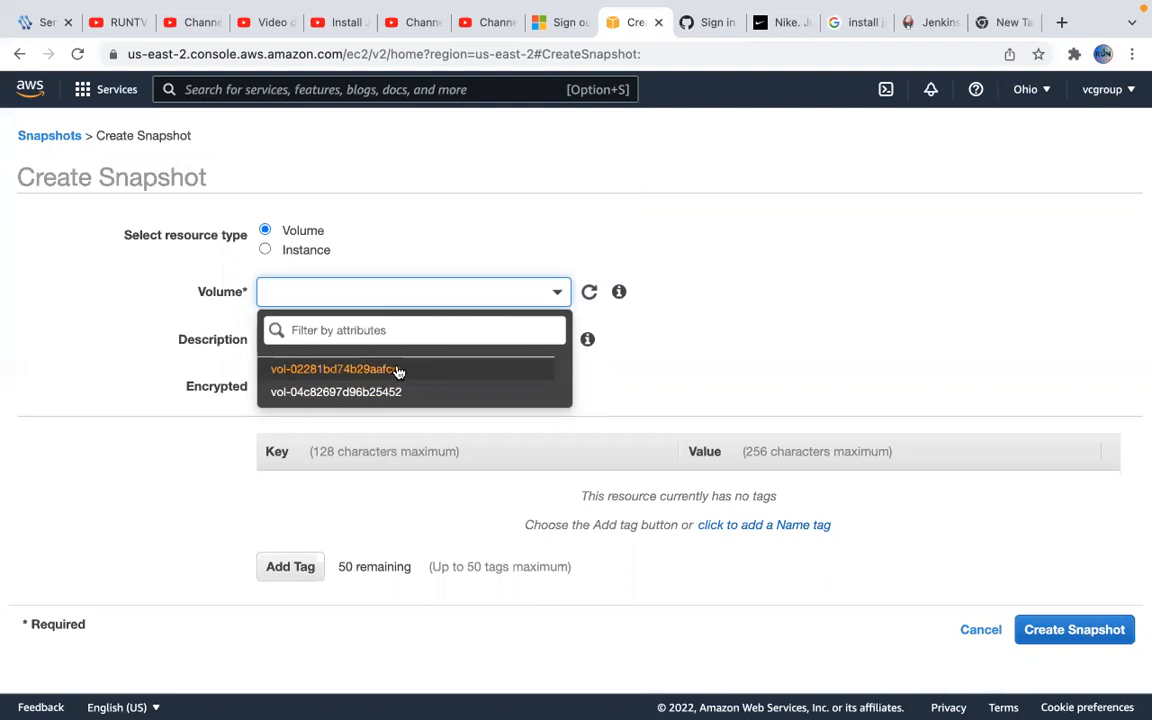
pyautogui.click(468, 230)
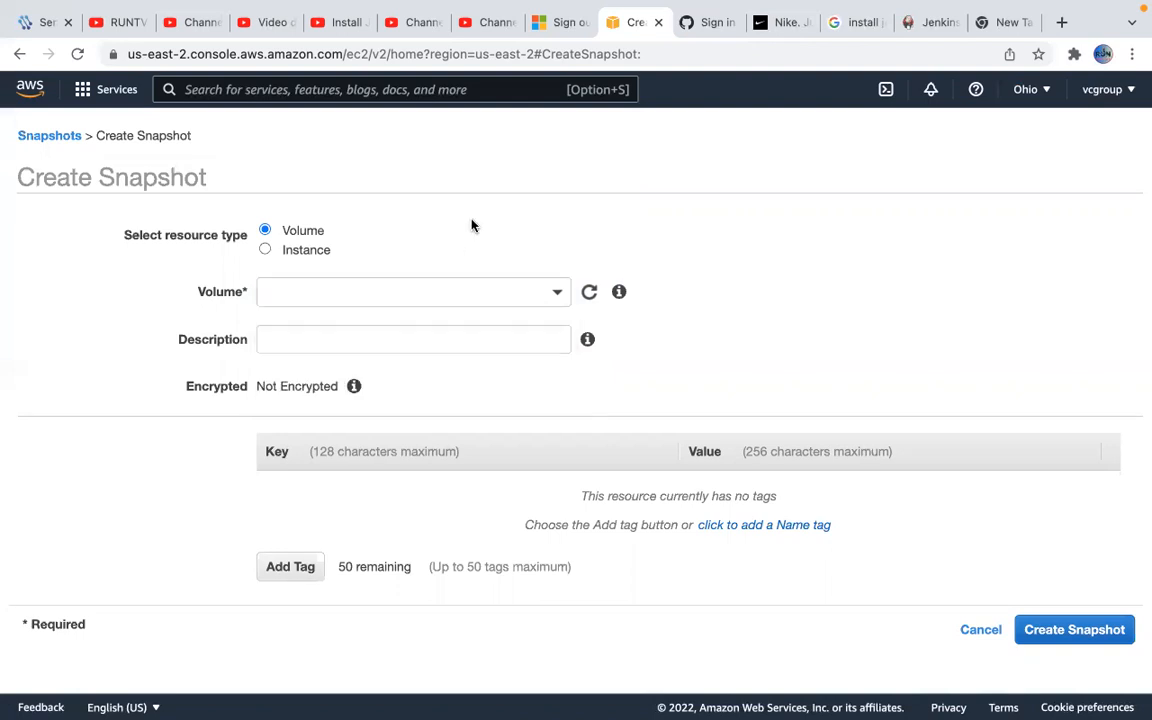
# Set the snapshot's resource type to Instance, select the Ohio instance as its source, and review its attached volumes
pyautogui.click(265, 250)
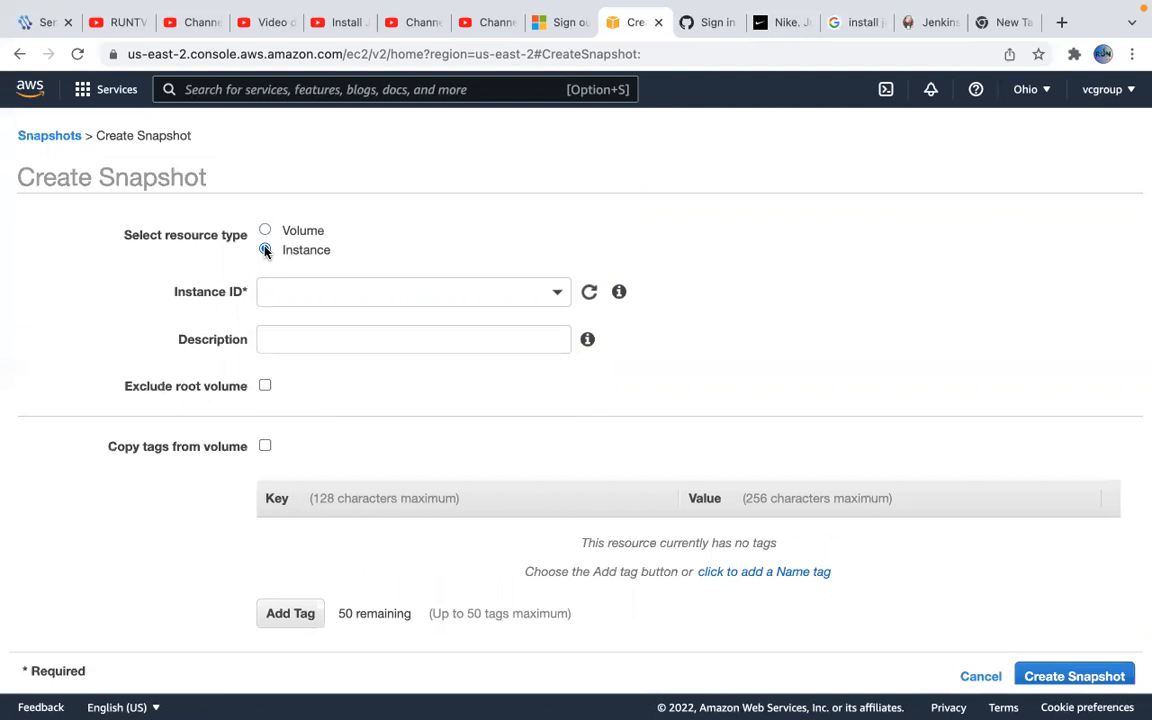
pyautogui.click(555, 293)
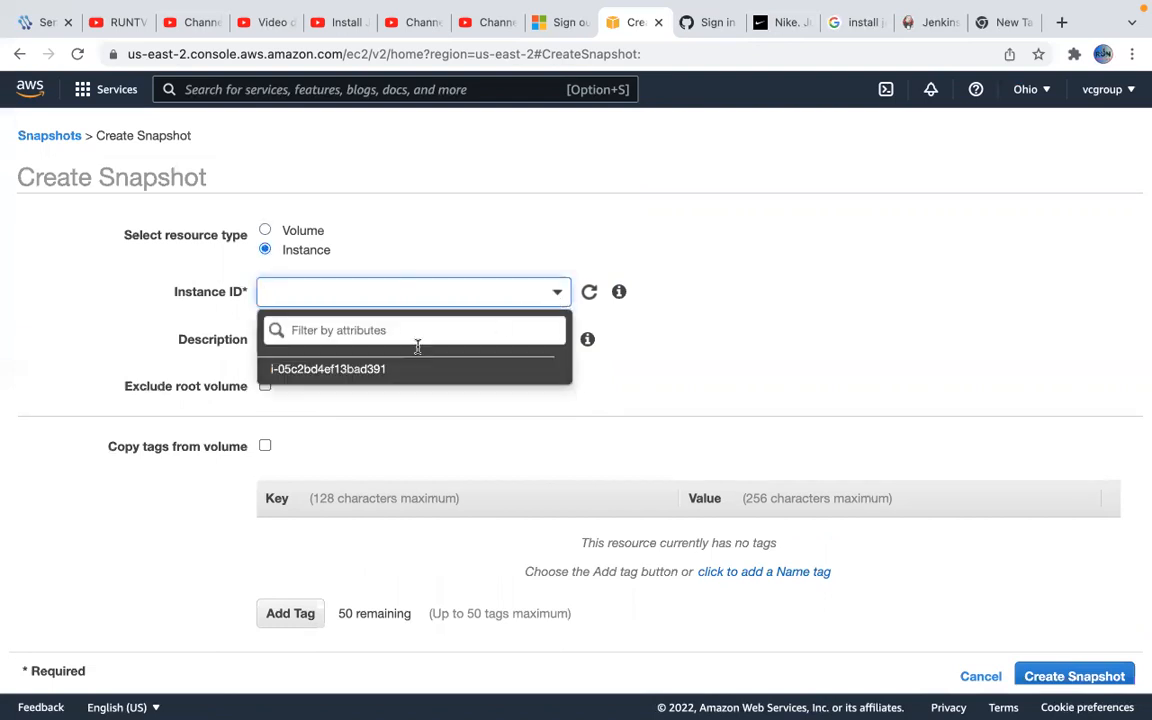
pyautogui.click(386, 376)
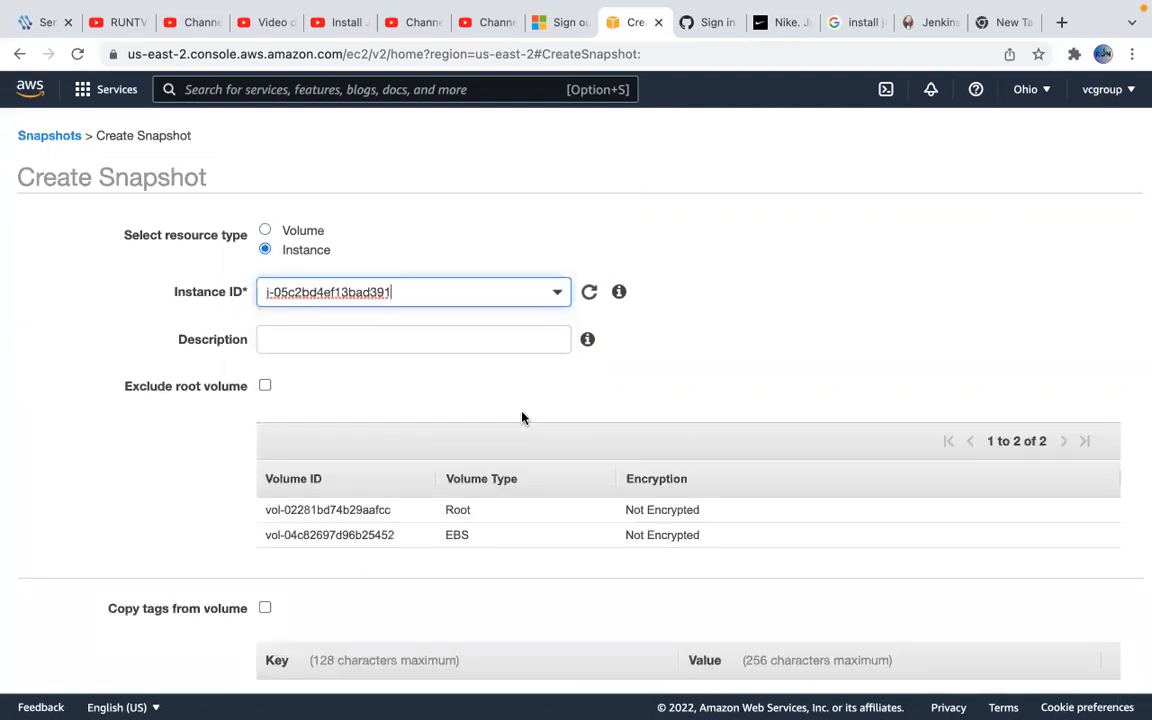
pyautogui.scroll(-2, 521, 418)
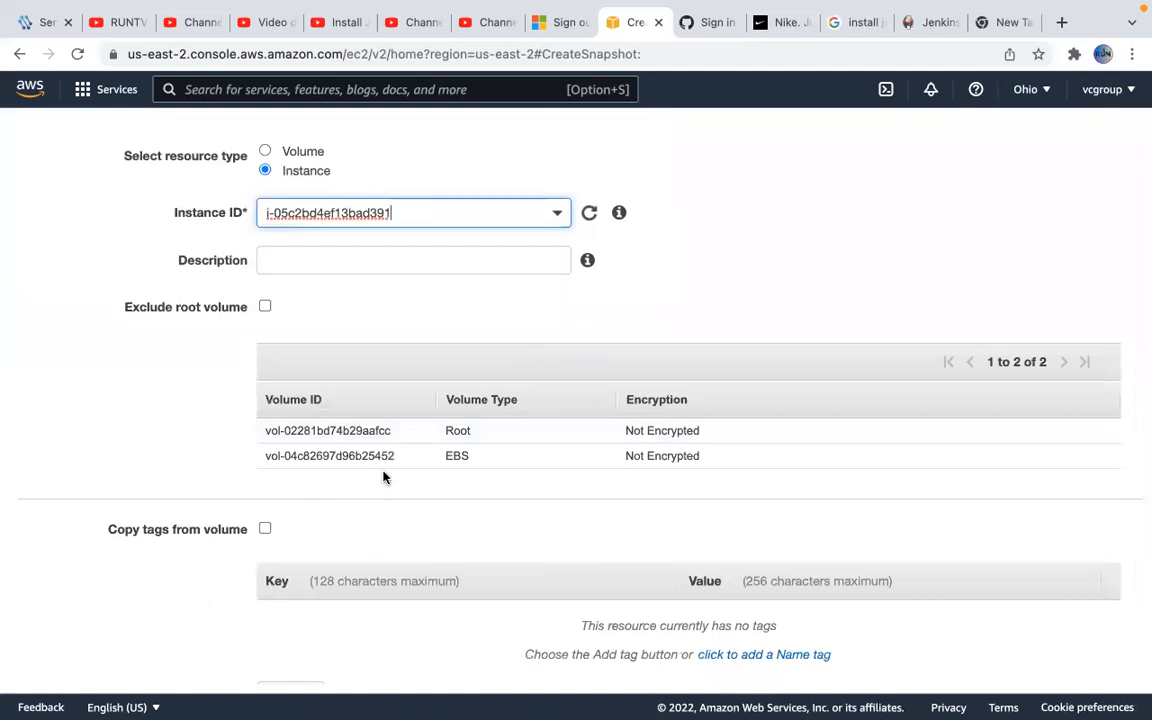
pyautogui.scroll(-2, 391, 450)
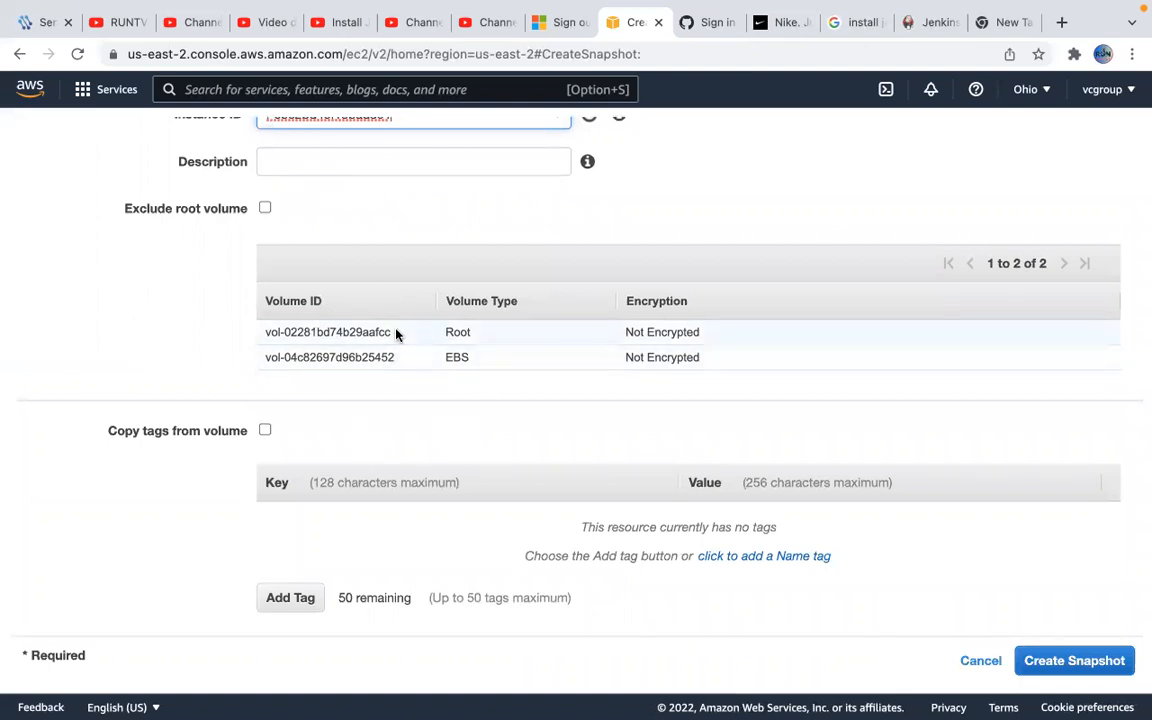
# Add a tag with key app and value nikemen, and create the snapshot
pyautogui.click(295, 600)
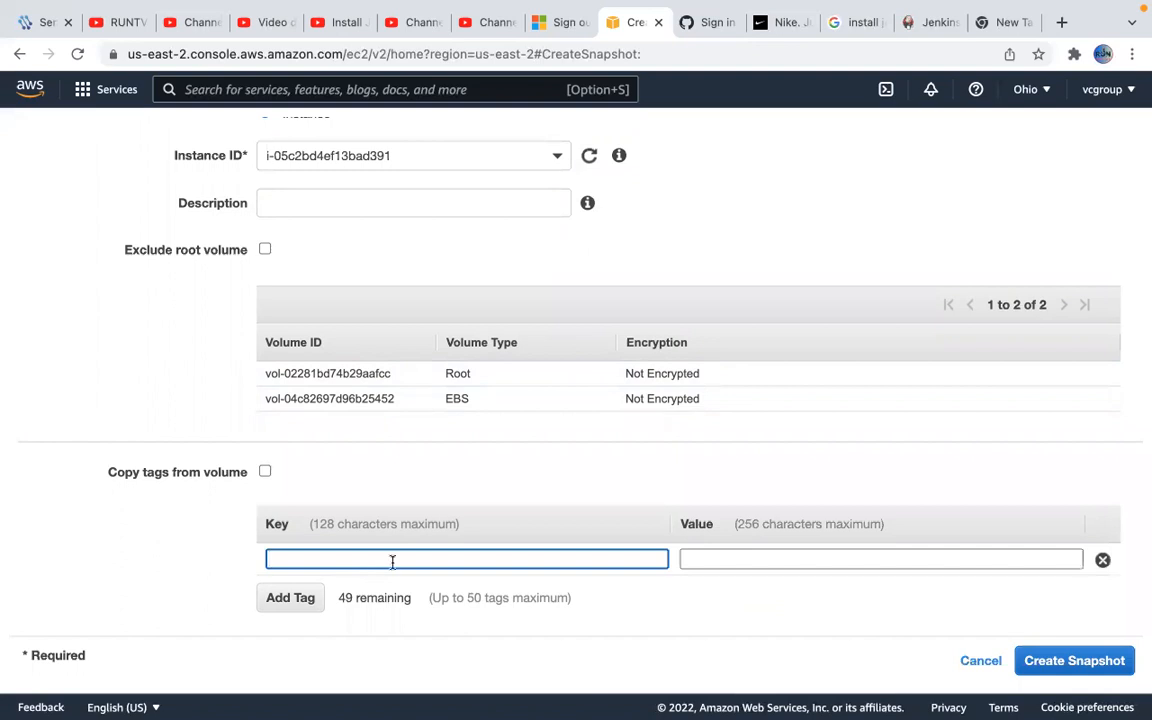
pyautogui.write('app')
pyautogui.press('Tab')
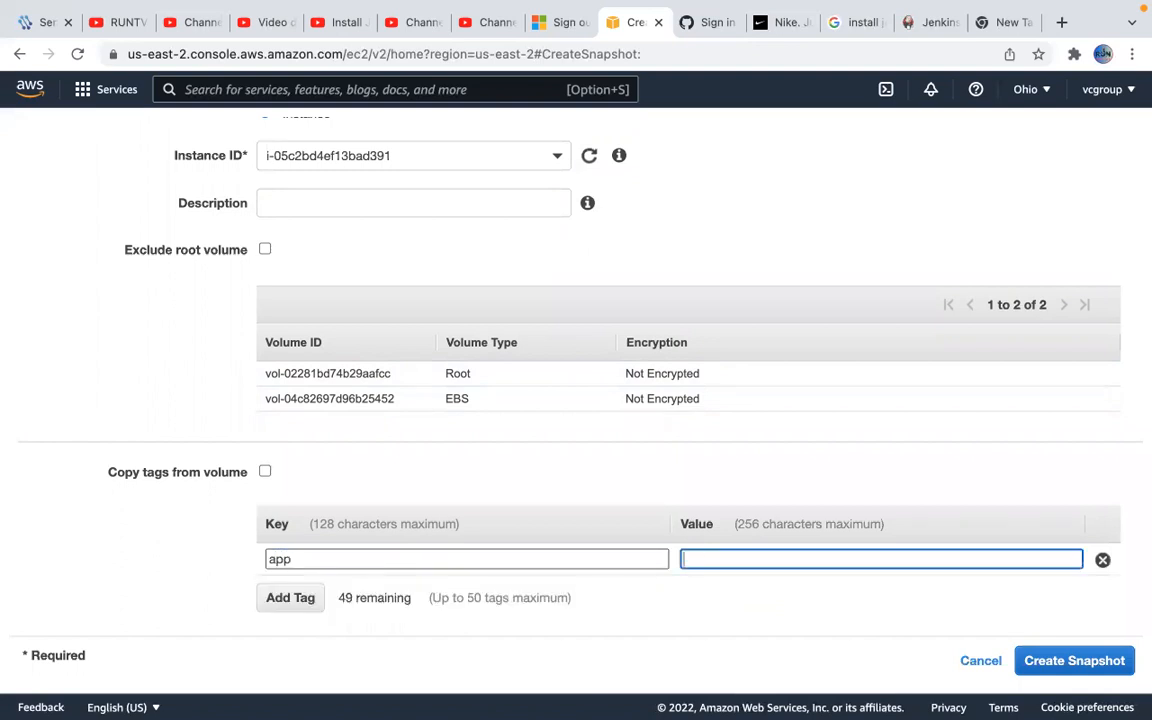
pyautogui.write('name')
pyautogui.press('BackSpace')
pyautogui.press('BackSpace')
pyautogui.press('BackSpace')
pyautogui.press('BackSpace')
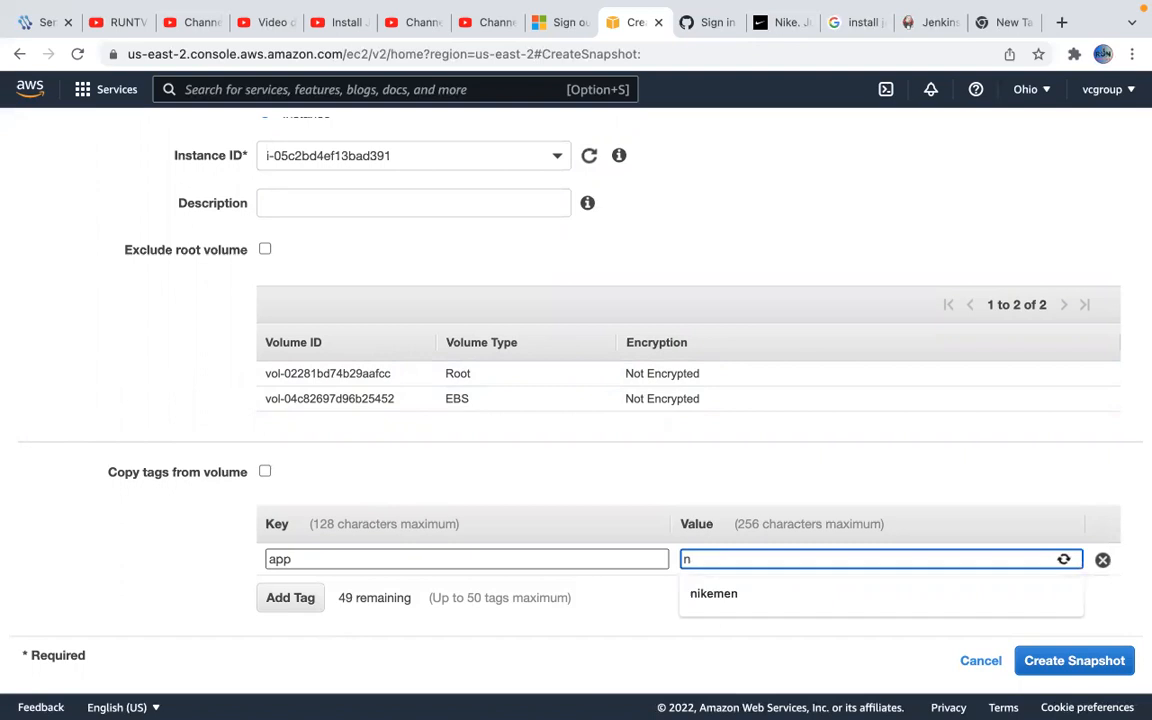
pyautogui.write('ni')
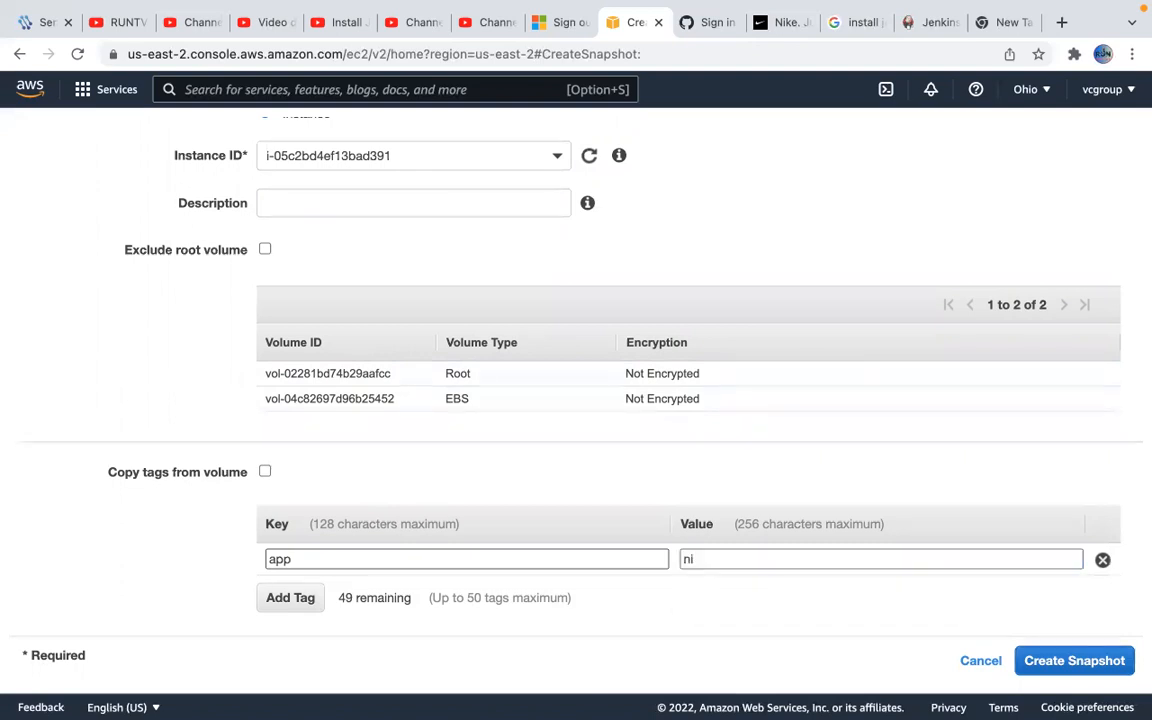
pyautogui.click(735, 566)
pyautogui.click(722, 599)
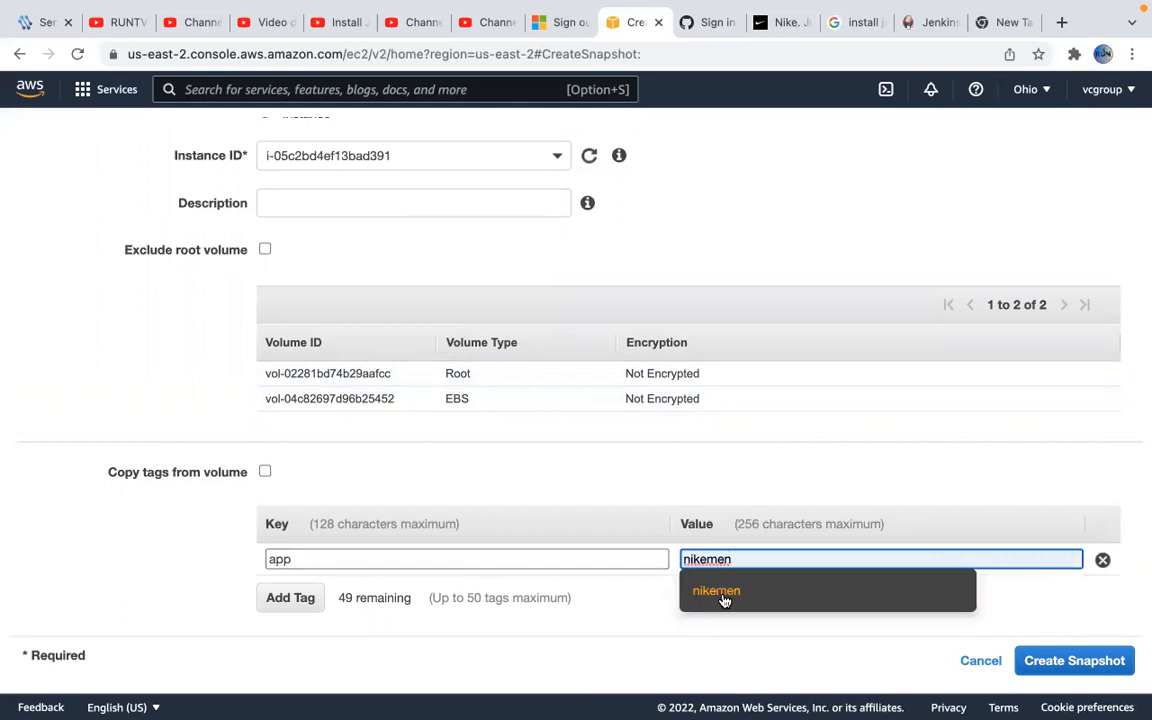
pyautogui.click(722, 598)
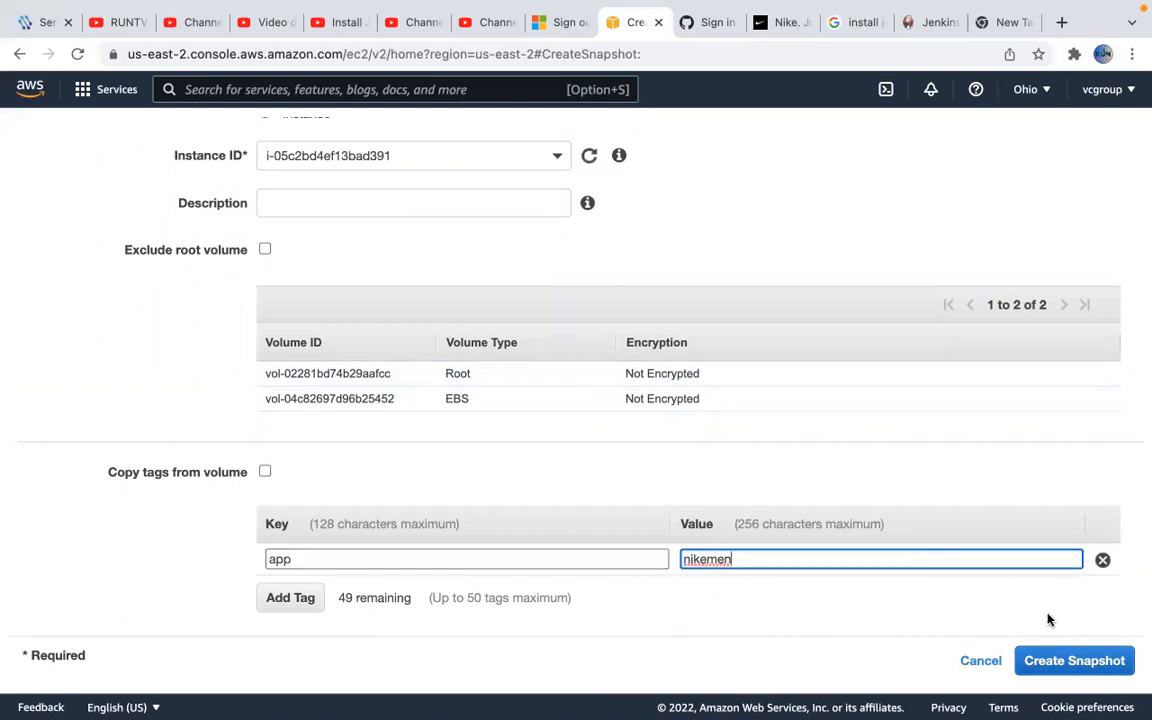
pyautogui.click(1063, 667)
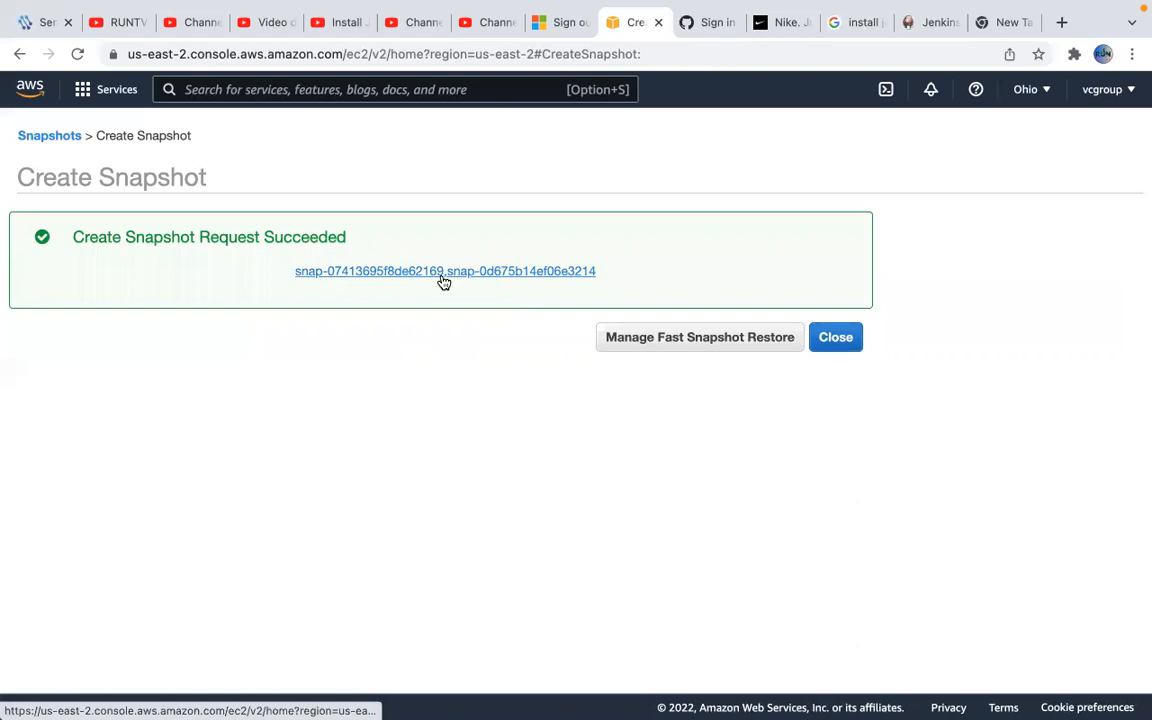
# Look over the newly created snapshots and the instances list, and open the Lifecycle Manager page
pyautogui.click(399, 276)
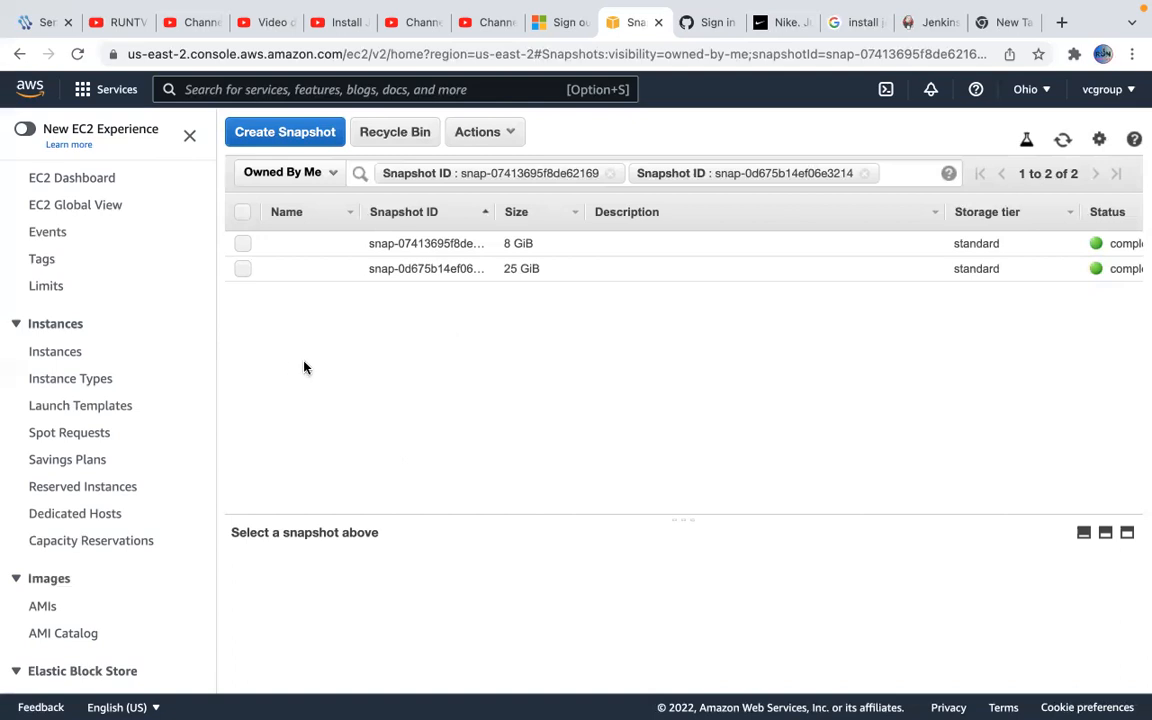
pyautogui.click(47, 357)
pyautogui.scroll(-2, 114, 448)
pyautogui.scroll(-3, 114, 448)
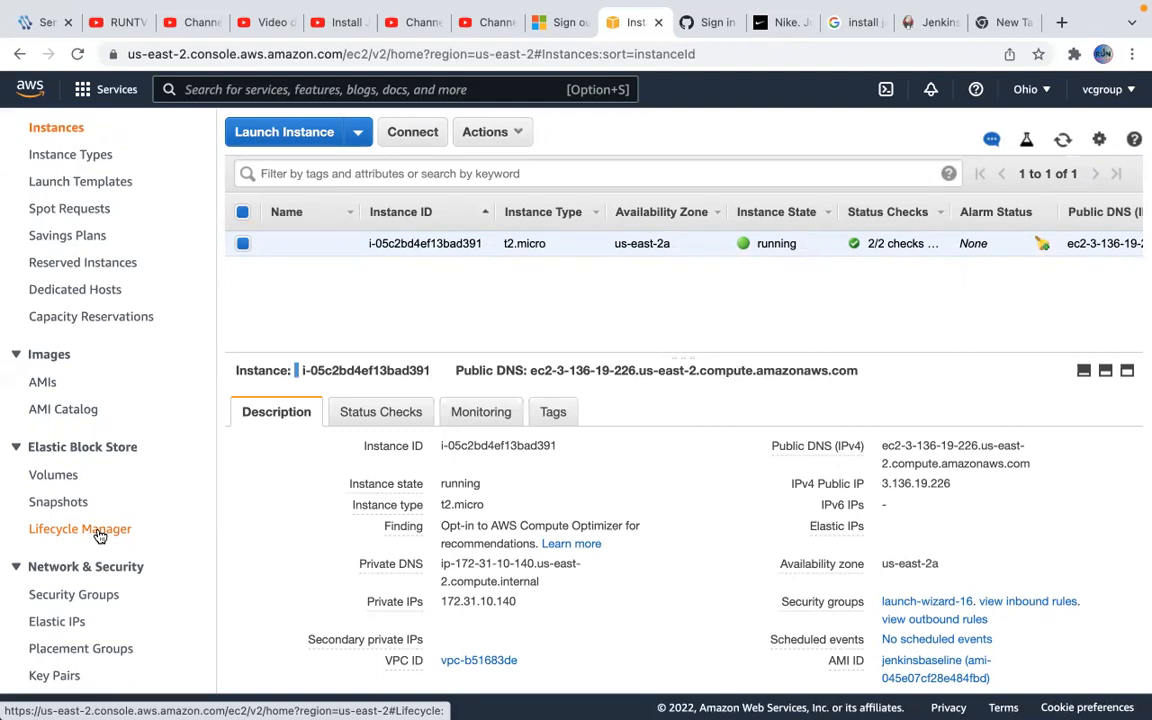
pyautogui.click(99, 532)
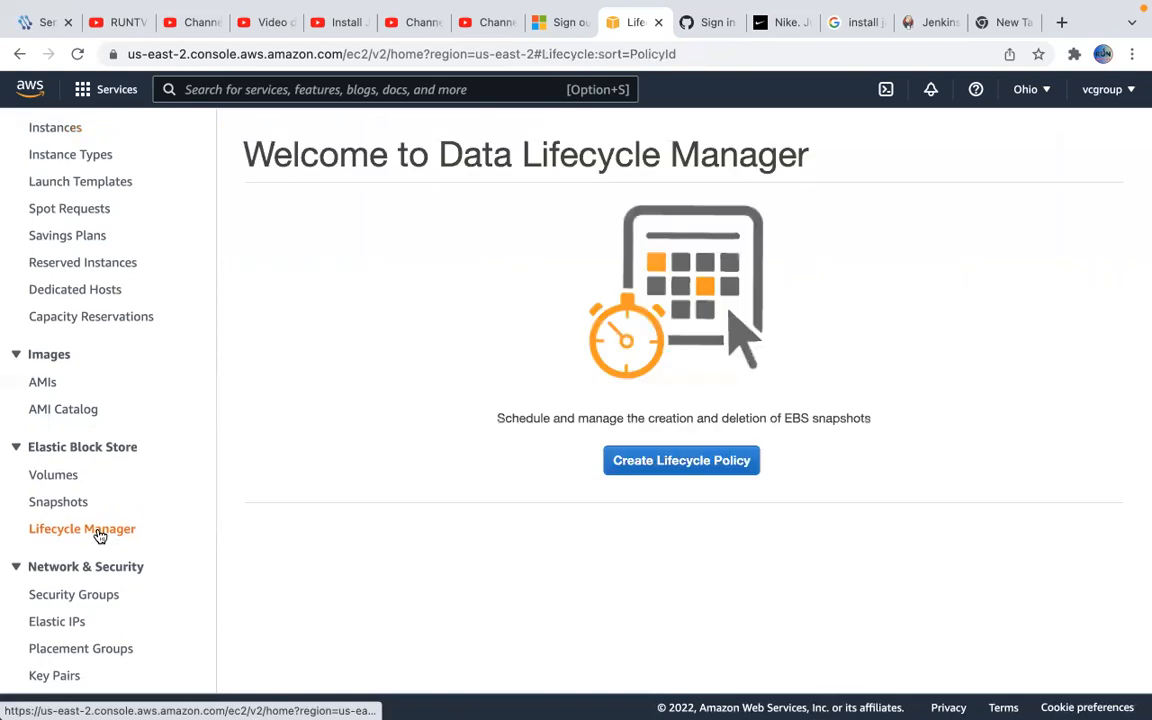
# Start a new lifecycle policy with Instance as the resource type and policy-nikemen as the description
pyautogui.click(682, 462)
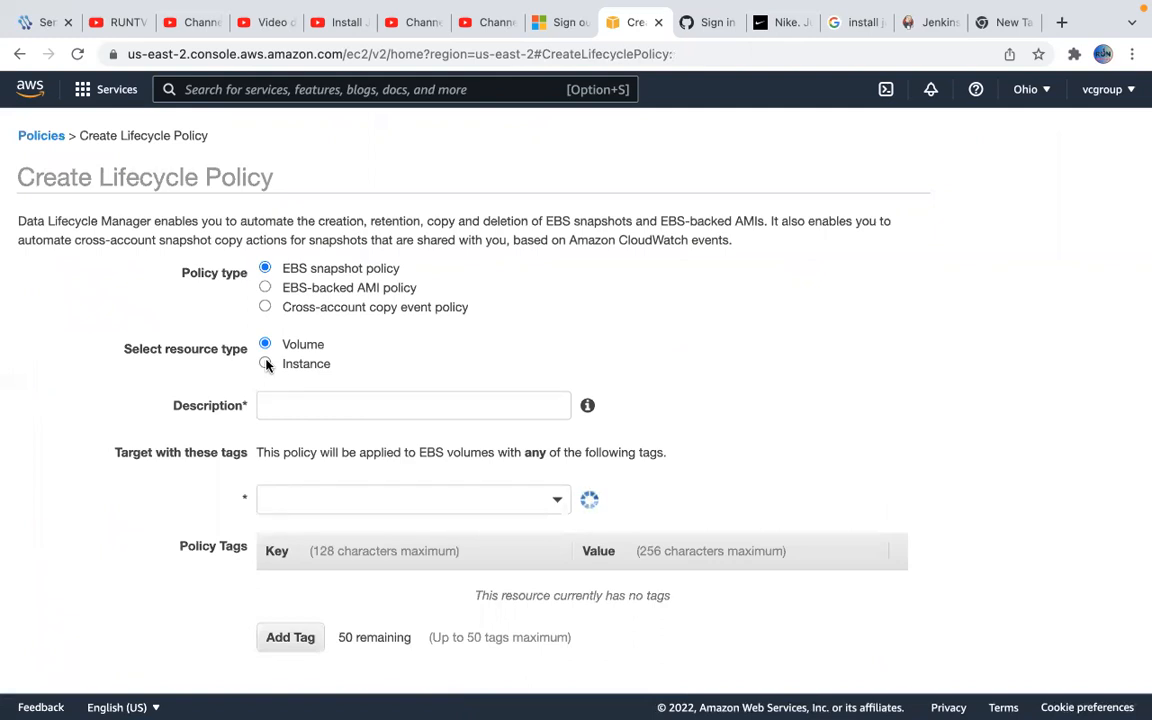
pyautogui.click(266, 364)
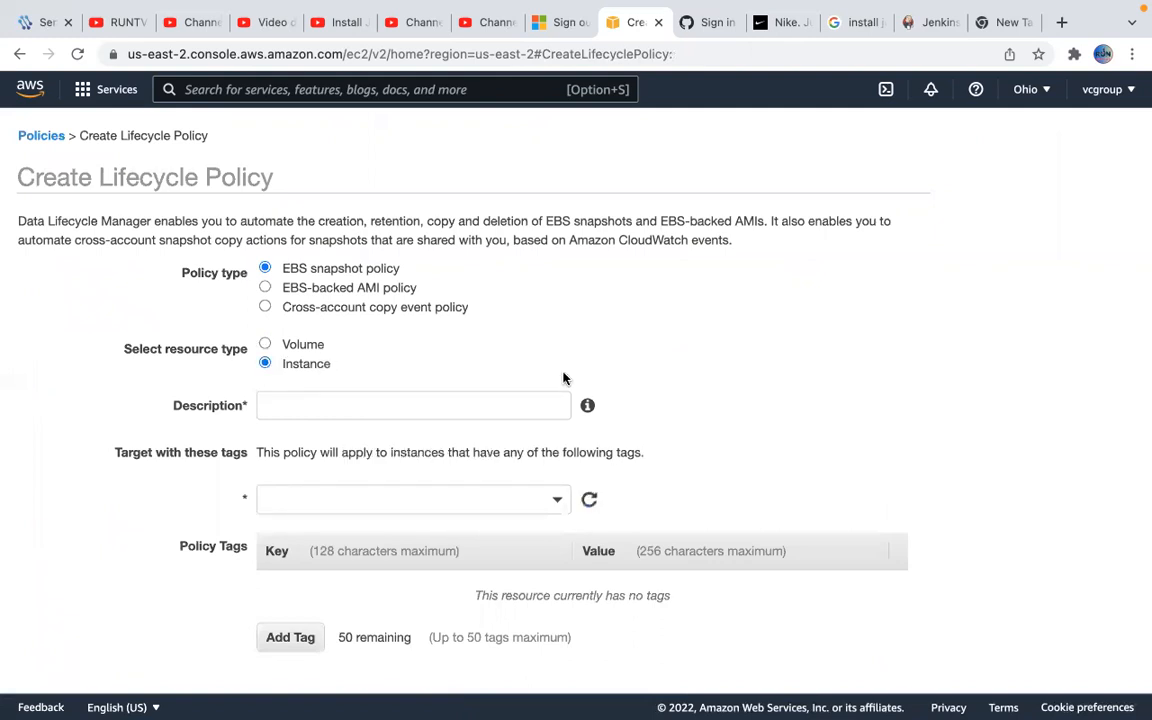
pyautogui.click(493, 411)
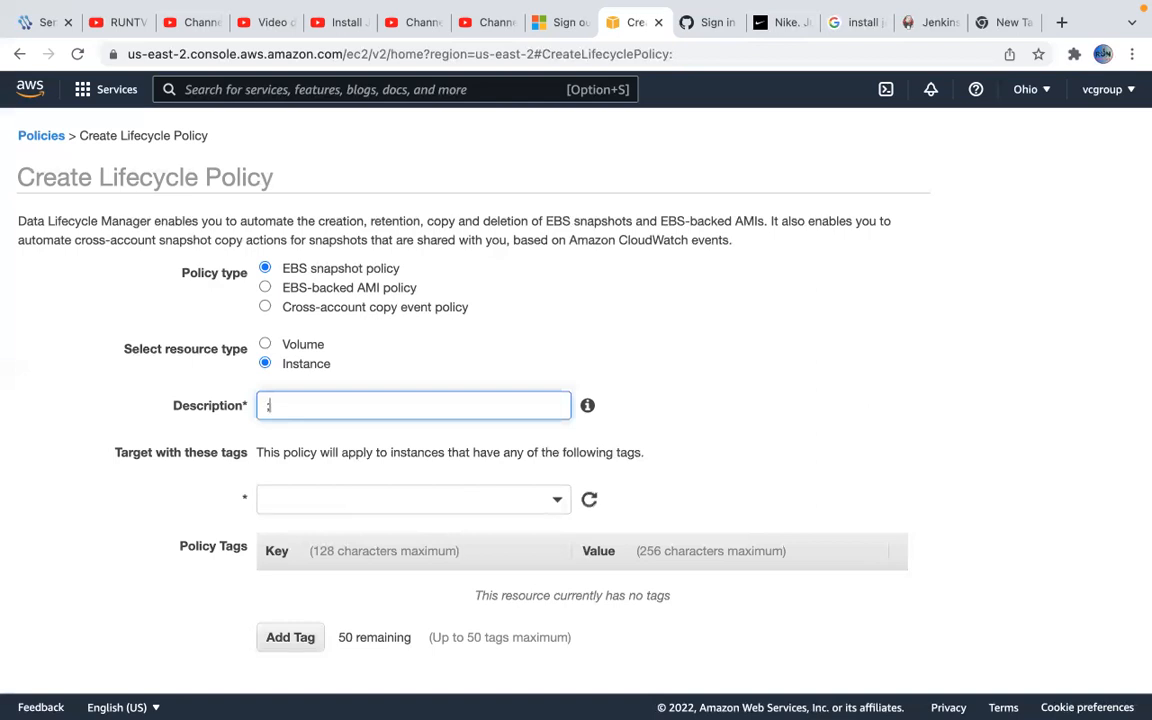
pyautogui.write('pl')
pyautogui.write('olicy')
pyautogui.write('for')
pyautogui.press('BackSpace')
pyautogui.press('BackSpace')
pyautogui.press('BackSpace')
pyautogui.write('0')
pyautogui.press('BackSpace')
pyautogui.write('-nikemen')
pyautogui.click(734, 397)
# Target the policy at instances carrying the tag app : nikemen
pyautogui.scroll(-2, 734, 397)
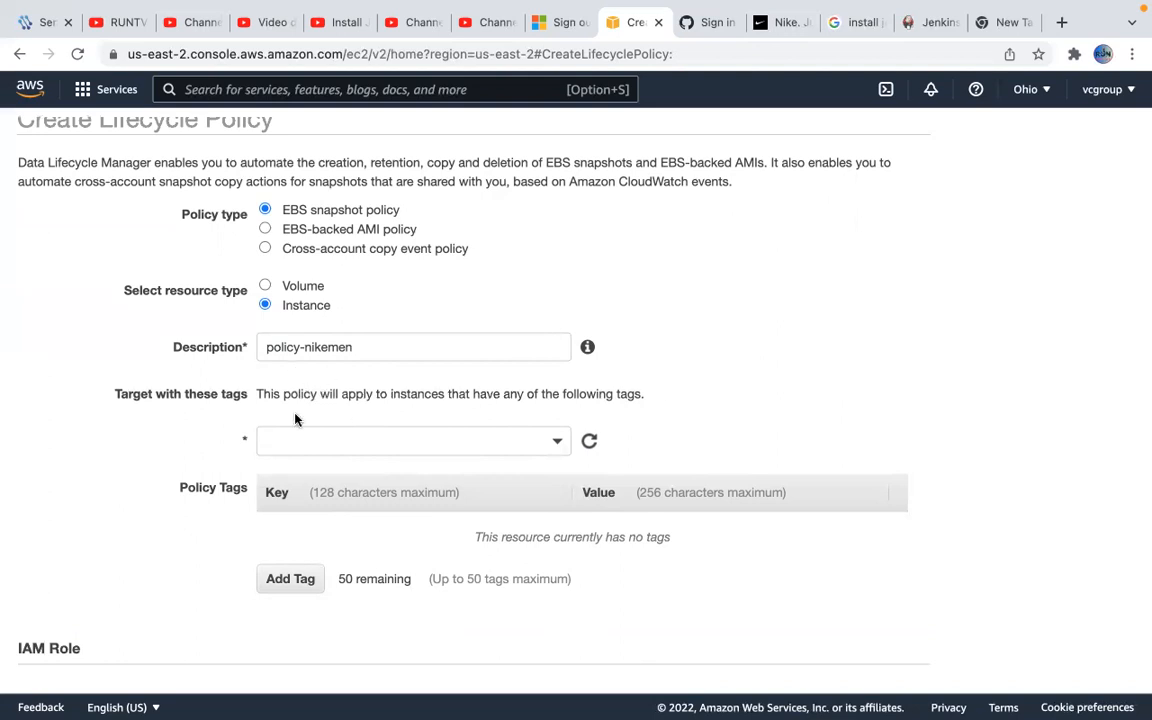
pyautogui.click(556, 444)
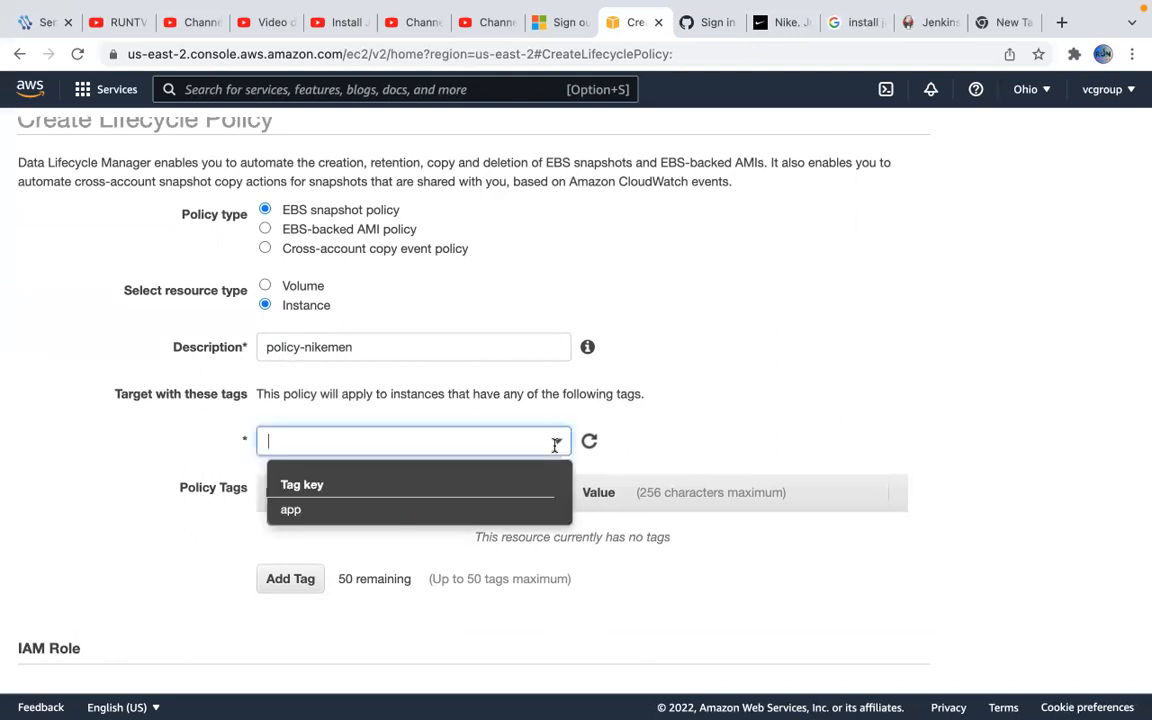
pyautogui.click(350, 519)
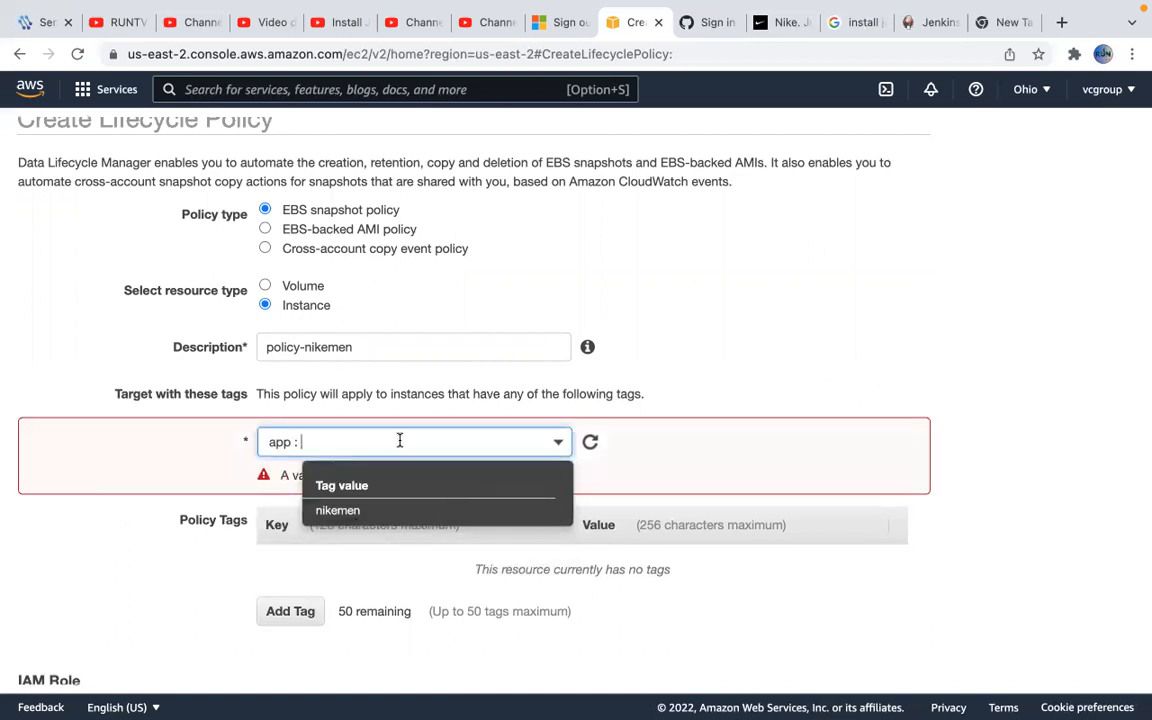
pyautogui.click(355, 511)
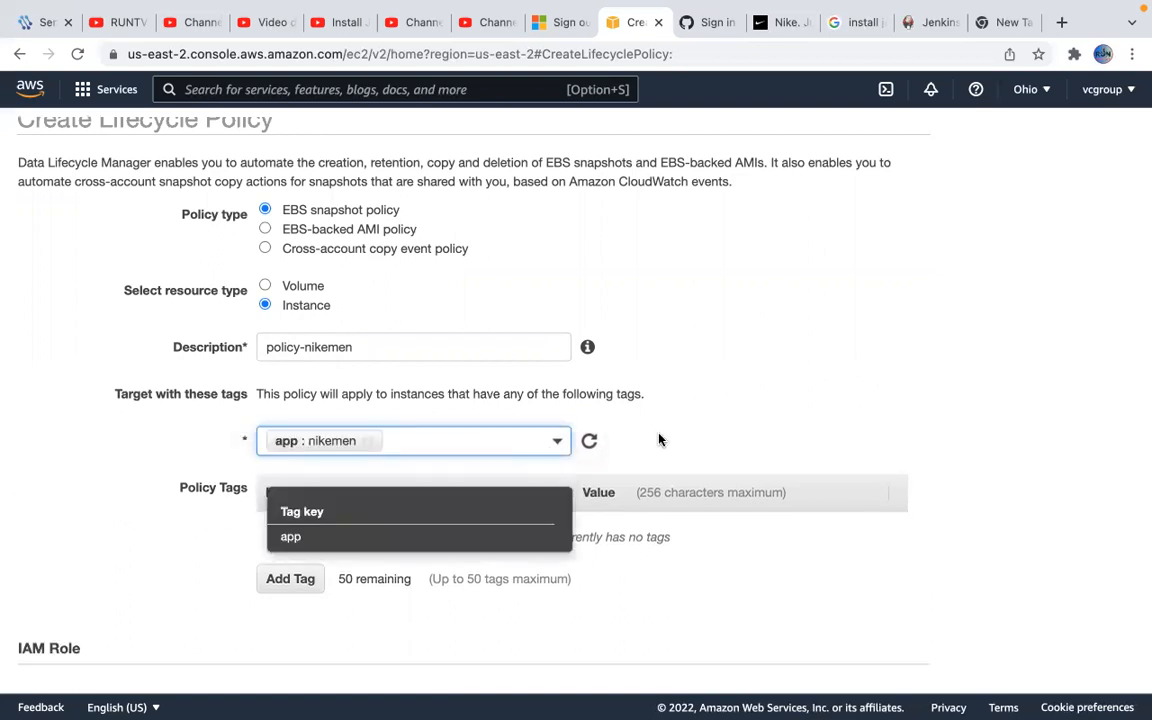
pyautogui.click(740, 373)
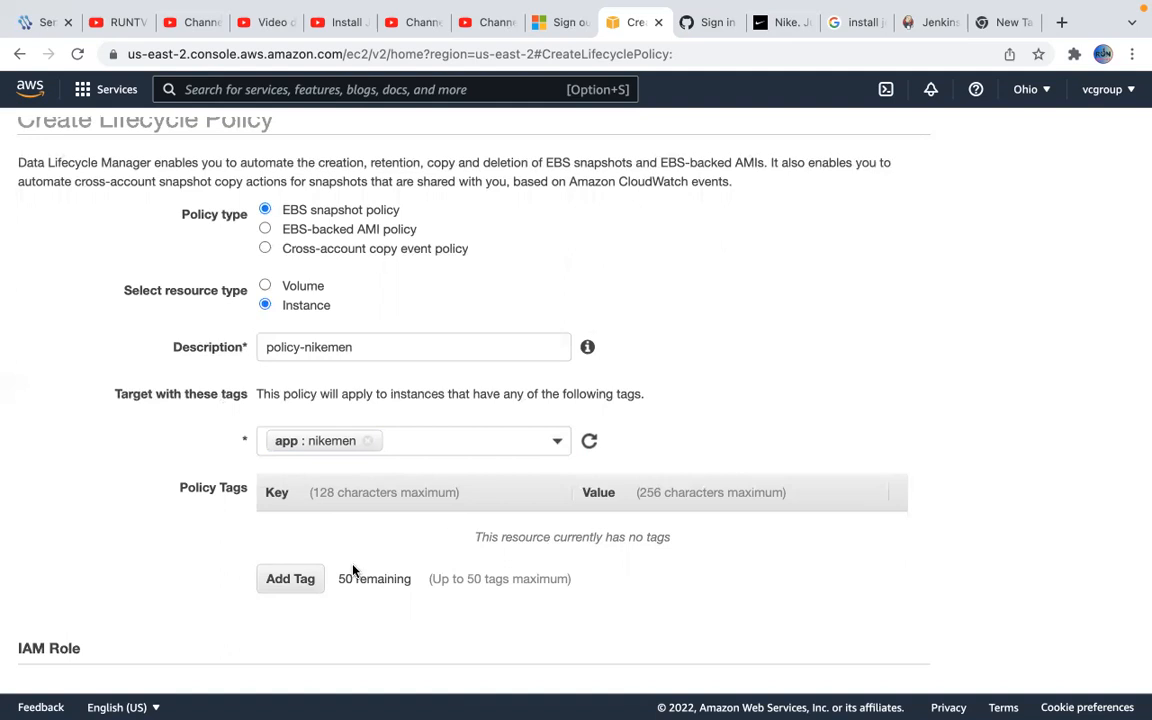
# Add a policy tag with key app and value nikemen
pyautogui.click(295, 581)
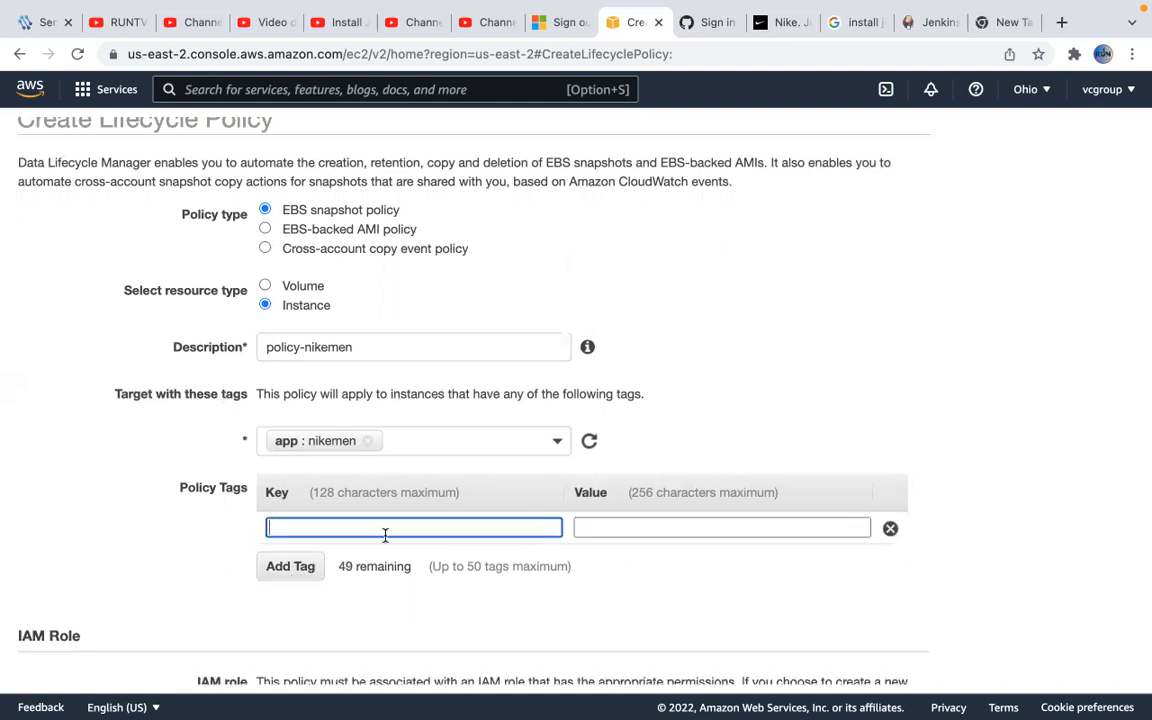
pyautogui.write('app')
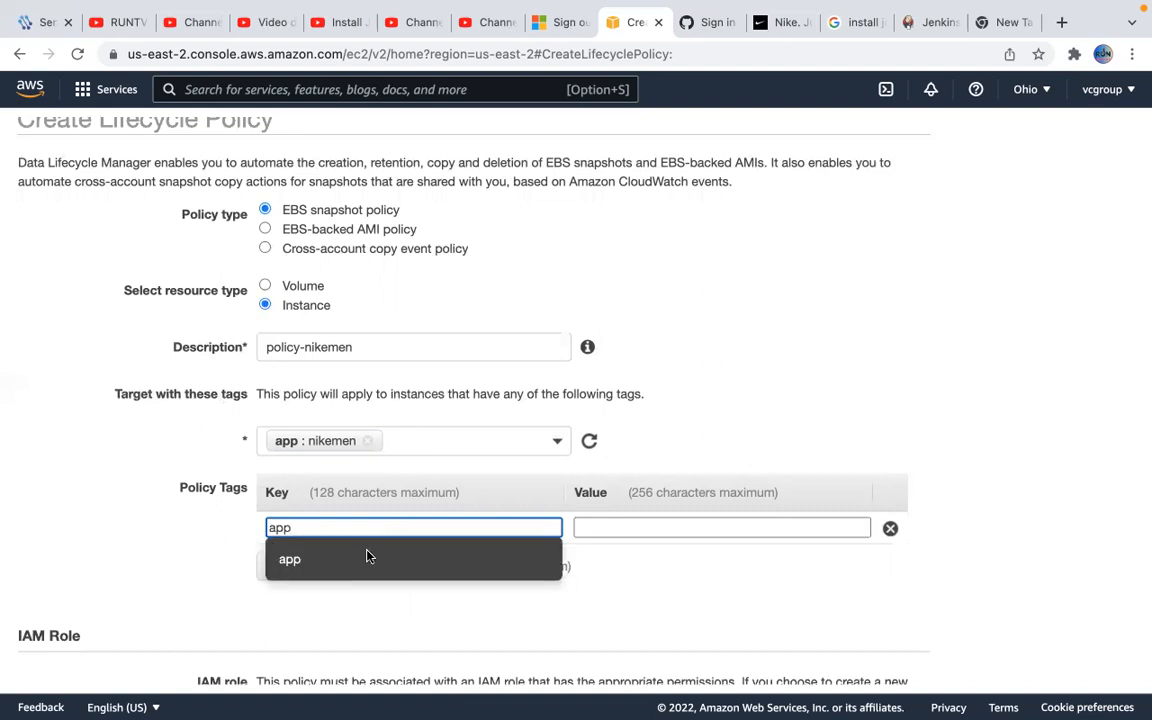
pyautogui.click(312, 563)
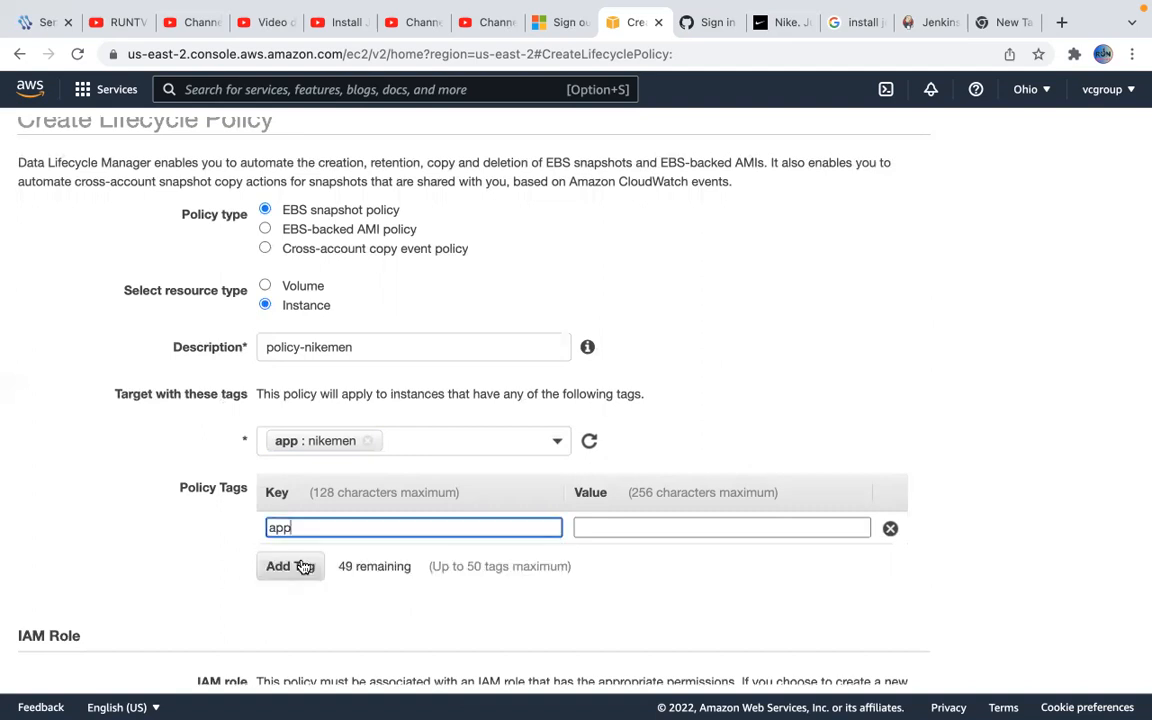
pyautogui.click(681, 527)
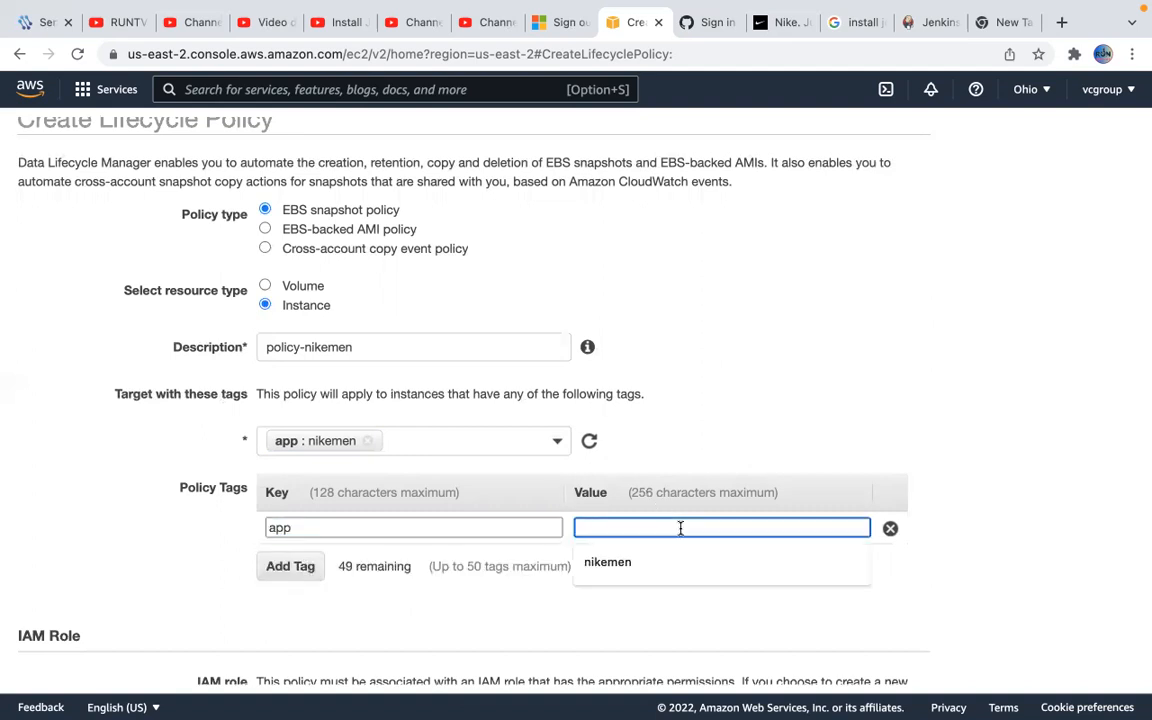
pyautogui.click(640, 562)
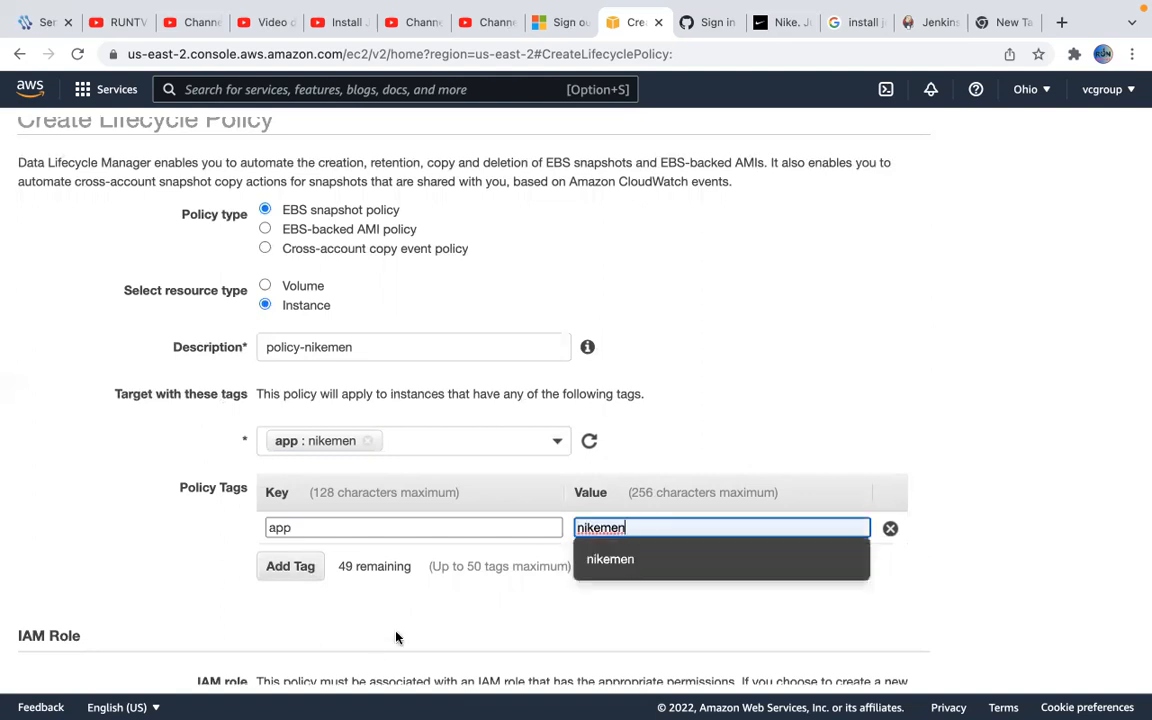
pyautogui.click(609, 568)
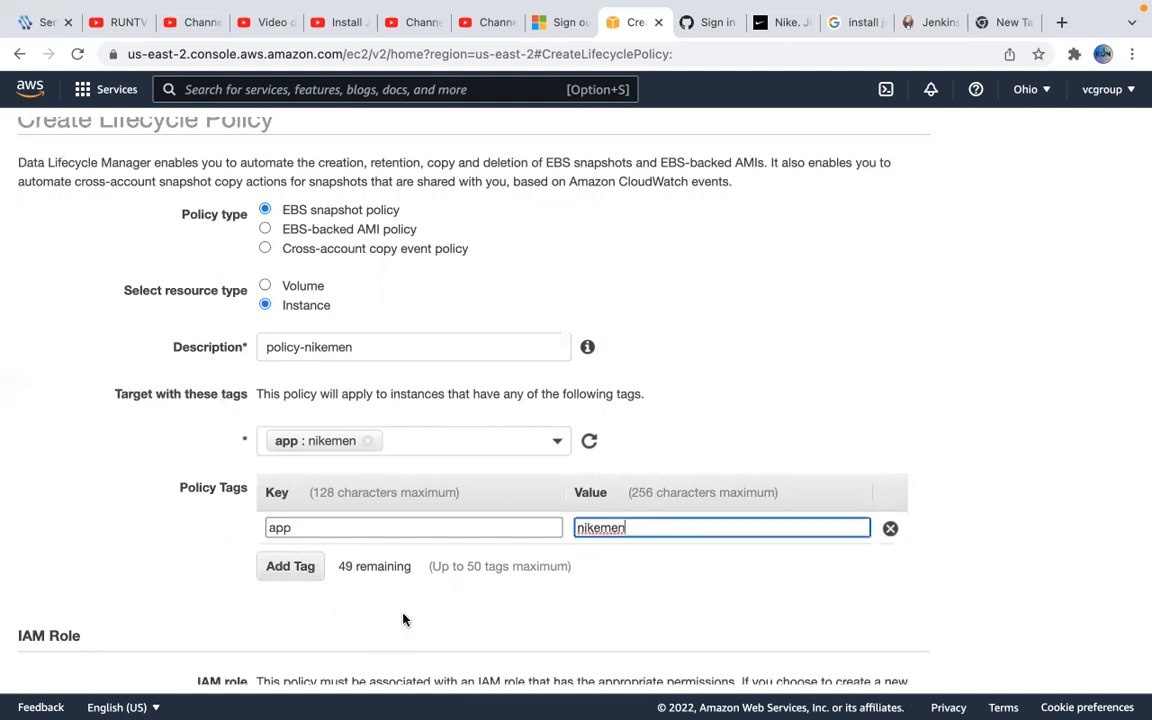
# Name the first policy schedule nikemen-policy
pyautogui.scroll(-3, 536, 593)
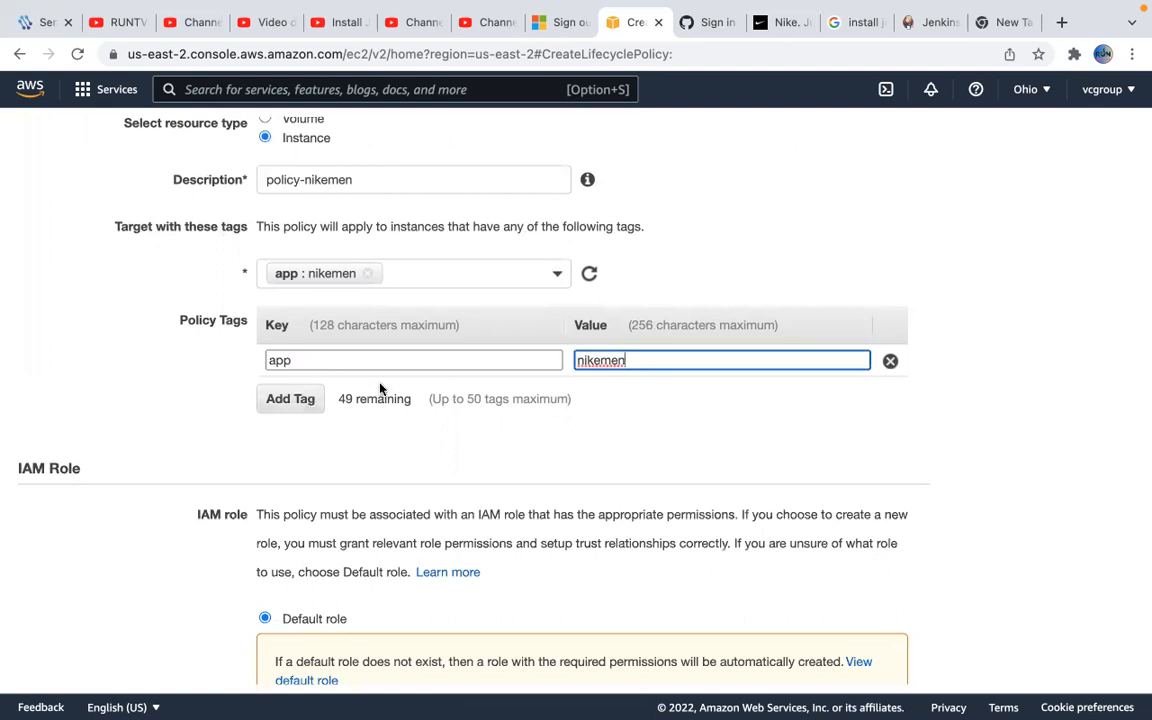
pyautogui.scroll(-4, 401, 455)
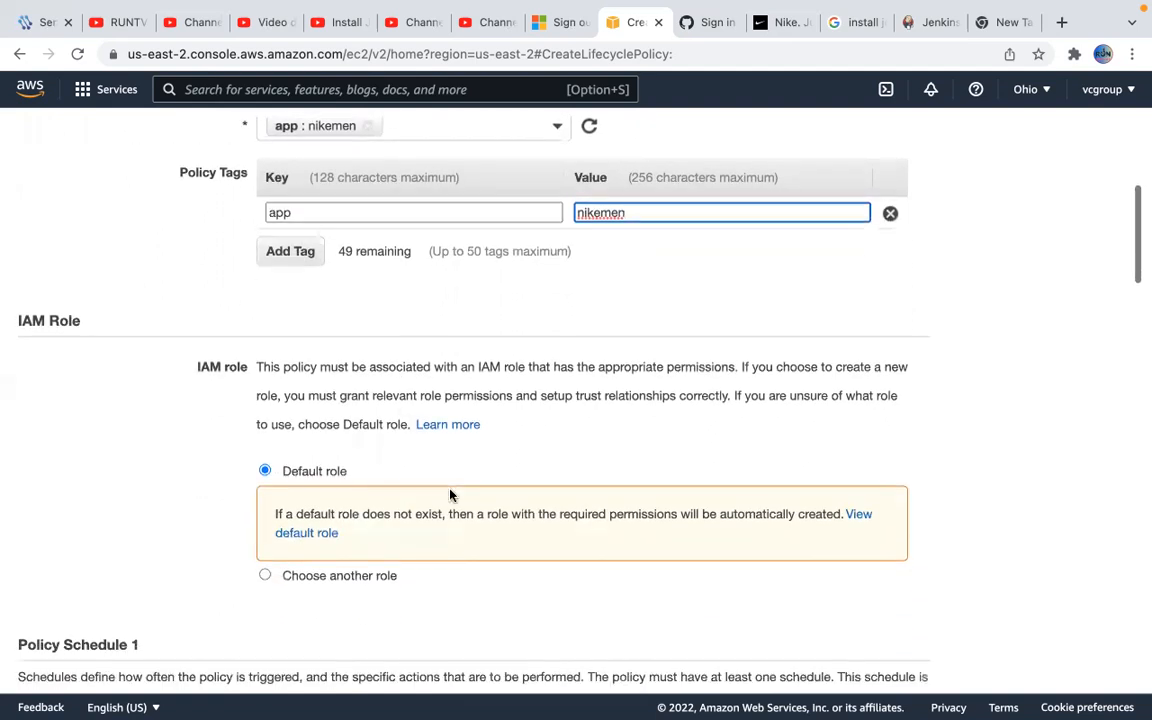
pyautogui.scroll(-2, 450, 494)
pyautogui.scroll(-2, 498, 484)
pyautogui.scroll(-2, 458, 520)
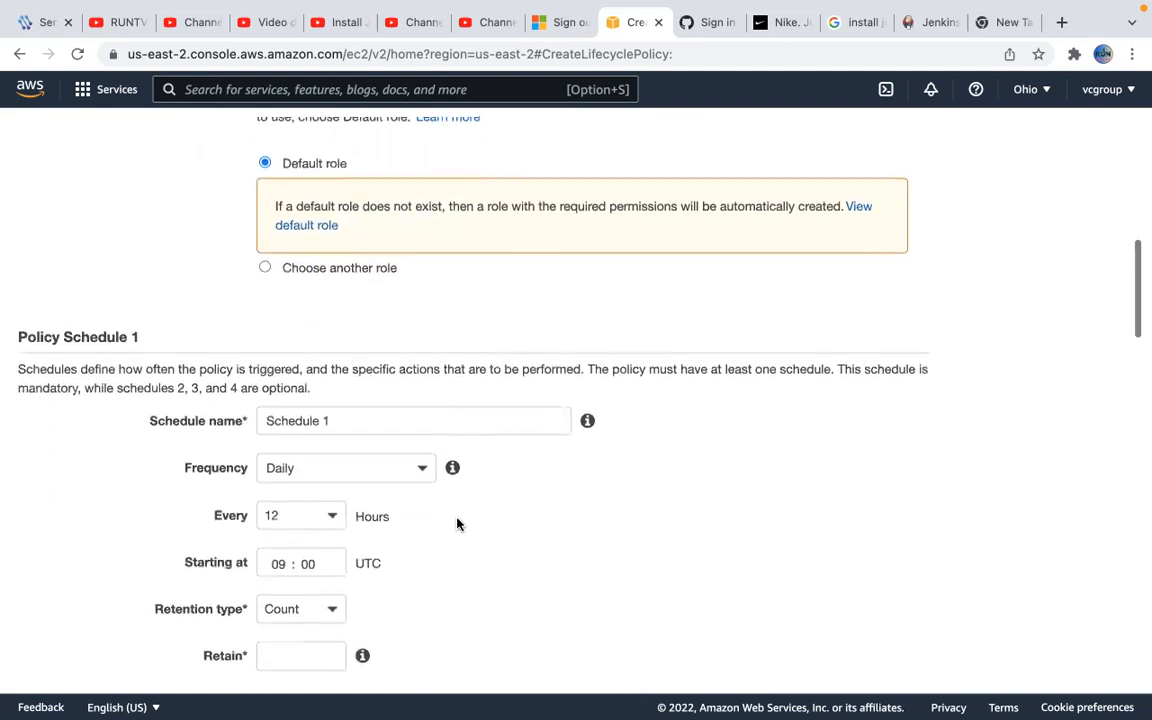
pyautogui.scroll(-2, 478, 476)
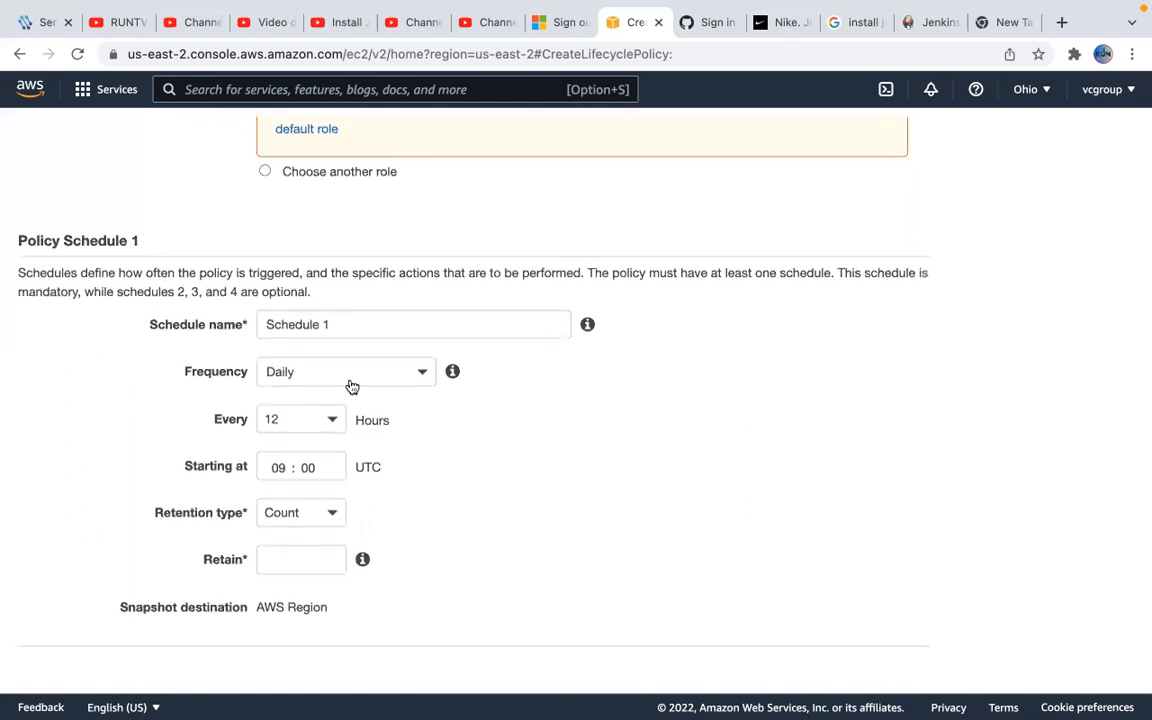
pyautogui.click(477, 333)
pyautogui.press('BackSpace')
pyautogui.press('BackSpace')
pyautogui.press('BackSpace')
pyautogui.press('BackSpace')
pyautogui.press('BackSpace')
pyautogui.press('BackSpace')
pyautogui.press('BackSpace')
pyautogui.press('BackSpace')
pyautogui.press('BackSpace')
pyautogui.press('BackSpace')
pyautogui.write('nikemen-poli')
pyautogui.press('BackSpace')
pyautogui.press('BackSpace')
pyautogui.write('olicy')
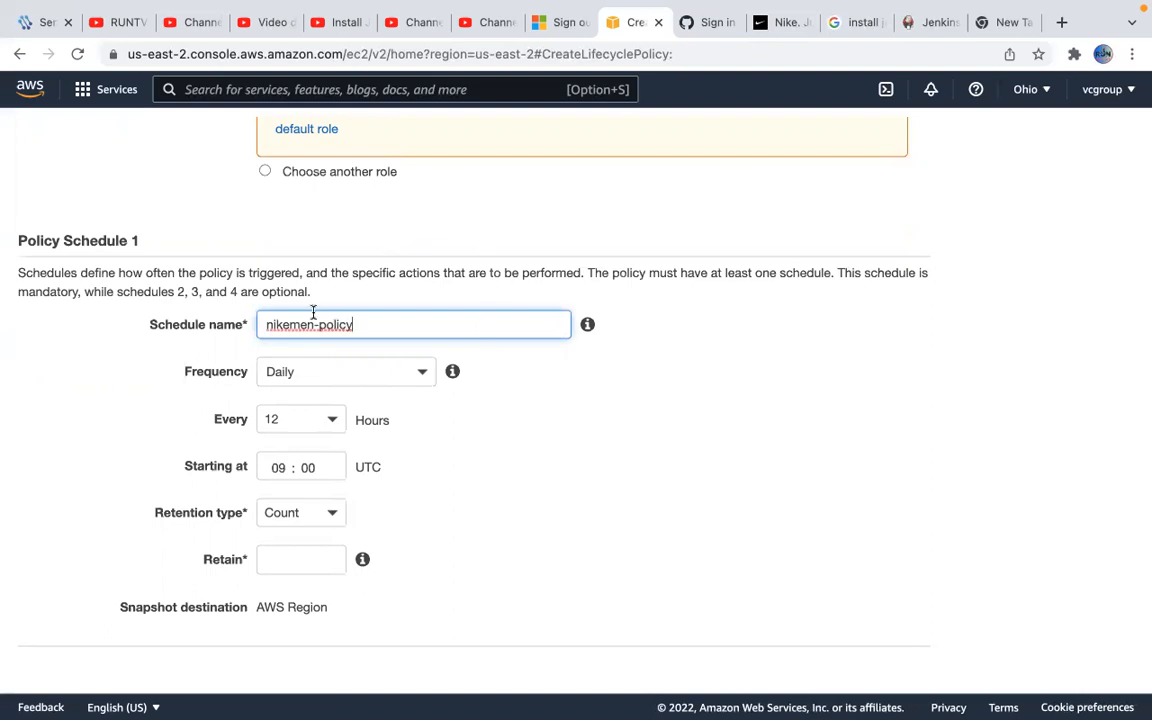
pyautogui.moveTo(265, 327); pyautogui.dragTo(378, 320)
# Set the daily schedule to run every 24 hours
pyautogui.scroll(-1, 560, 462)
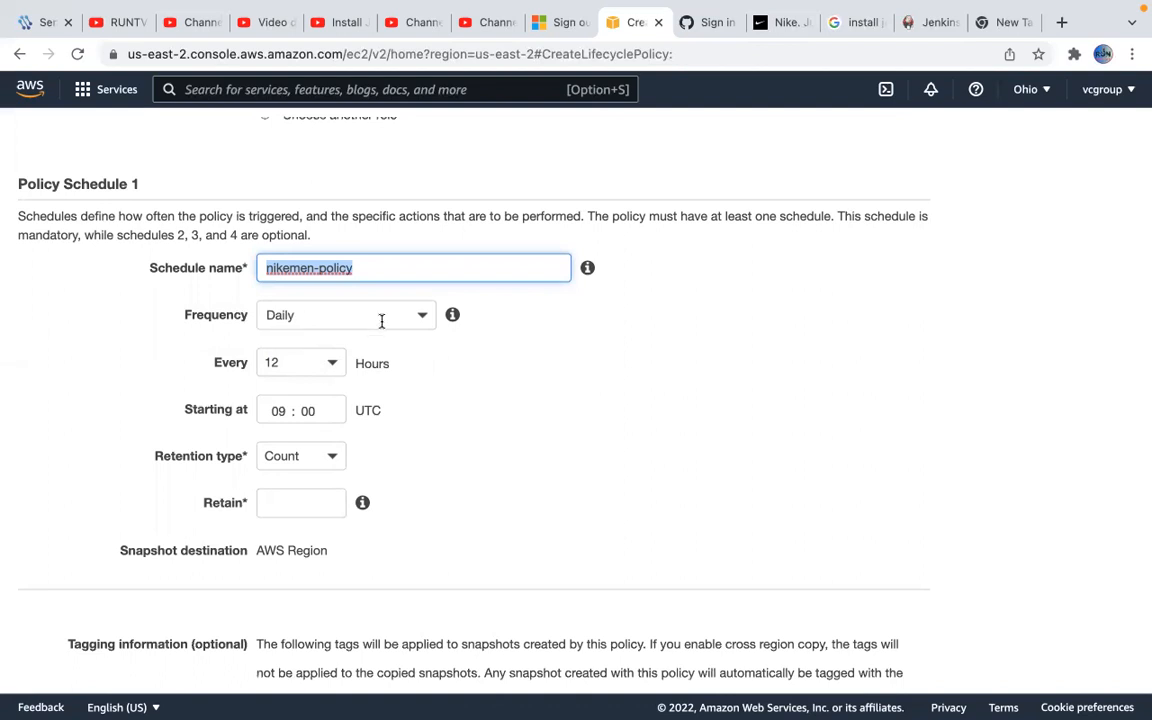
pyautogui.click(331, 374)
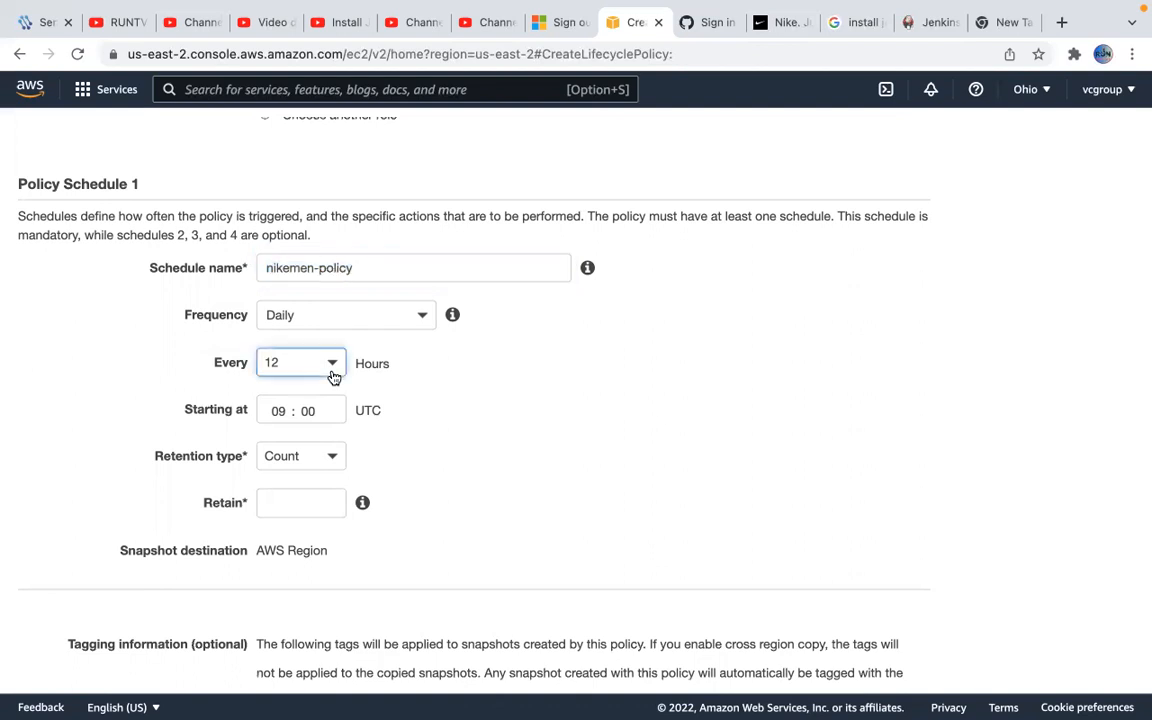
pyautogui.scroll(-1, 334, 540)
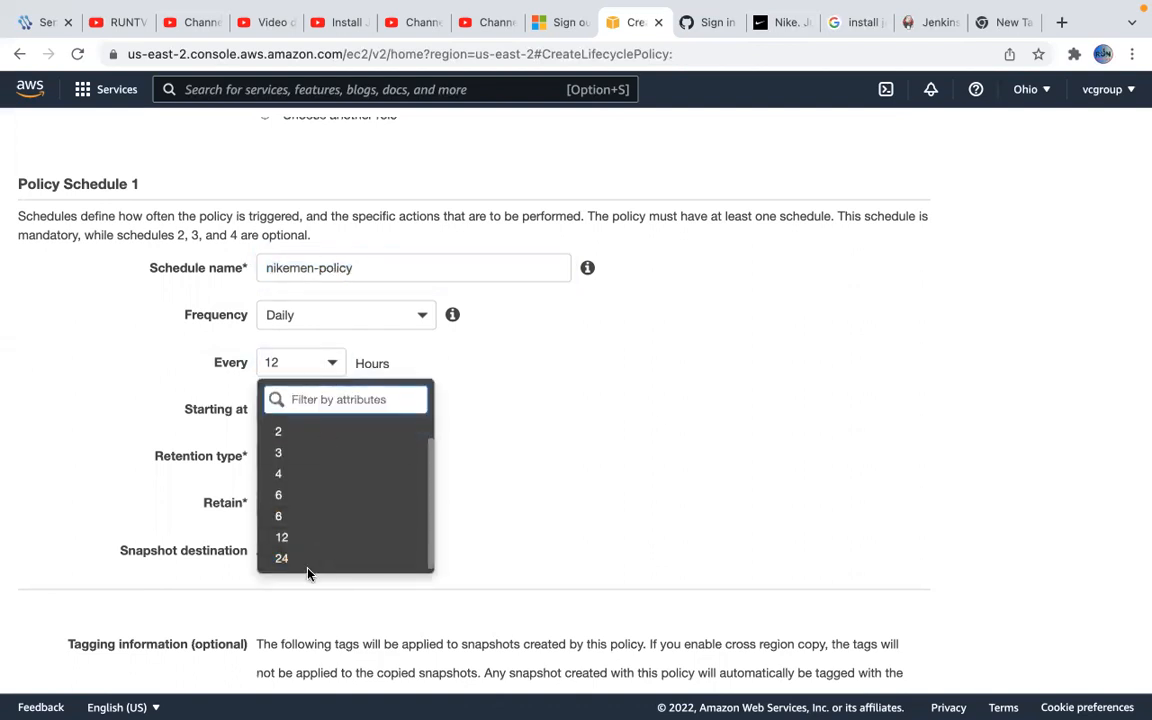
pyautogui.click(282, 559)
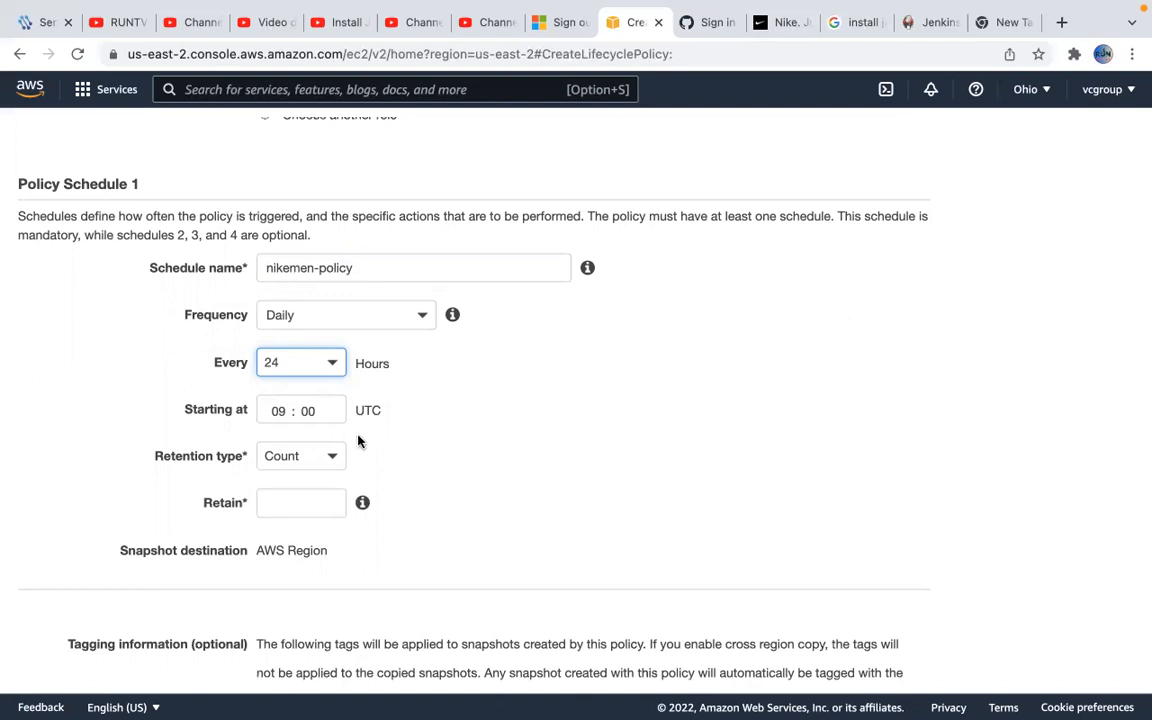
# Set the schedule's retention type to Age with an interval of 5 days after creation
pyautogui.click(321, 458)
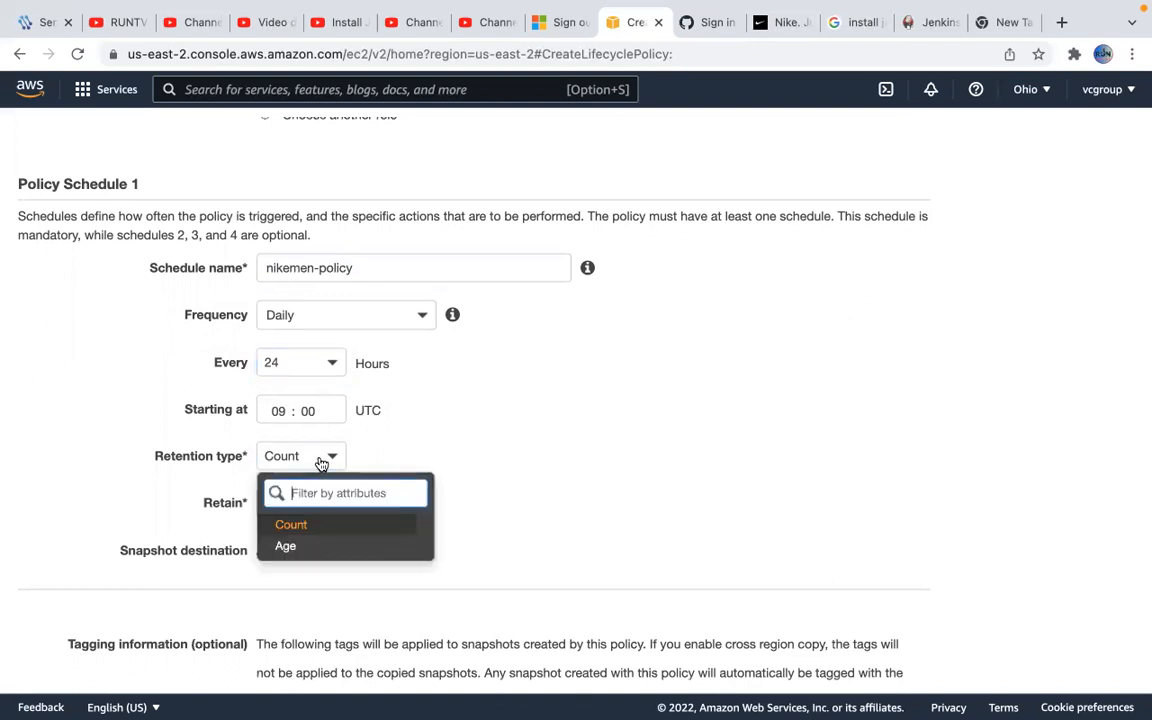
pyautogui.click(310, 547)
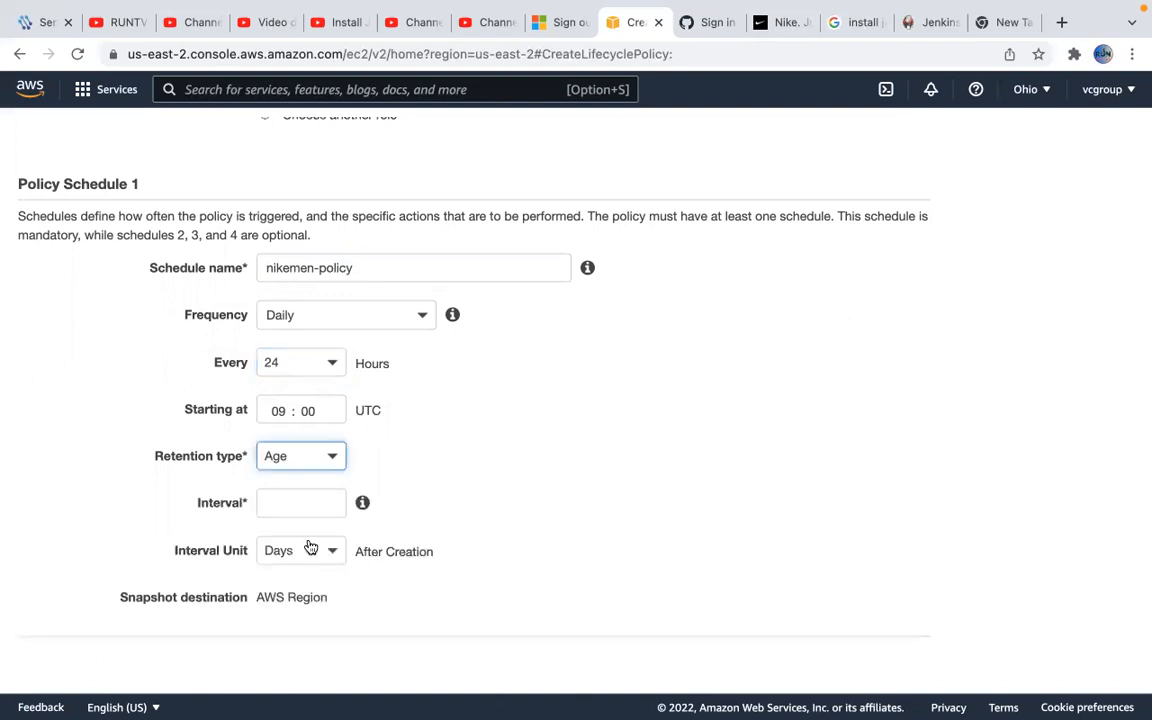
pyautogui.click(291, 505)
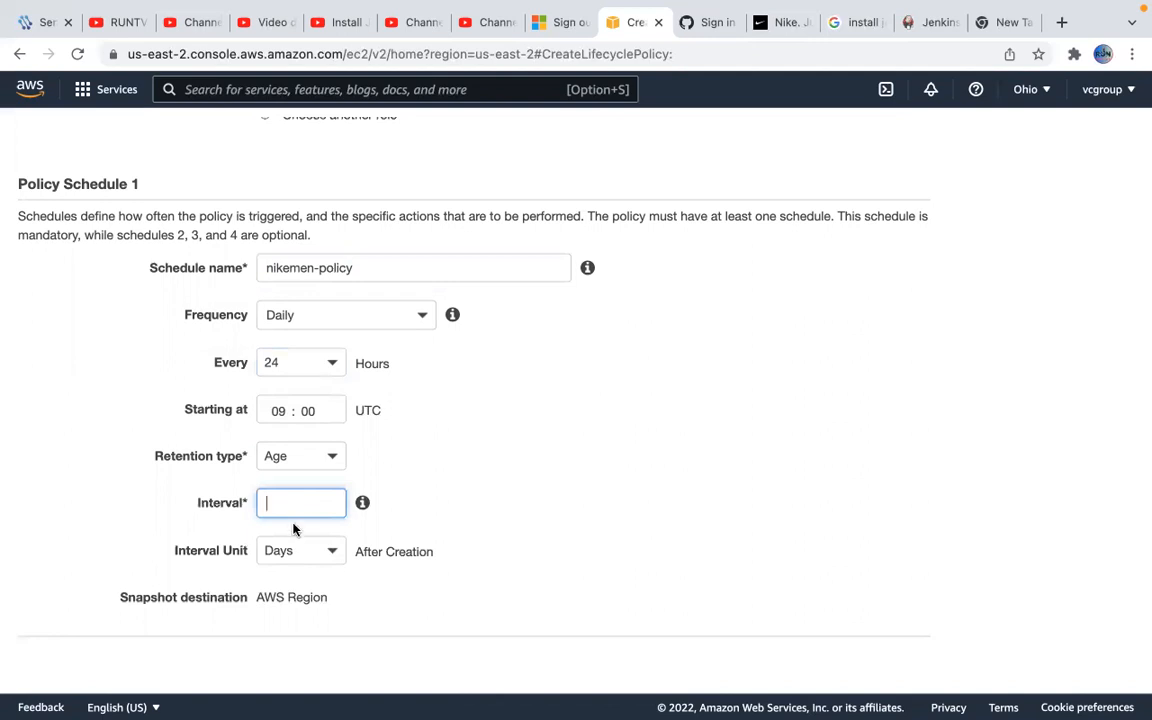
pyautogui.write('15')
pyautogui.press('BackSpace')
pyautogui.press('BackSpace')
pyautogui.write('5')
# Enable copying tags from the source for the policy's snapshots and create the policy
pyautogui.scroll(-5, 472, 488)
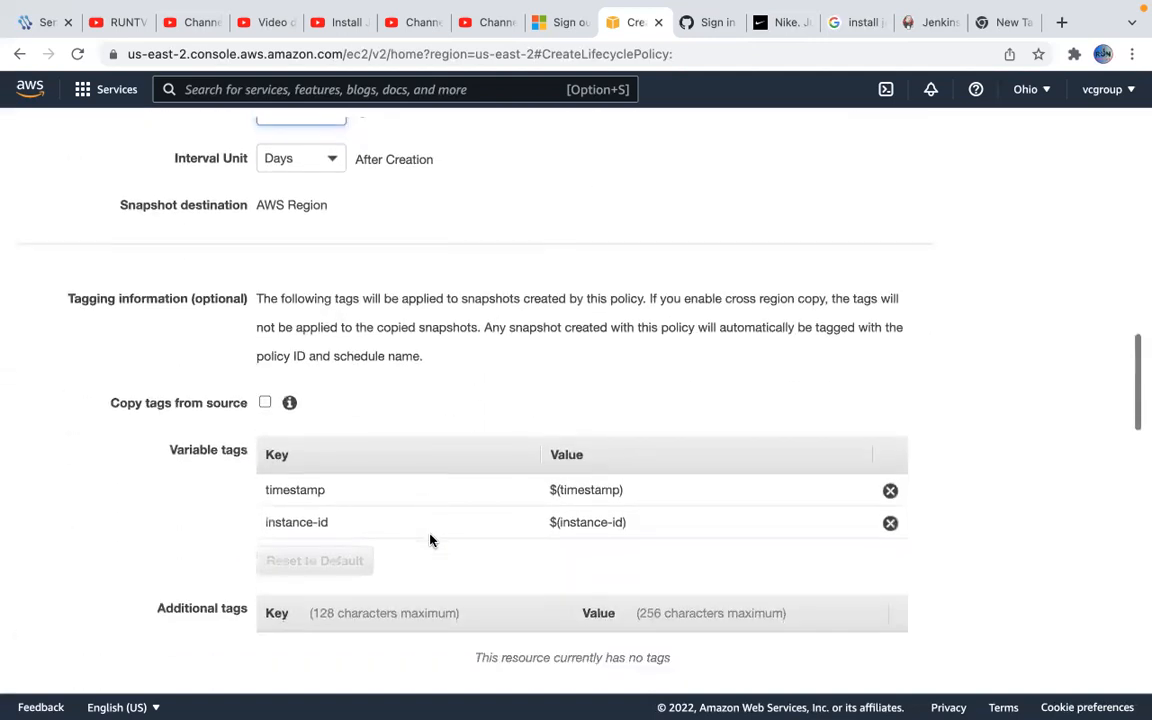
pyautogui.scroll(-1, 430, 540)
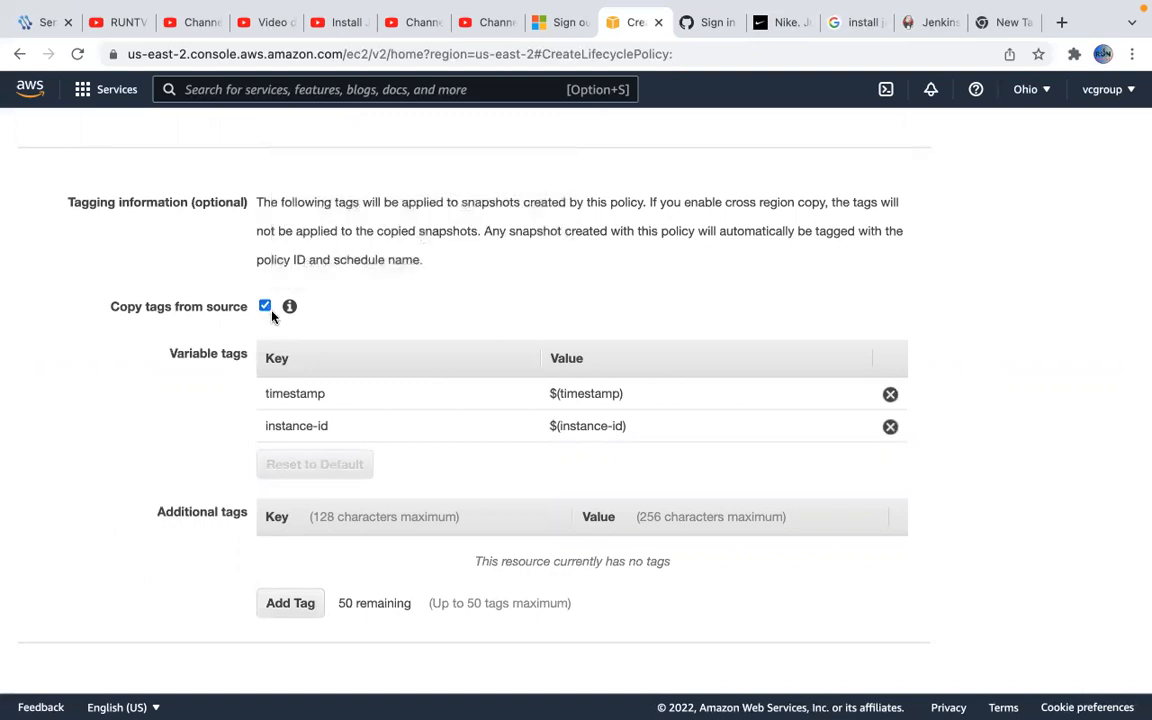
pyautogui.scroll(-1, 345, 548)
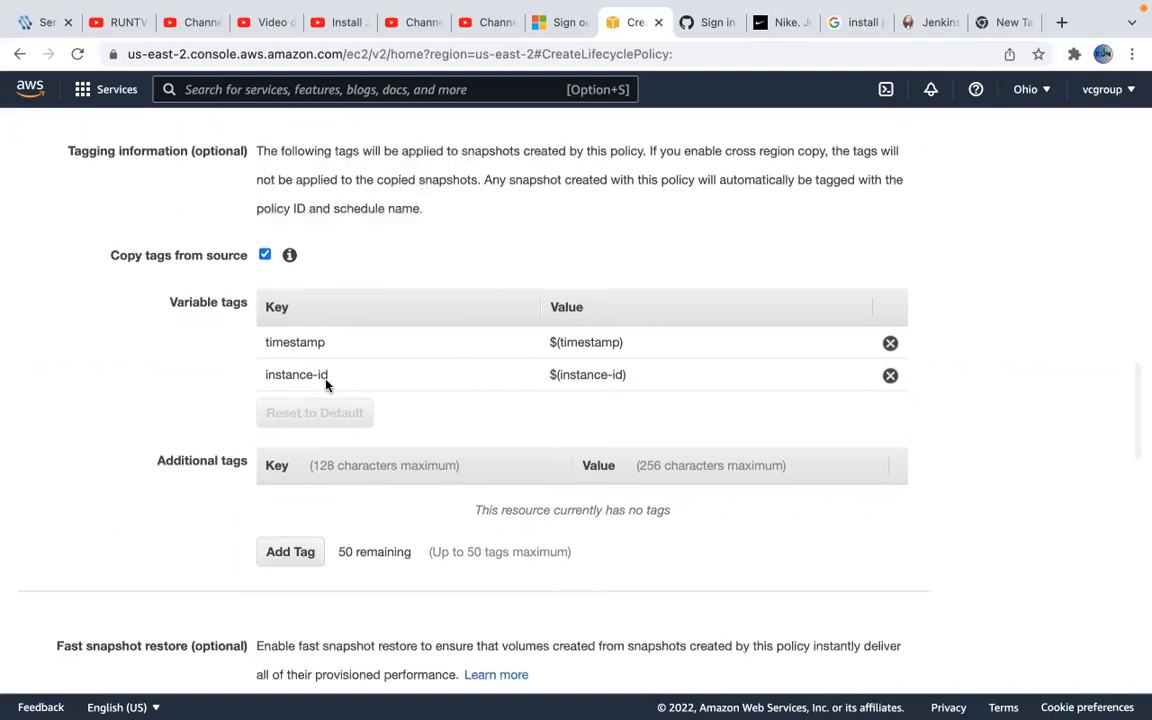
pyautogui.scroll(-10, 445, 477)
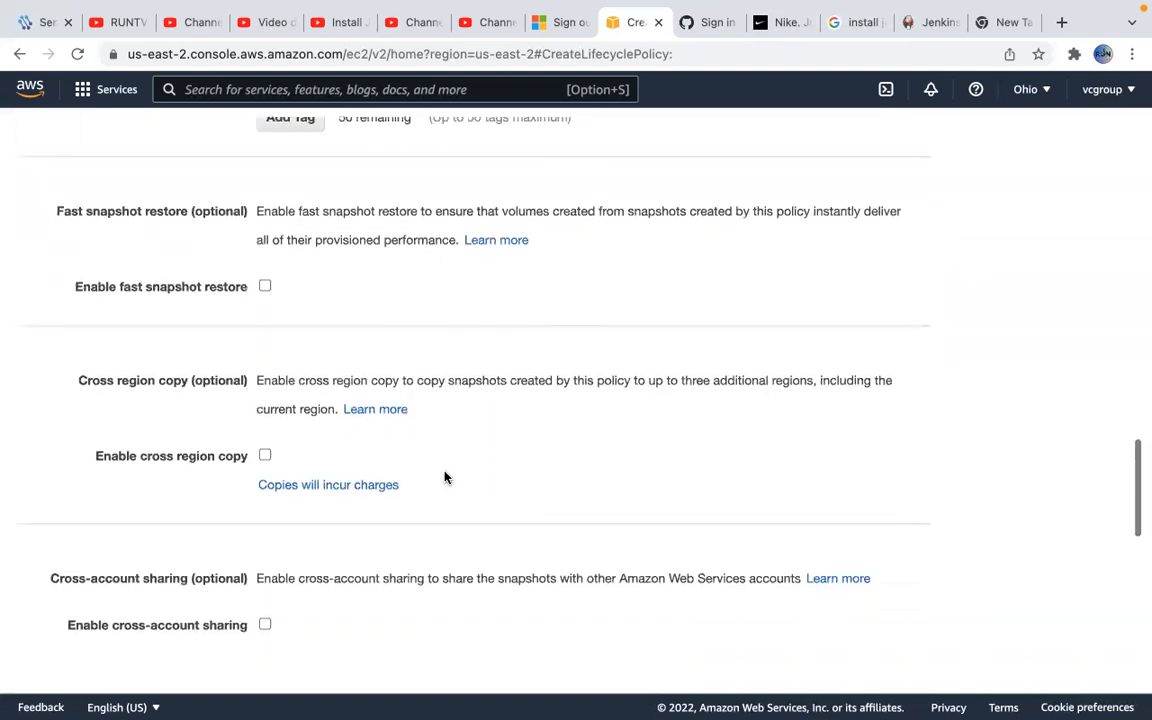
pyautogui.scroll(-5, 445, 477)
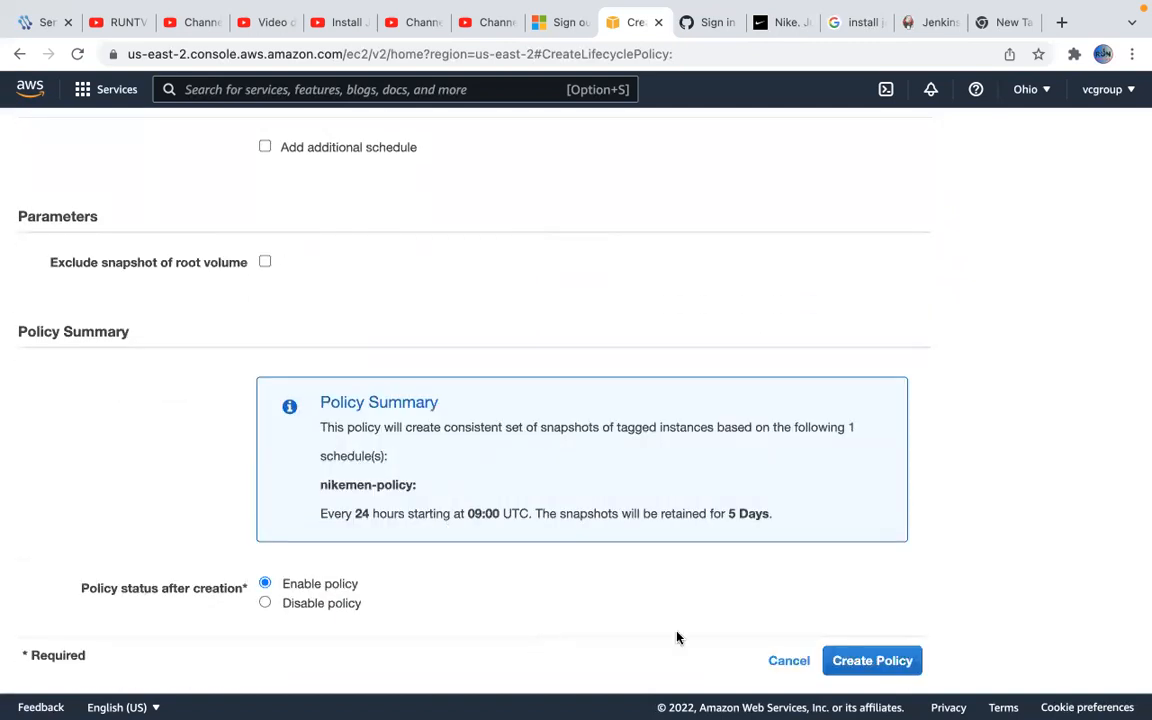
pyautogui.click(864, 662)
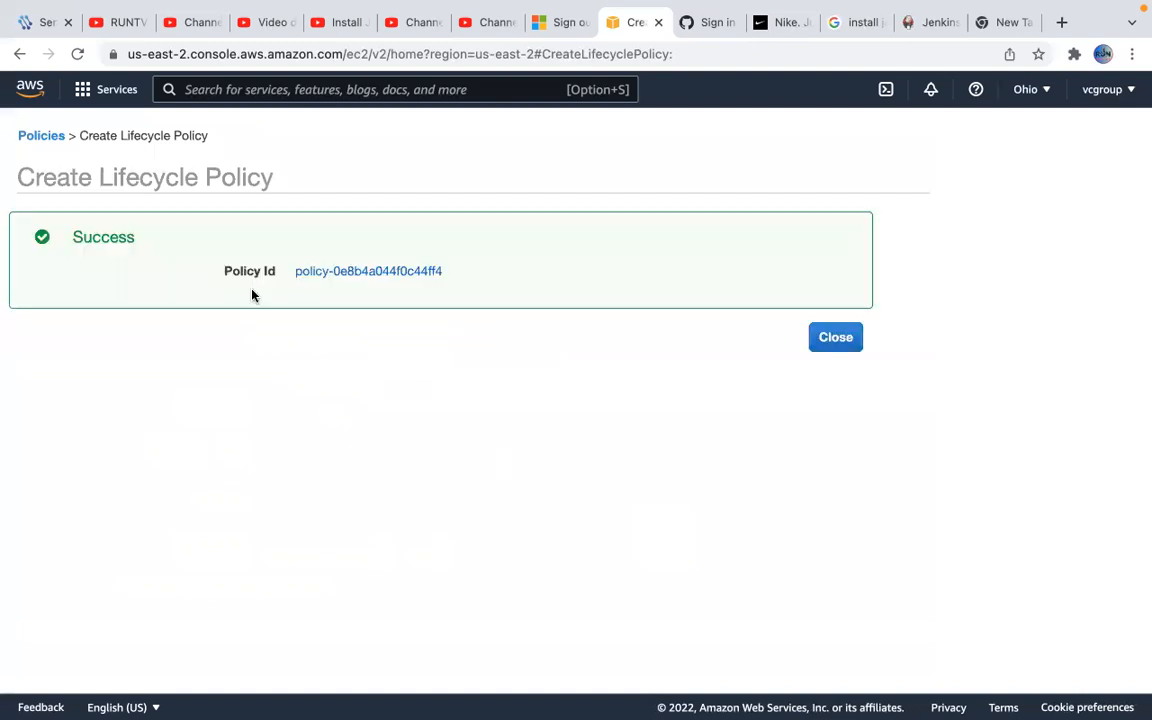
# Open the newly created lifecycle policy and review its schedule details in an enlarged view
pyautogui.click(353, 272)
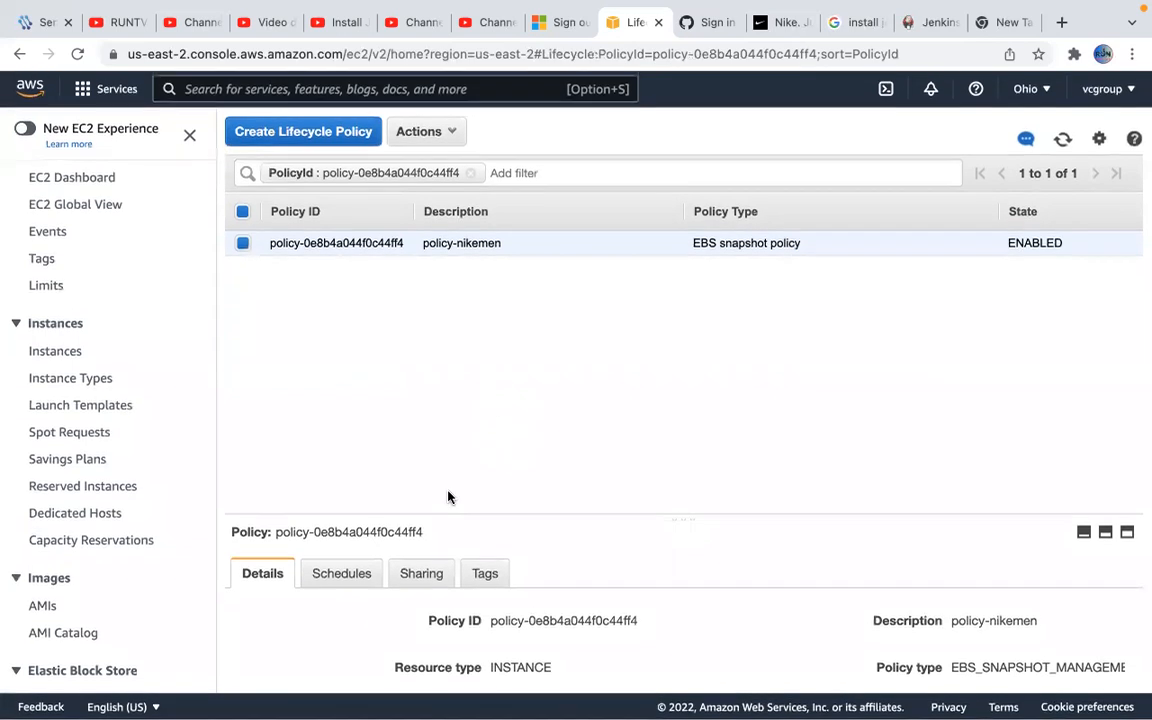
pyautogui.click(342, 575)
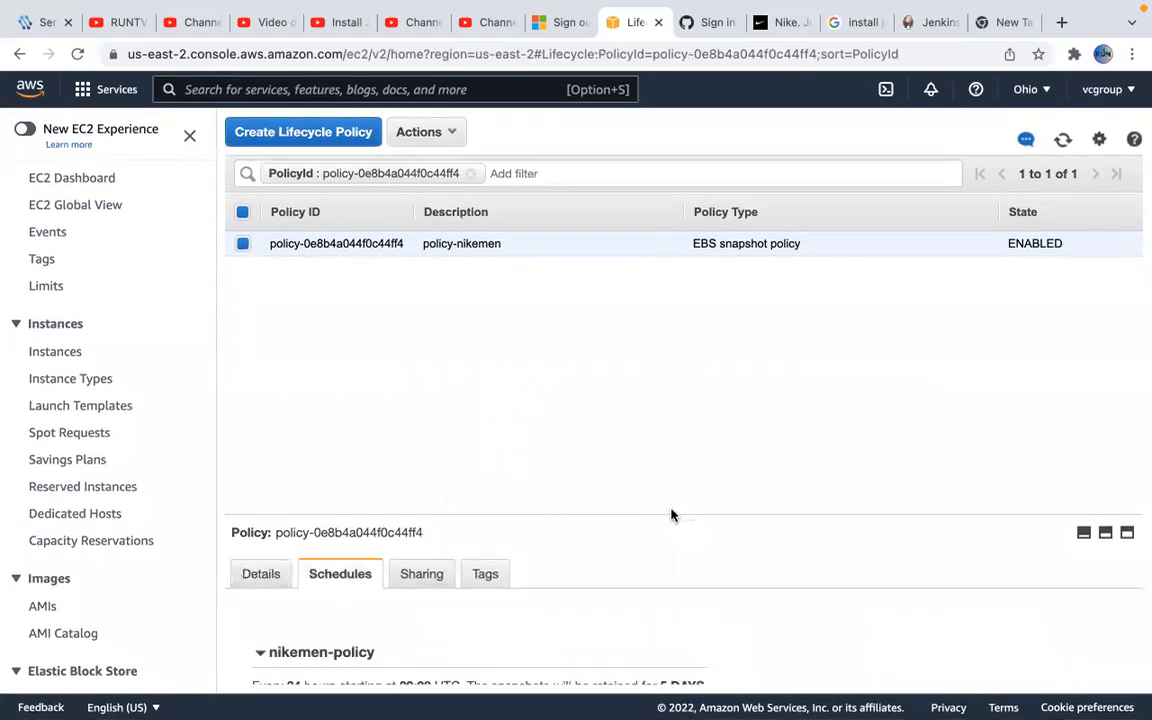
pyautogui.moveTo(678, 521); pyautogui.dragTo(676, 265)
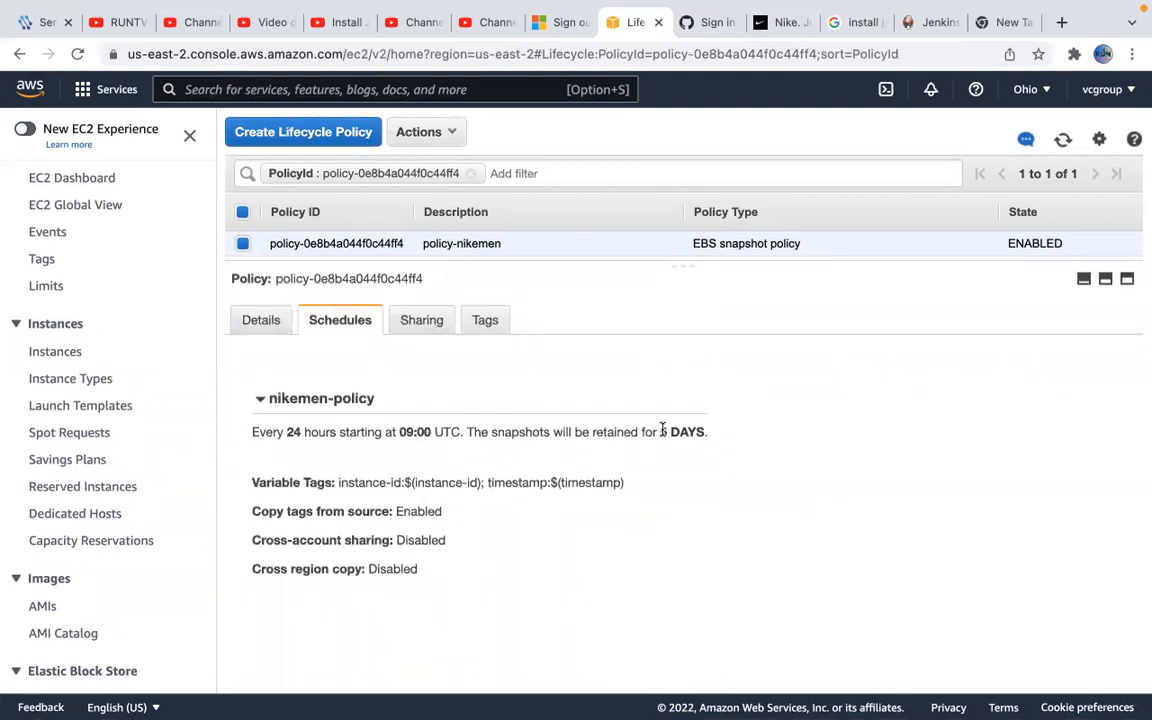
# Examine the lifecycle policy's schedule statement, including how often snapshots run and how long they are retained
pyautogui.moveTo(661, 432); pyautogui.dragTo(635, 379)
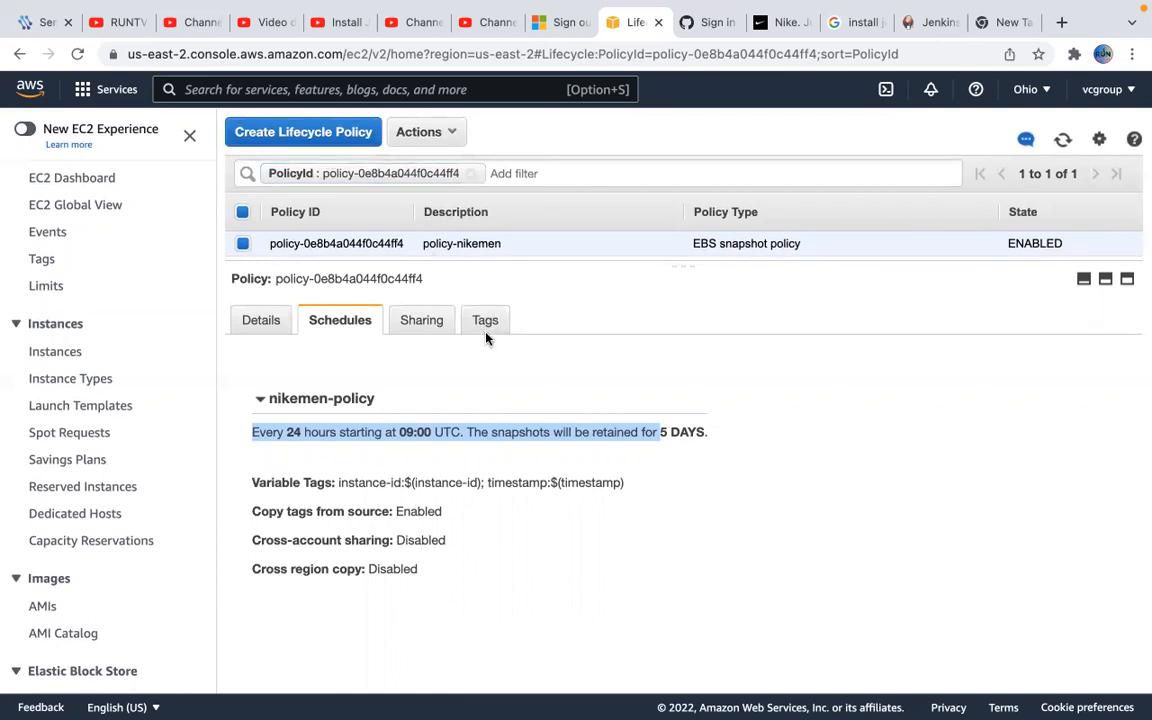
pyautogui.click(524, 243)
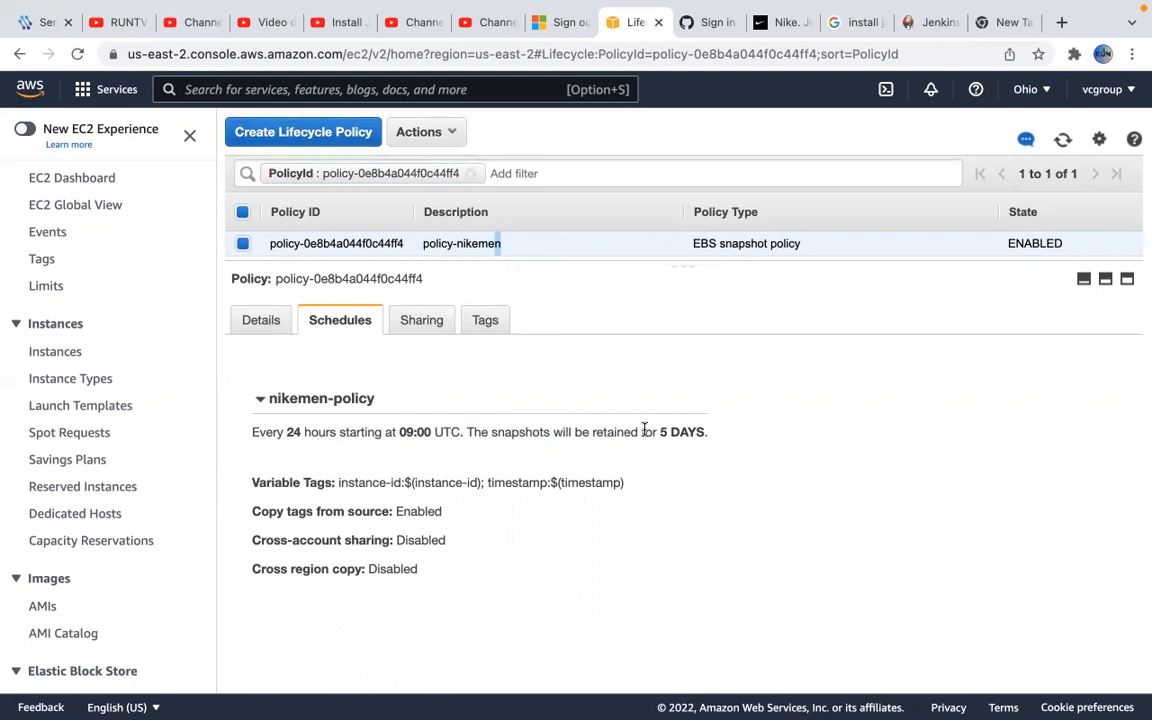
pyautogui.moveTo(662, 432); pyautogui.dragTo(252, 432)
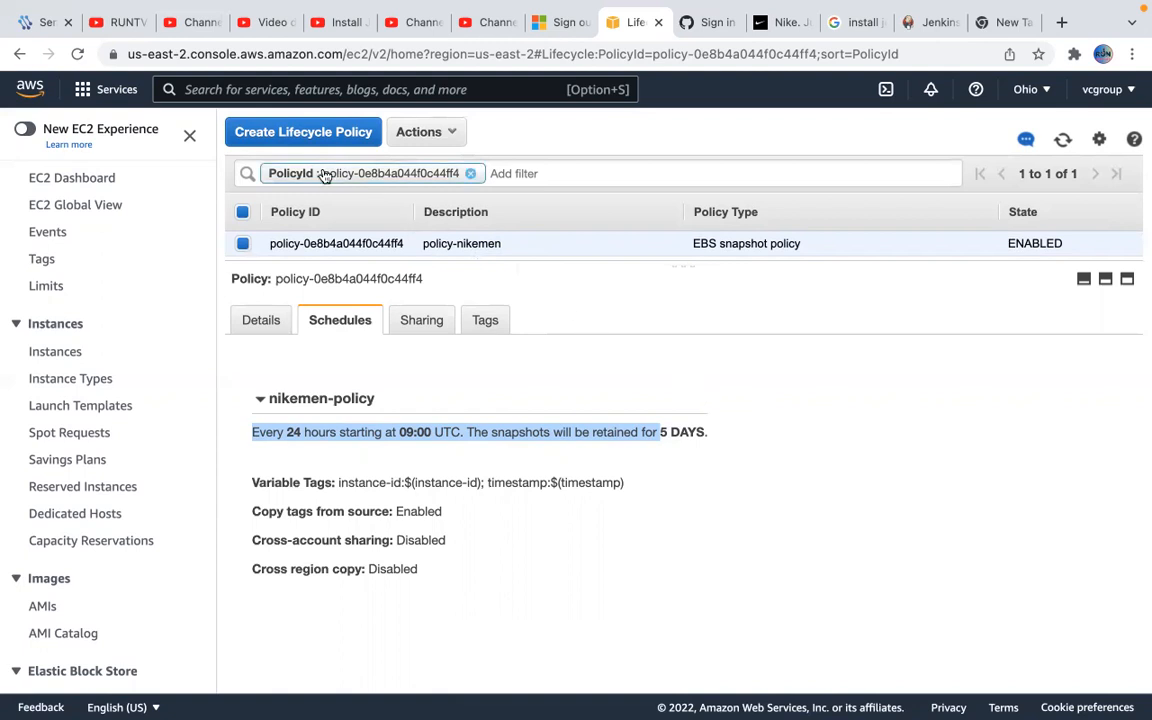
# Clear the policy ID filter and delete the policy-nikemen snapshot lifecycle policy
pyautogui.click(471, 175)
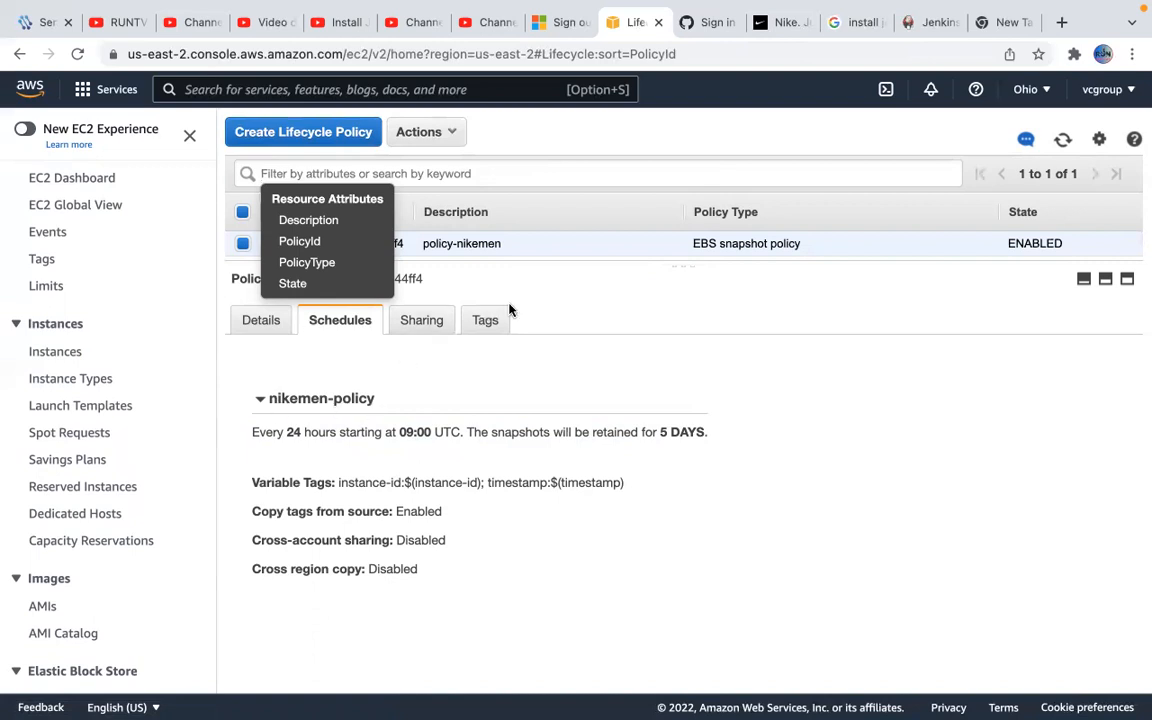
pyautogui.click(643, 313)
pyautogui.click(452, 132)
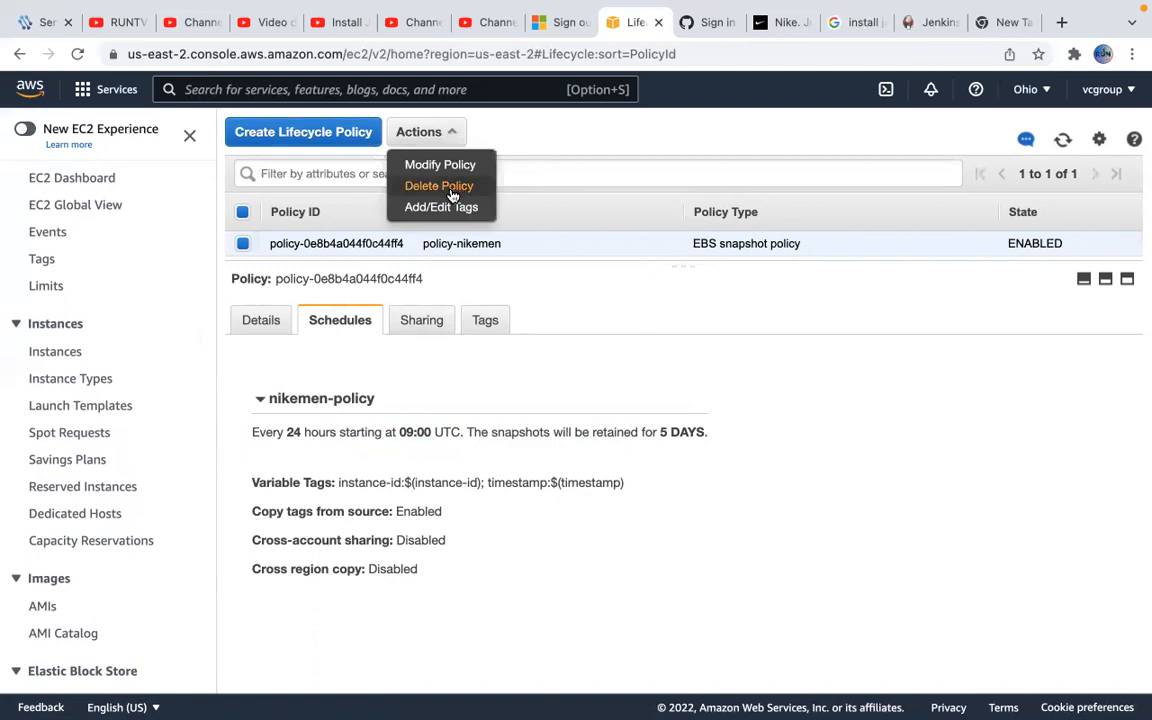
pyautogui.click(451, 190)
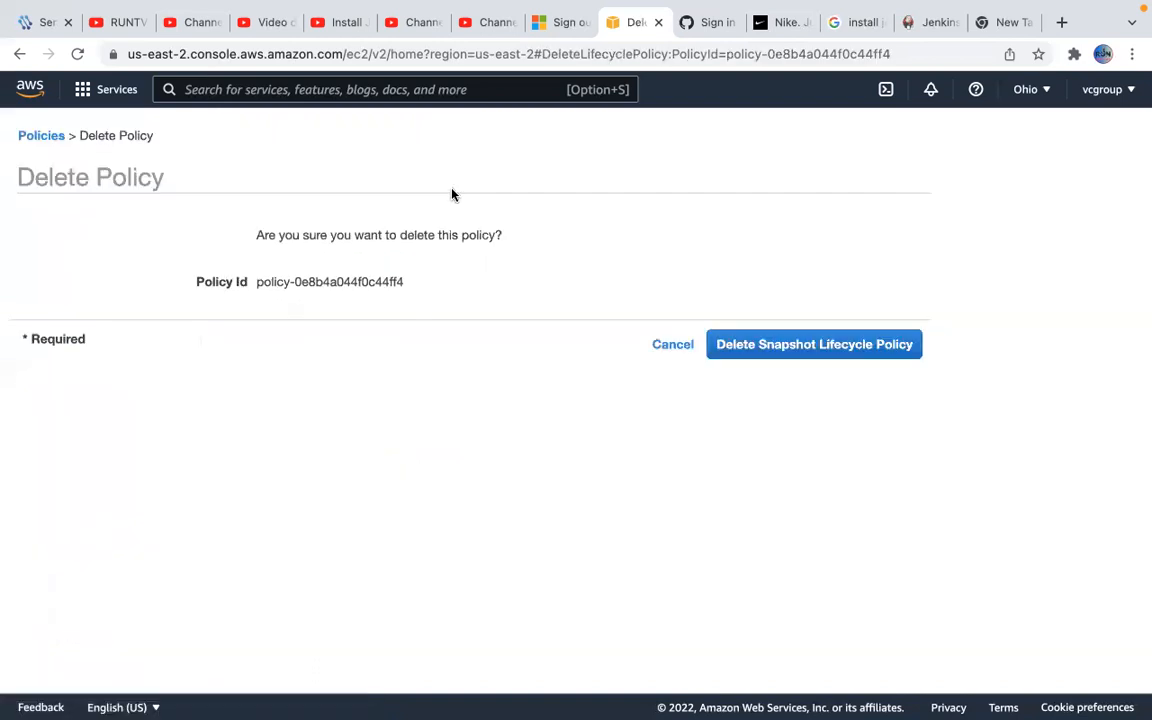
pyautogui.click(826, 347)
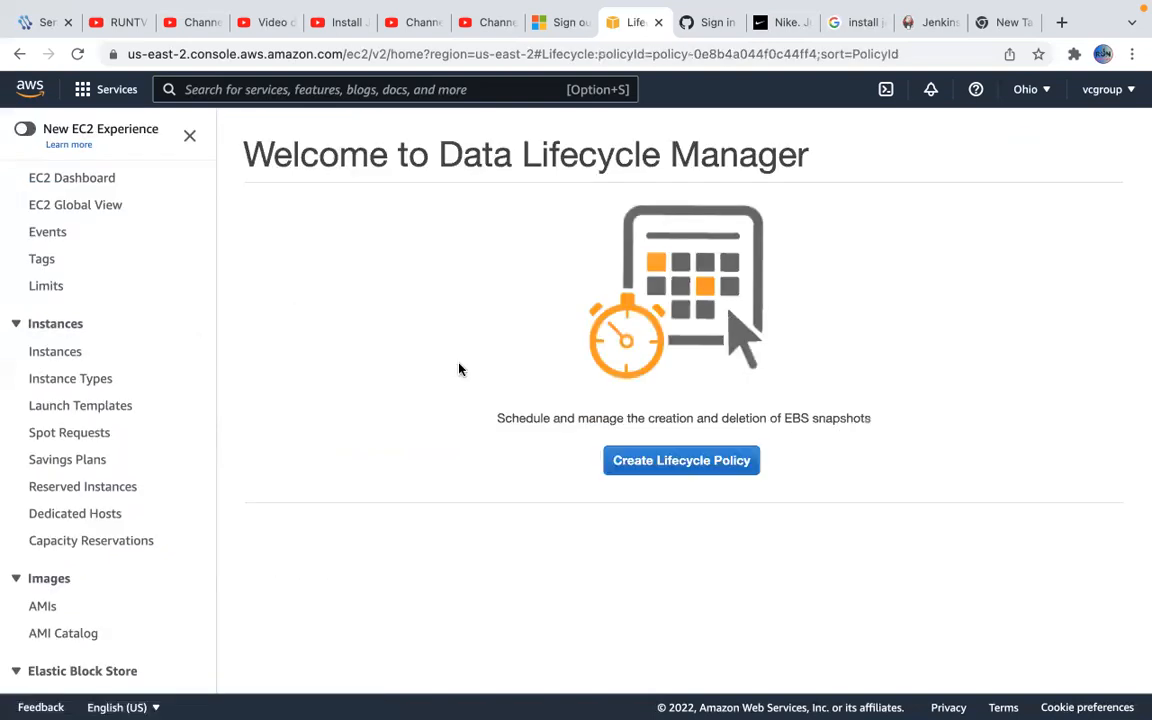
# Review the running t2.micro instance's description details and open the list of EBS snapshots
pyautogui.click(57, 356)
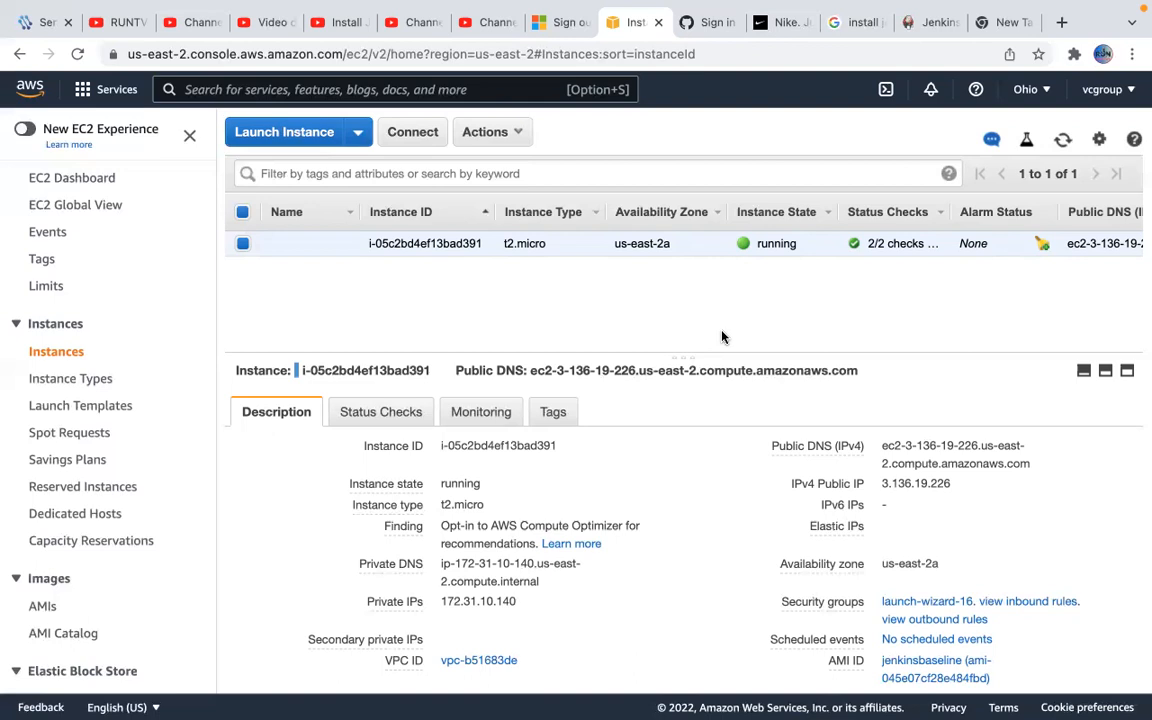
pyautogui.scroll(-5, 327, 391)
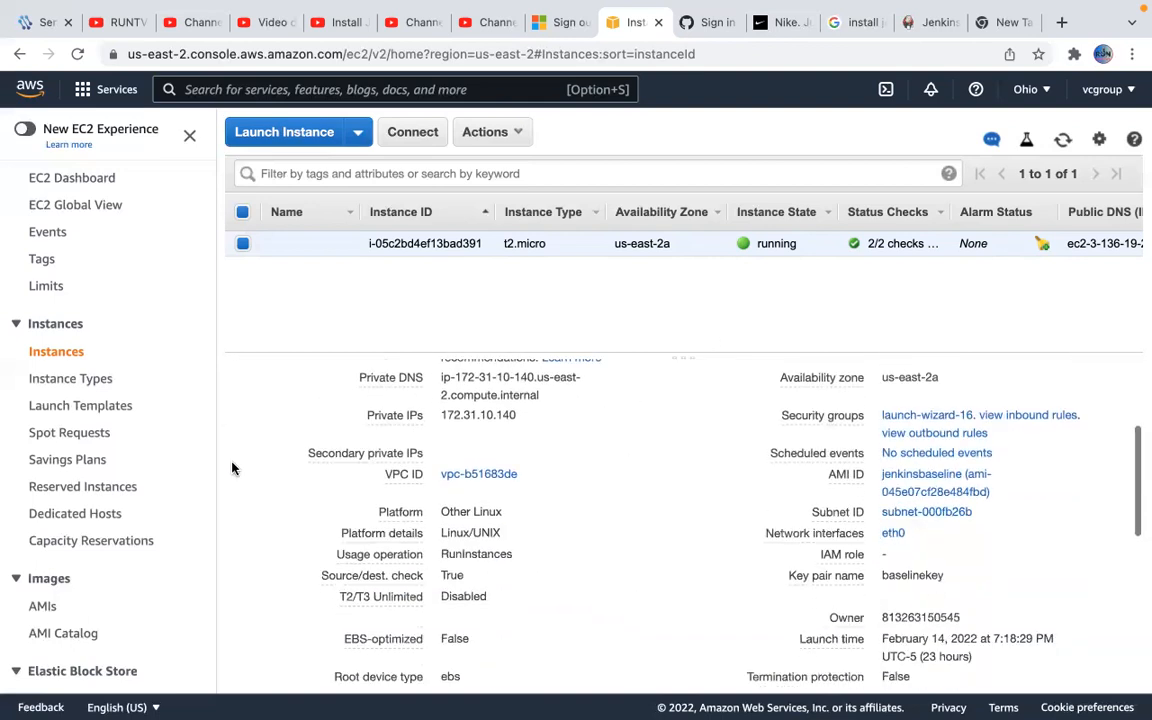
pyautogui.scroll(-2, 213, 513)
pyautogui.scroll(-2, 80, 550)
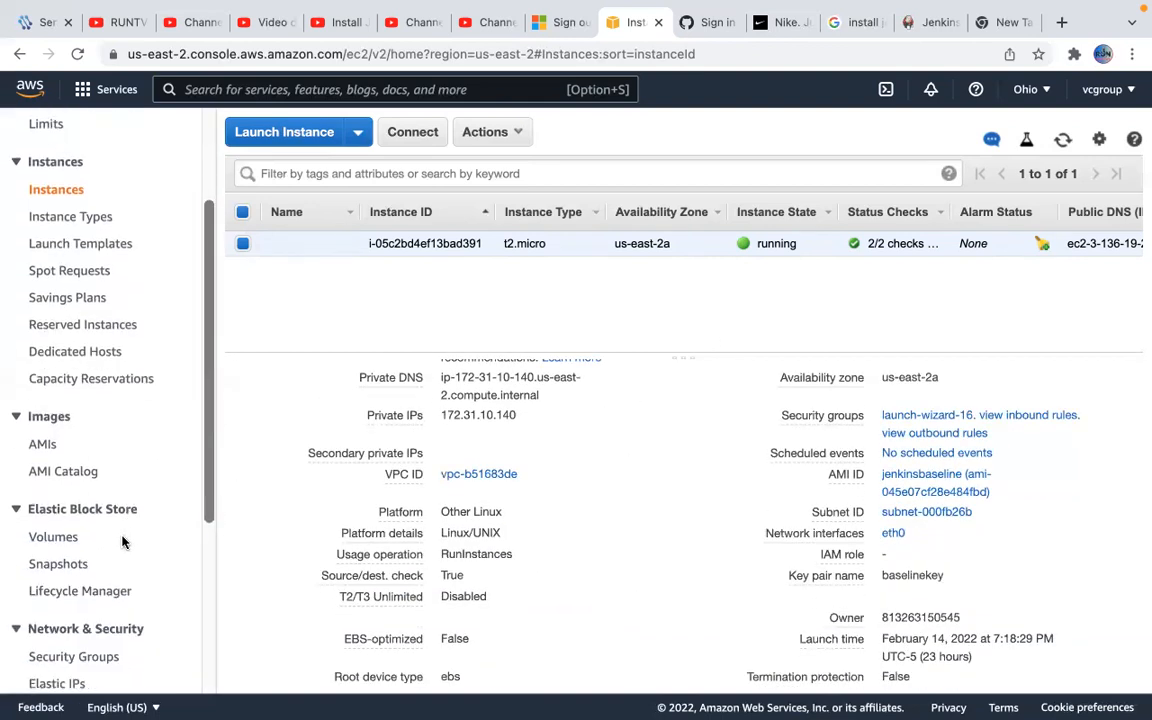
pyautogui.click(58, 565)
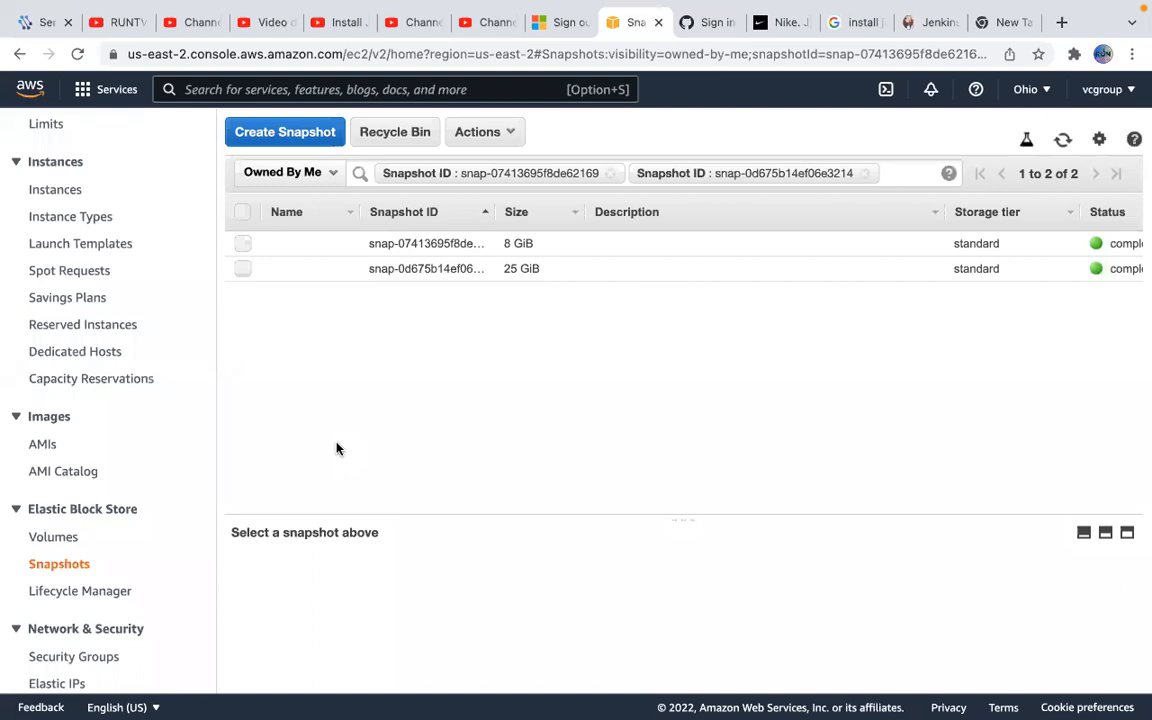
pyautogui.click(352, 52)
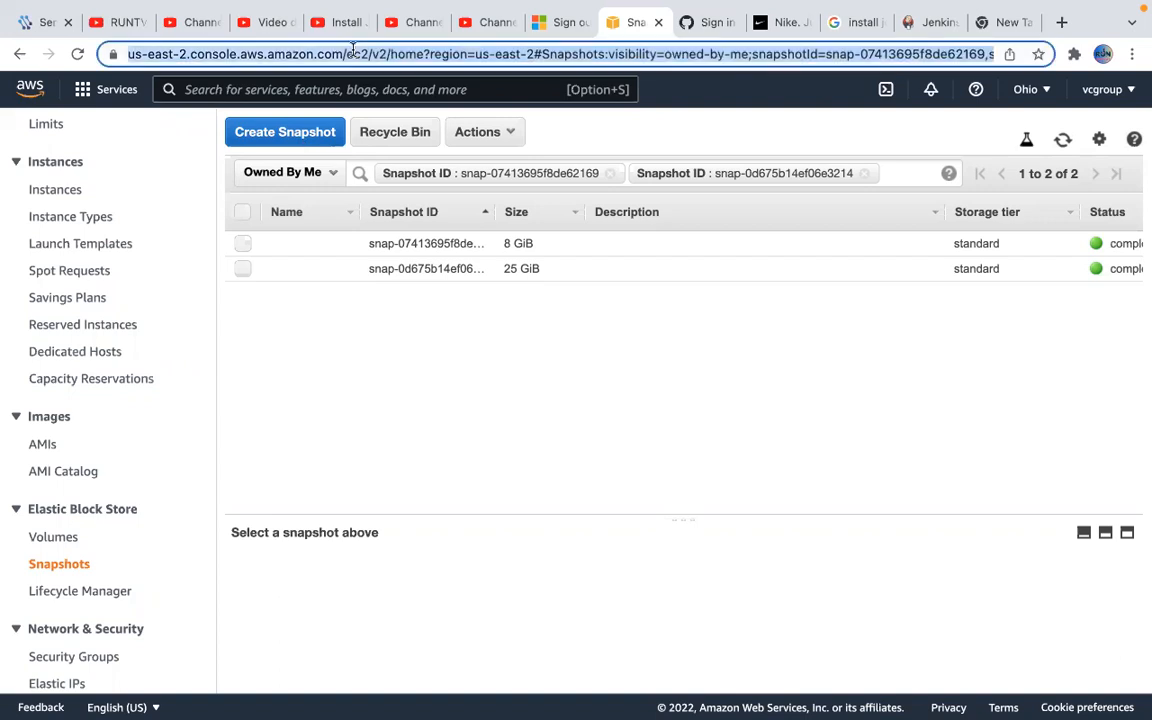
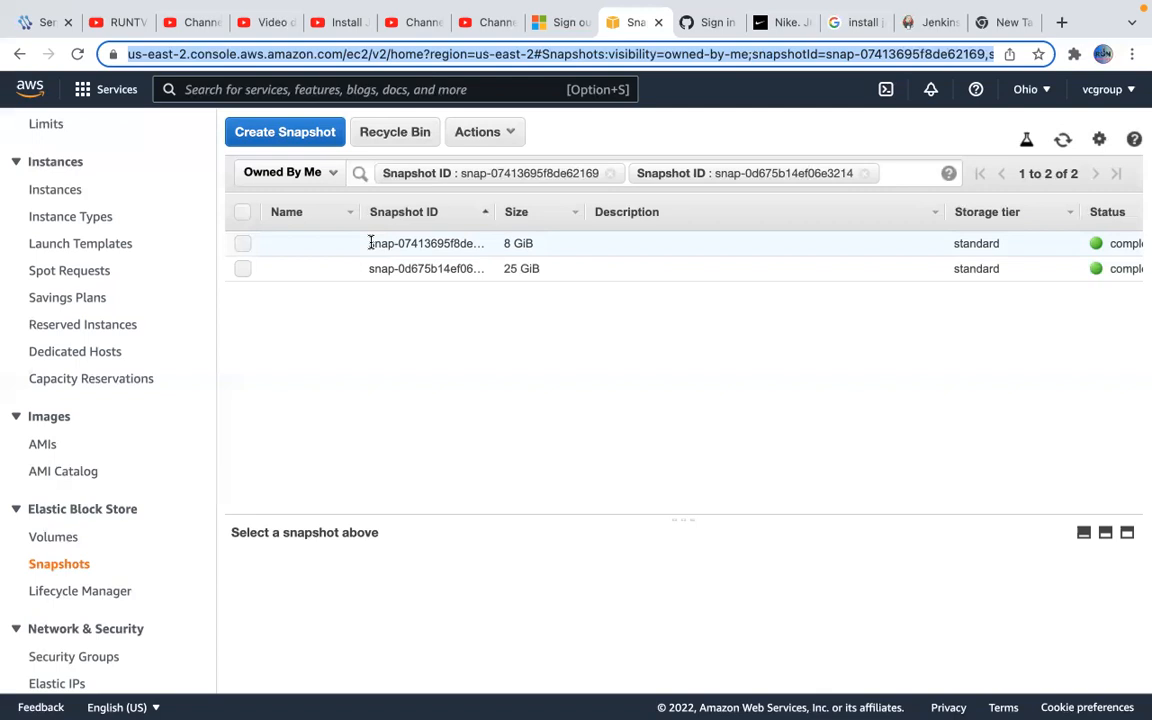
# Select both snapshots and check which actions can be applied to them together
pyautogui.click(243, 212)
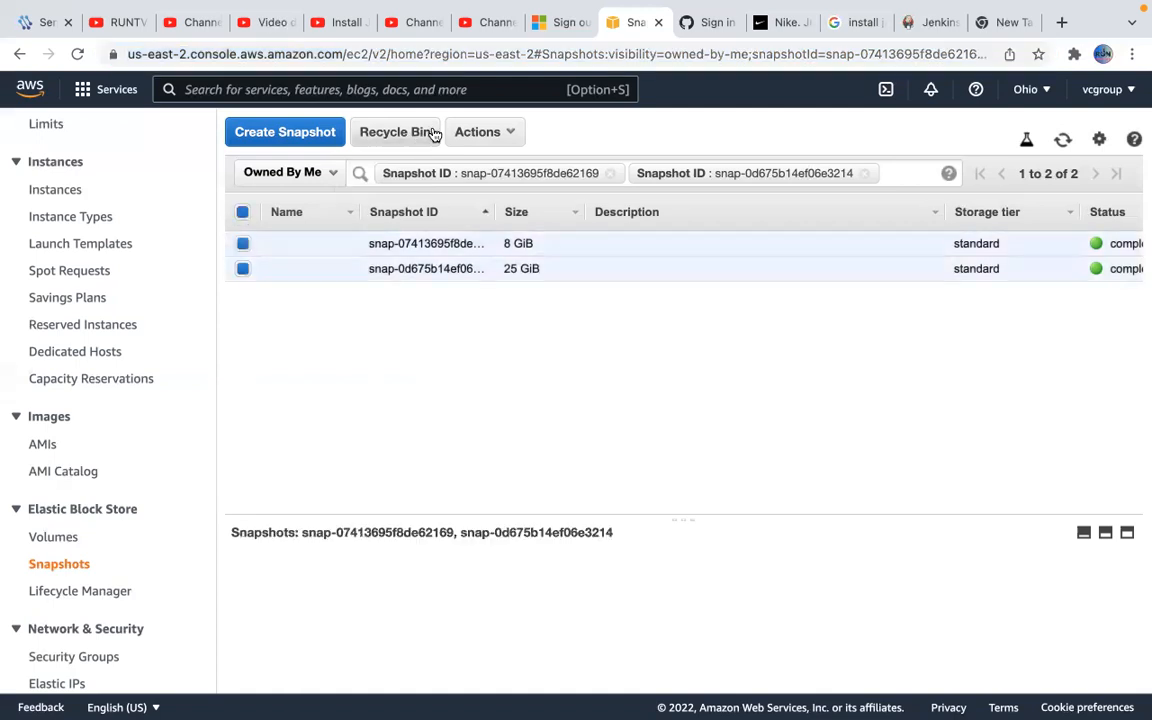
pyautogui.click(488, 133)
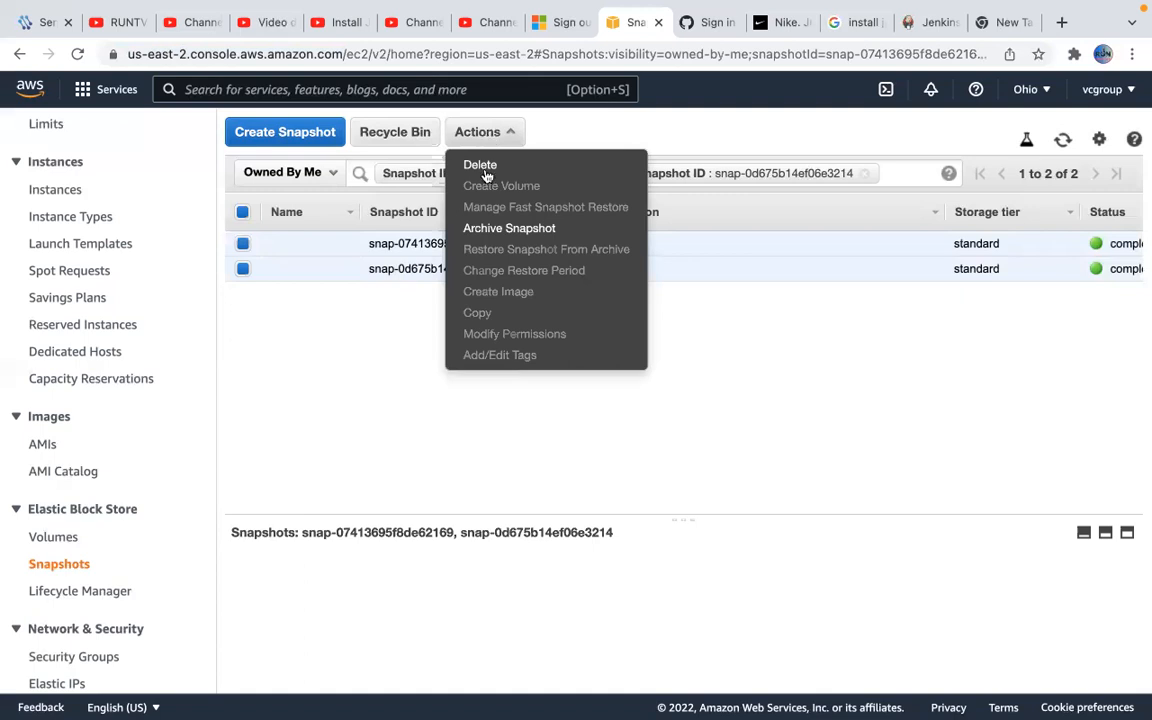
pyautogui.click(398, 357)
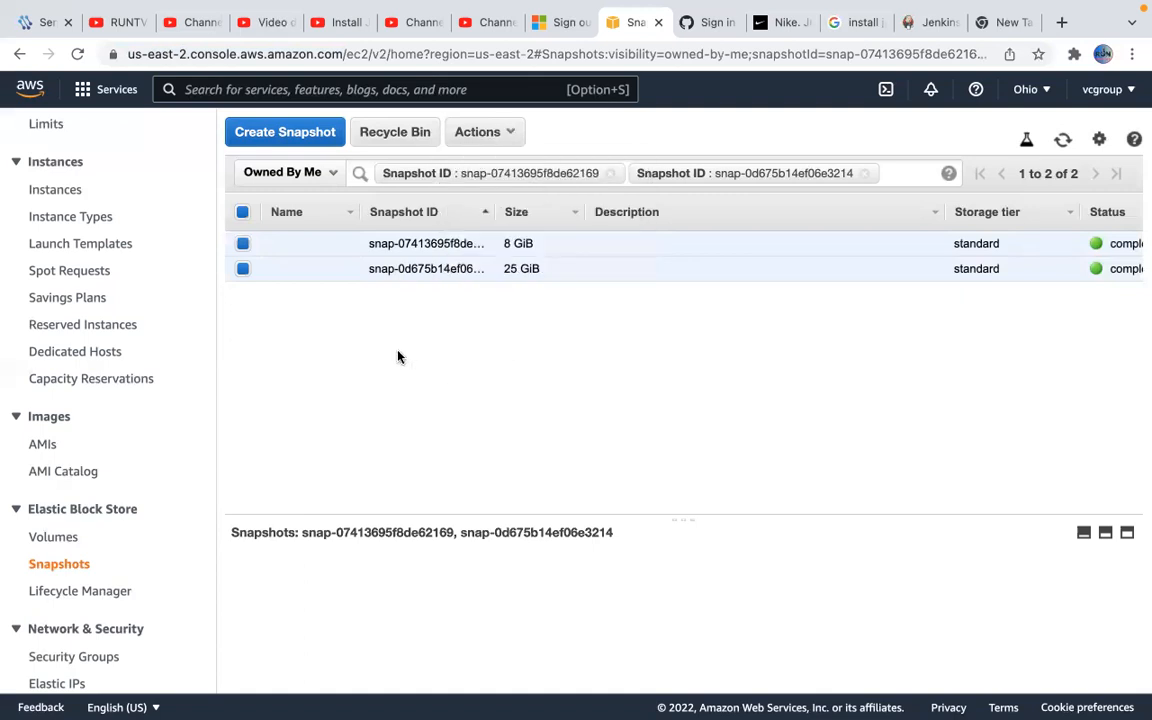
pyautogui.click(507, 139)
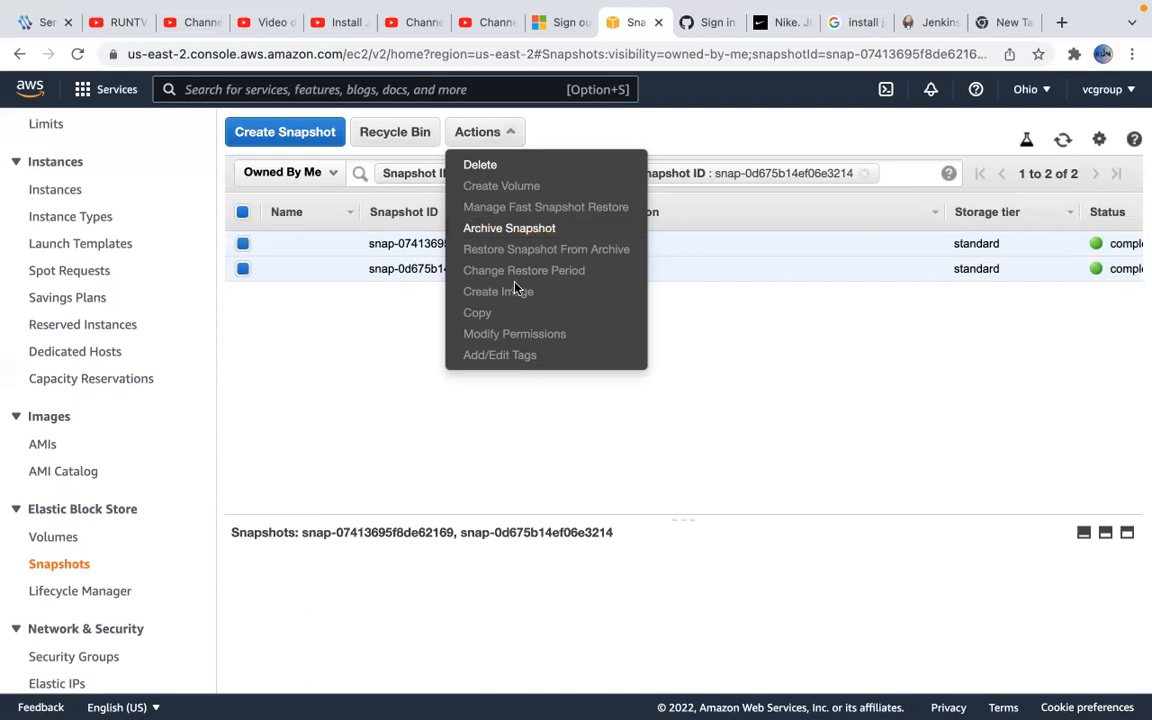
pyautogui.click(310, 372)
# Open the list of owned AMIs and view the EC2 Image Builder landing page before returning to the list
pyautogui.click(48, 452)
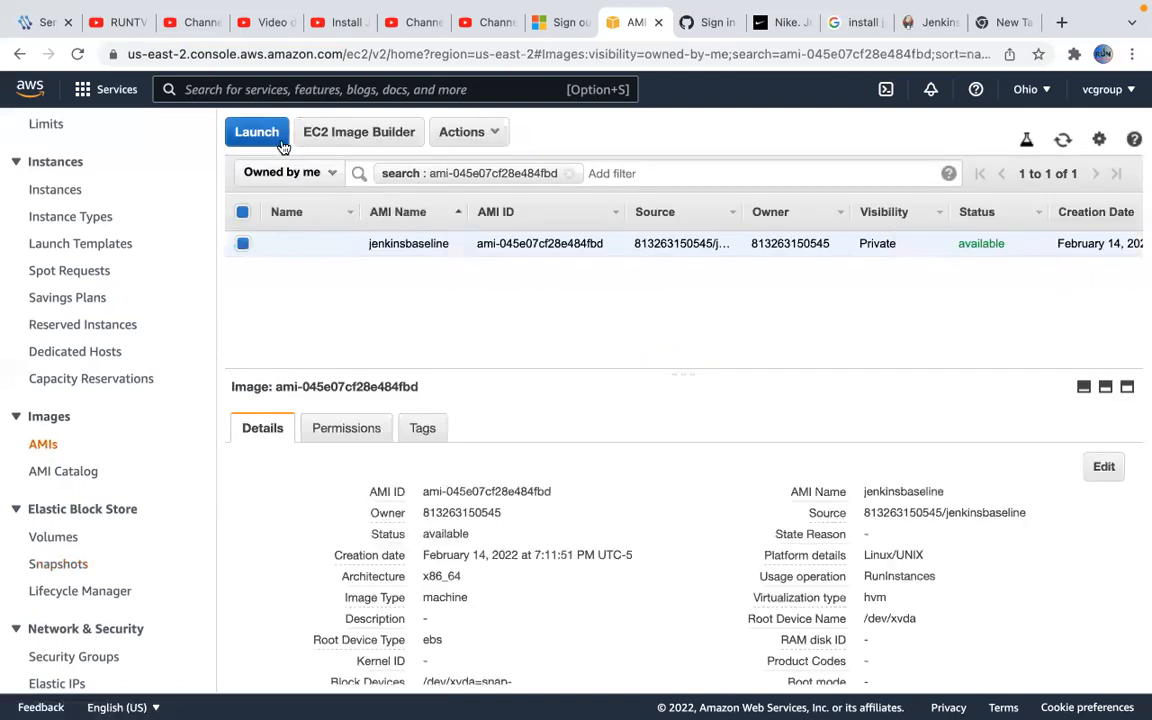
pyautogui.click(242, 244)
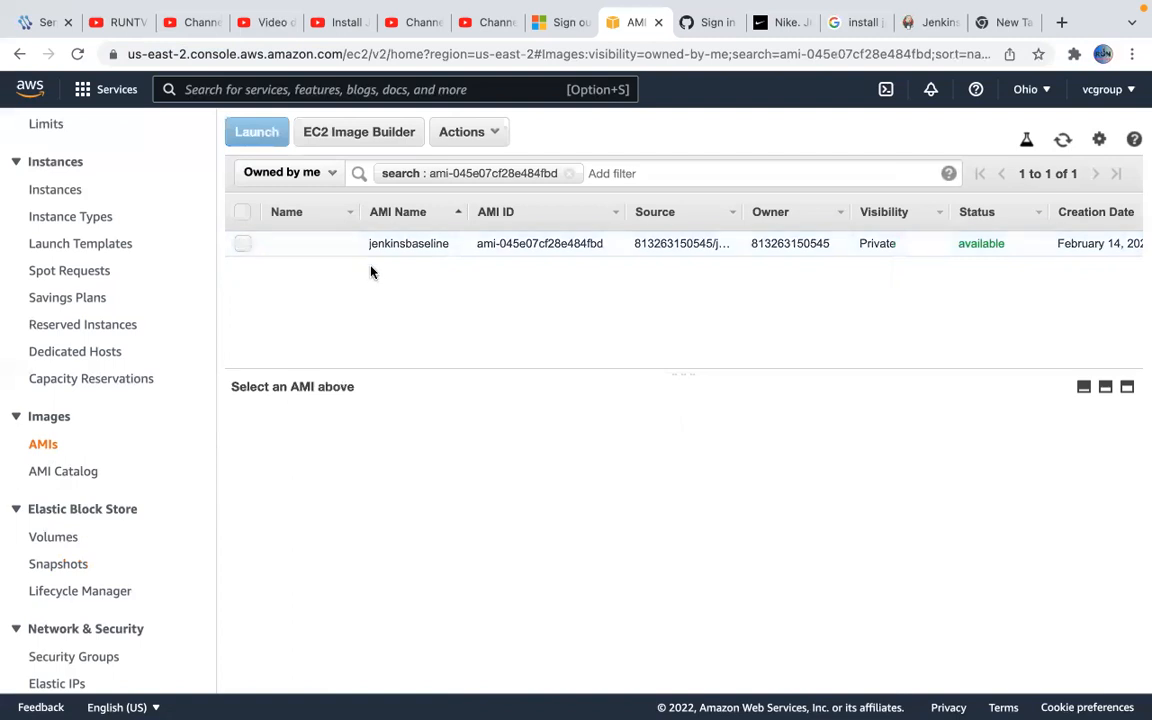
pyautogui.click(408, 142)
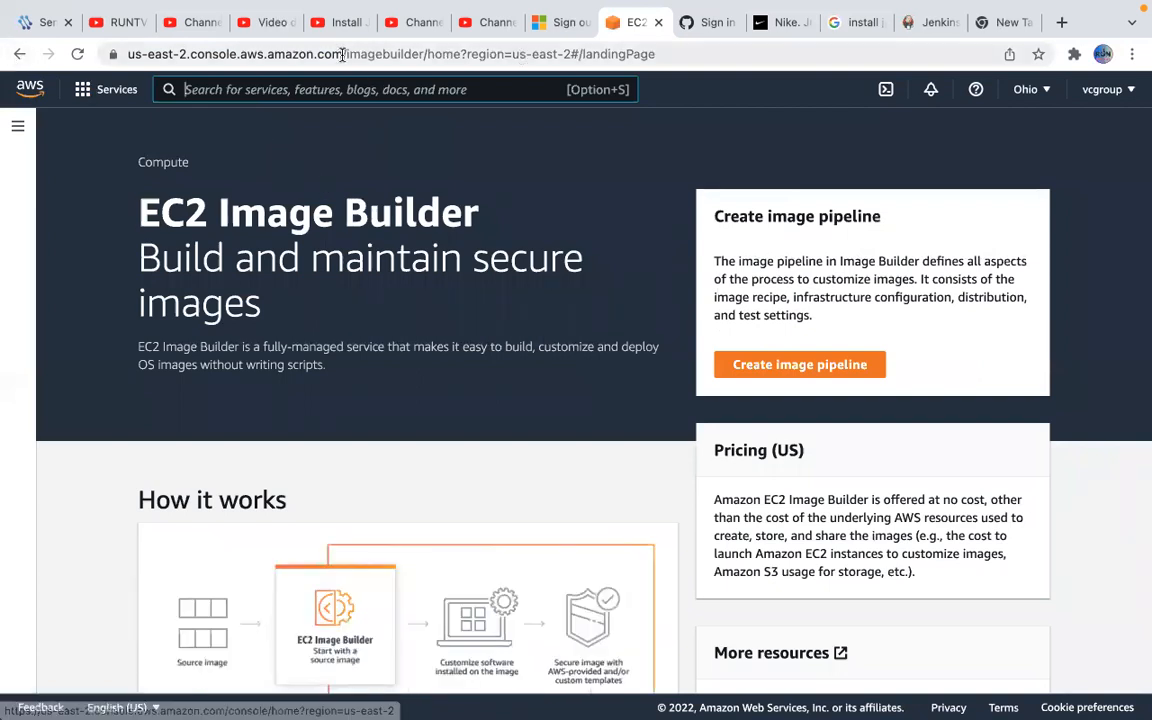
pyautogui.click(18, 53)
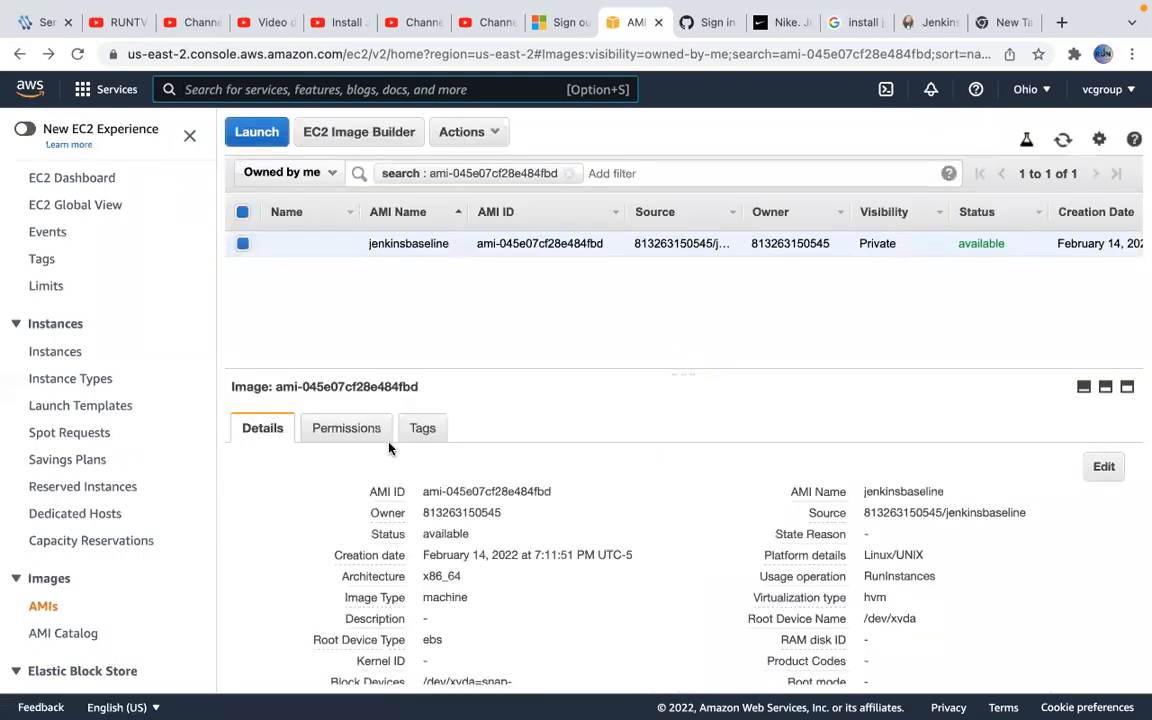
# Deselect the jenkinsbaseline AMI, examine the Register New AMI form with its RAM disk options, and cancel it
pyautogui.click(241, 245)
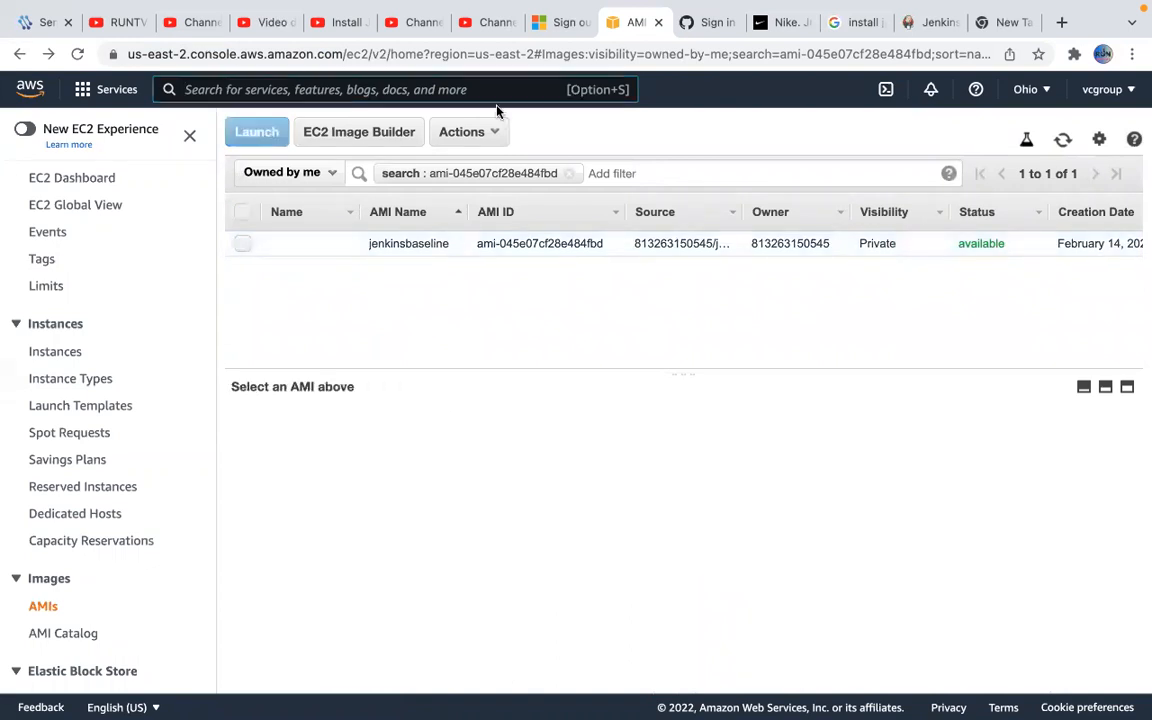
pyautogui.click(485, 132)
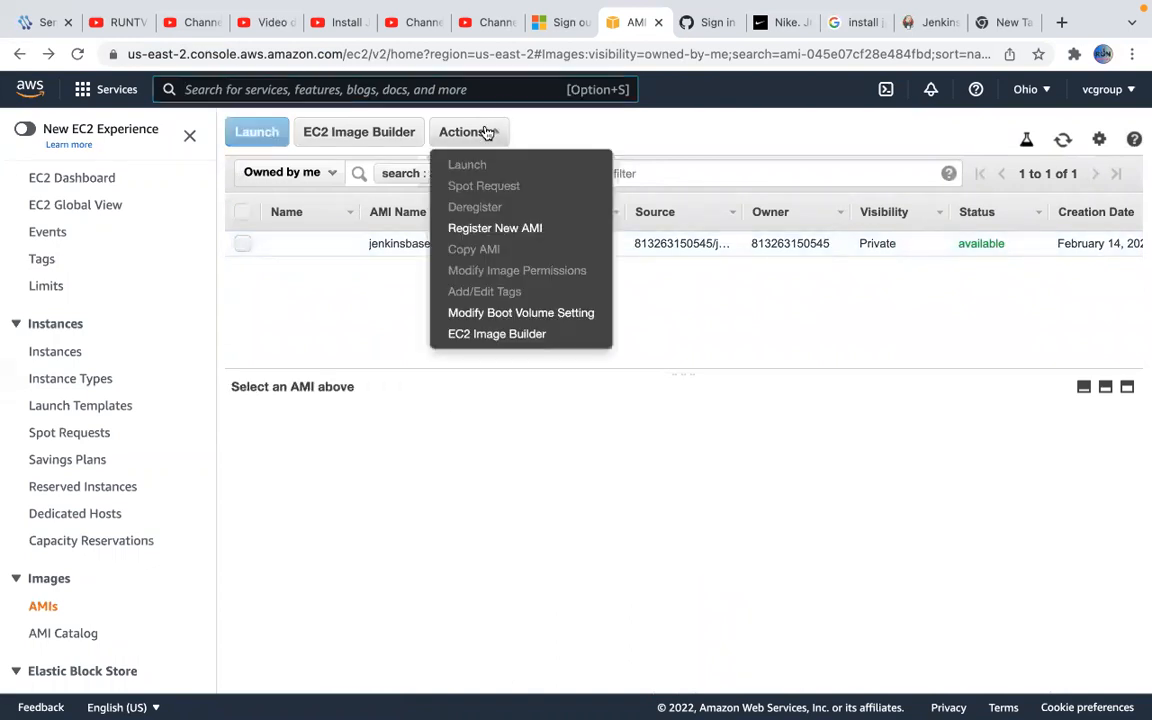
pyautogui.click(516, 230)
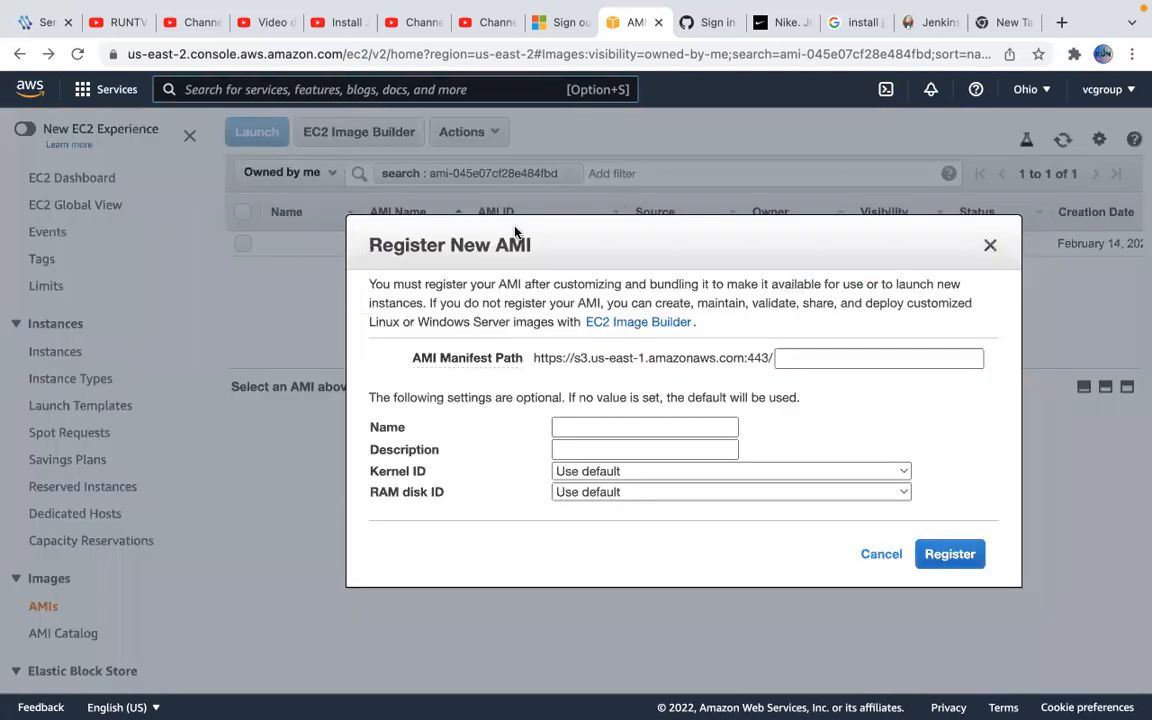
pyautogui.click(741, 494)
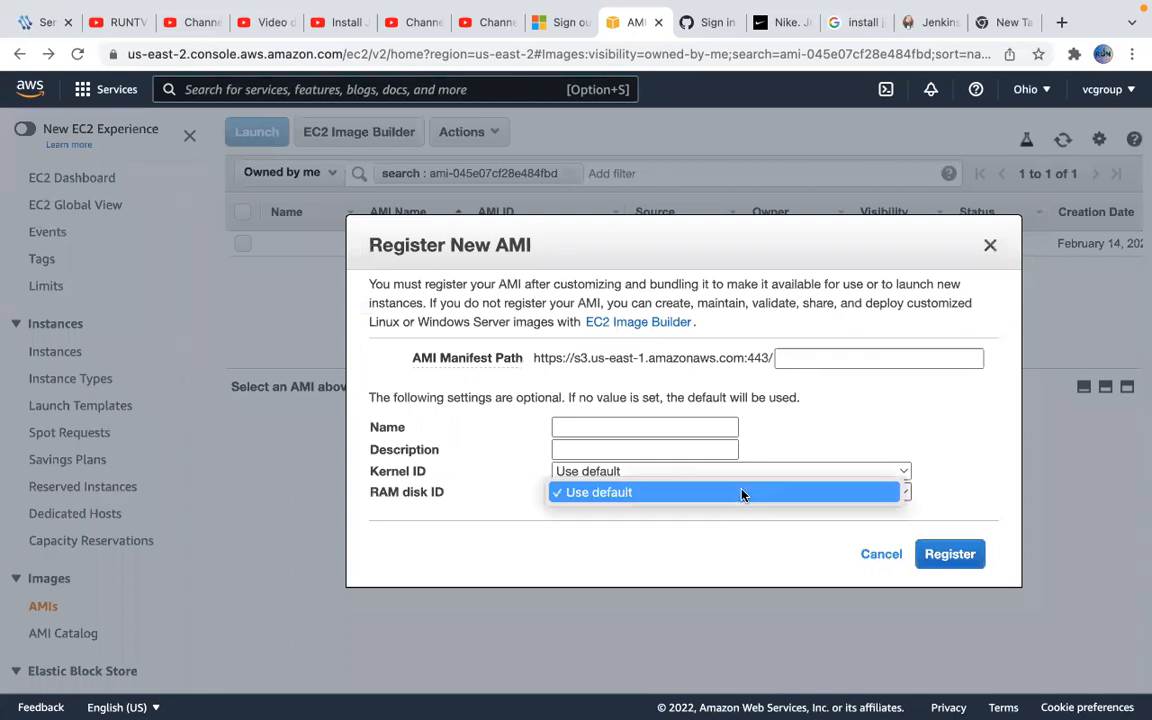
pyautogui.click(878, 557)
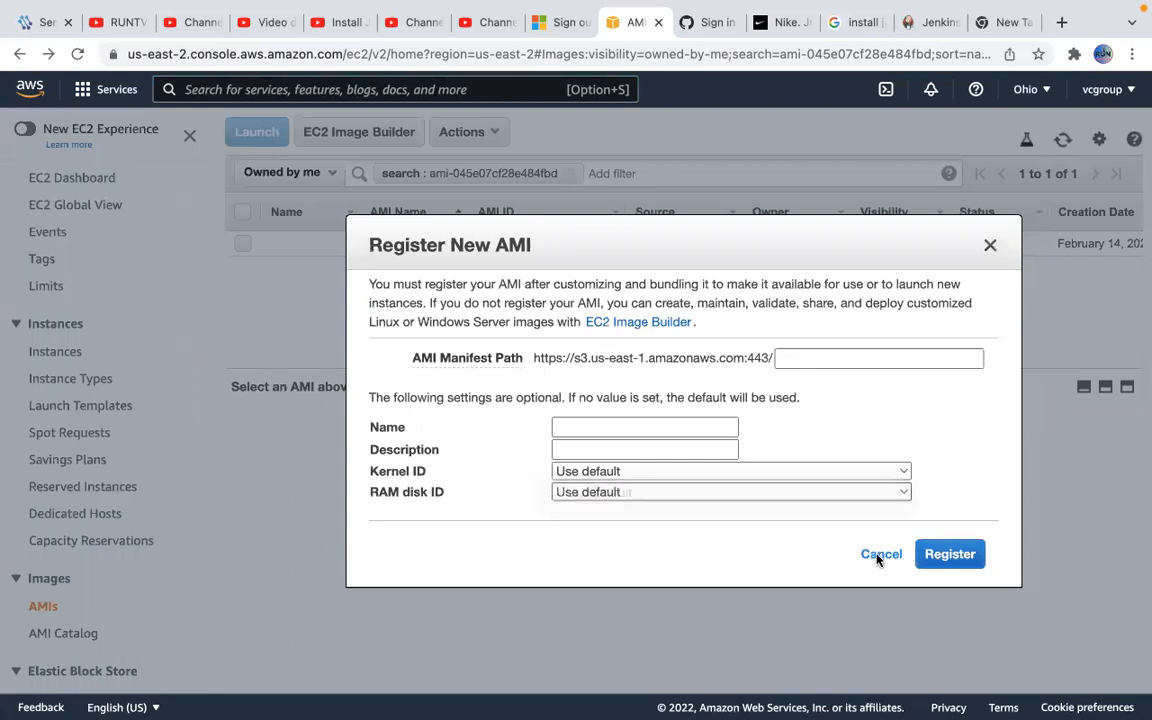
pyautogui.click(878, 557)
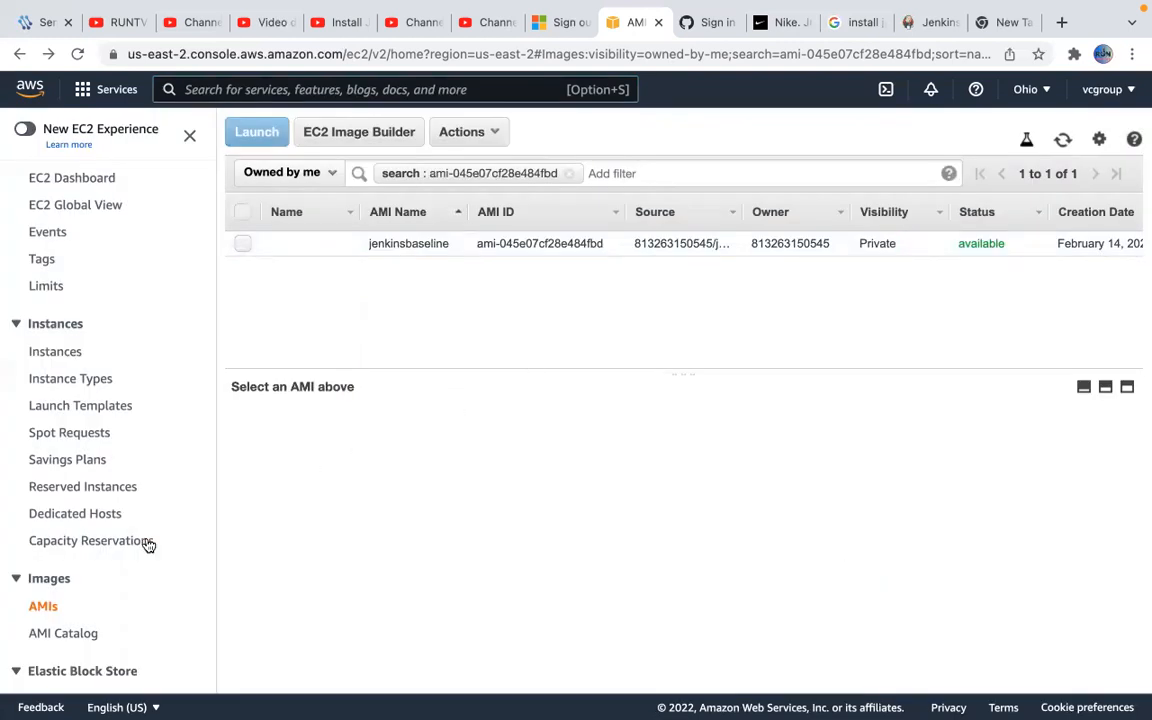
# Return to the snapshots list and start creating an image from the 8 GiB snapshot
pyautogui.scroll(-2, 148, 543)
pyautogui.scroll(-2, 141, 589)
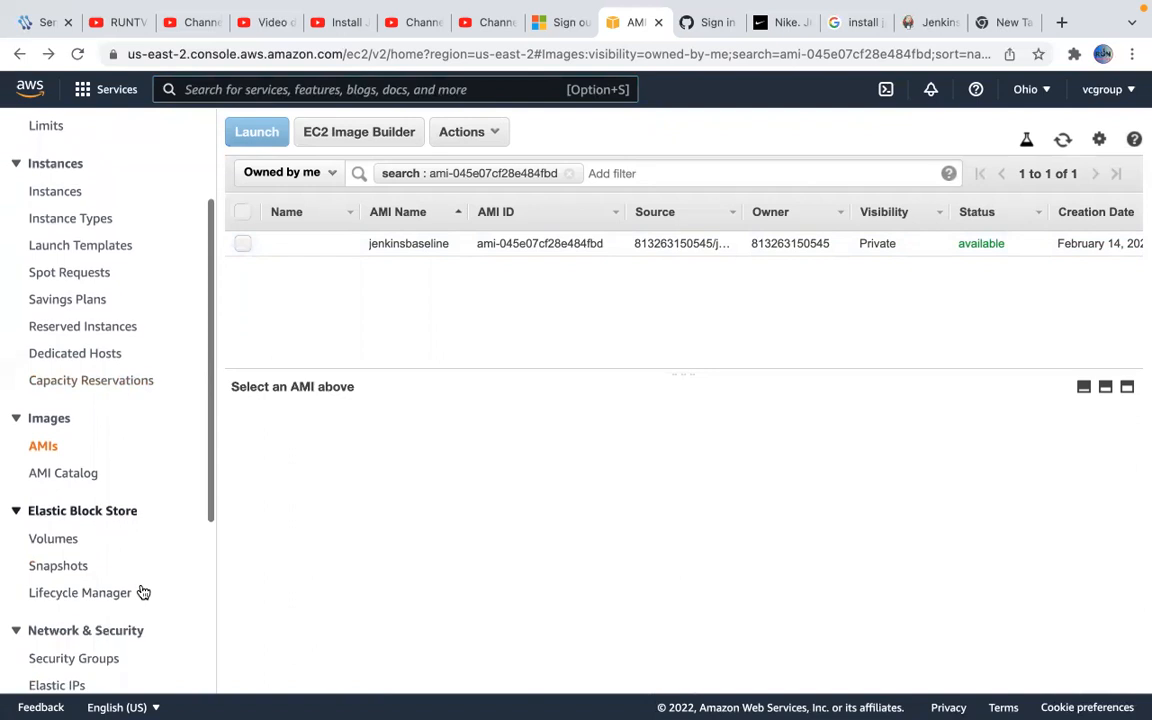
pyautogui.click(71, 567)
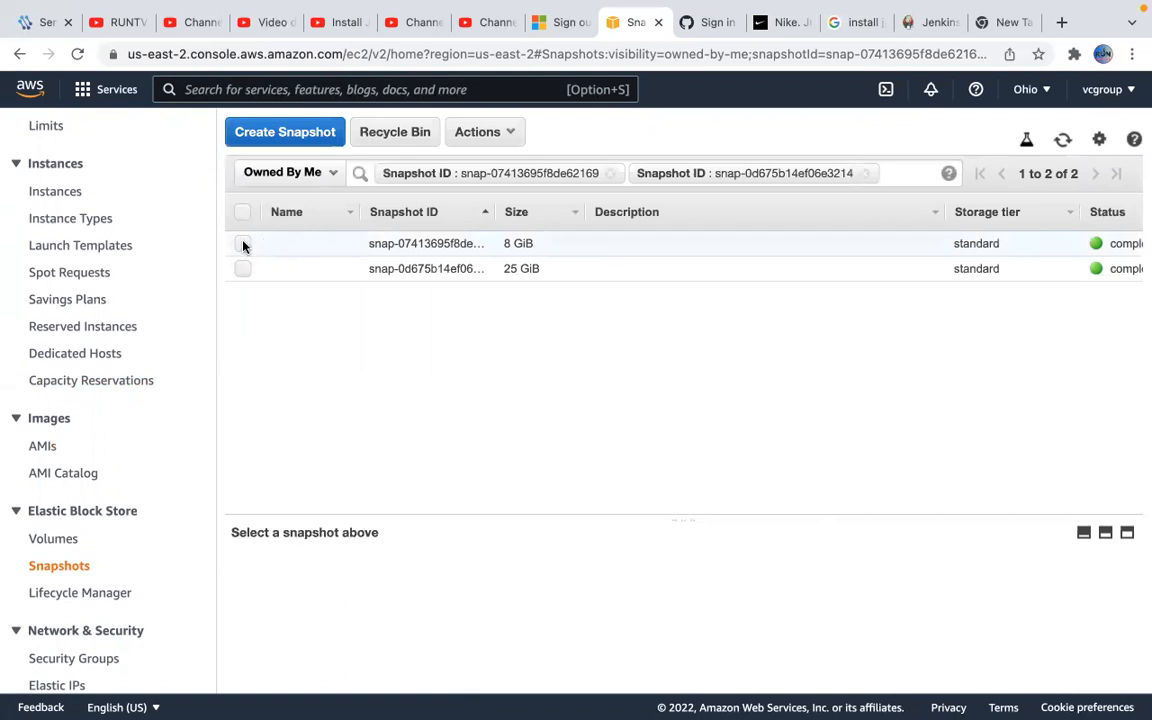
pyautogui.click(243, 244)
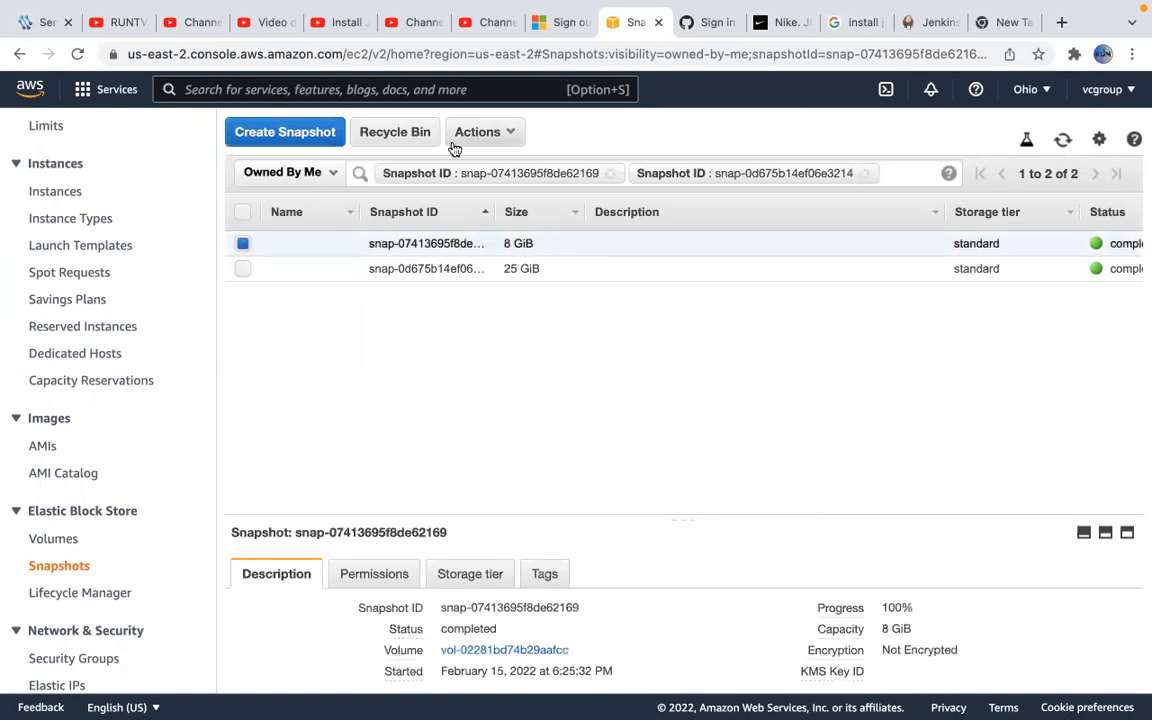
pyautogui.click(487, 139)
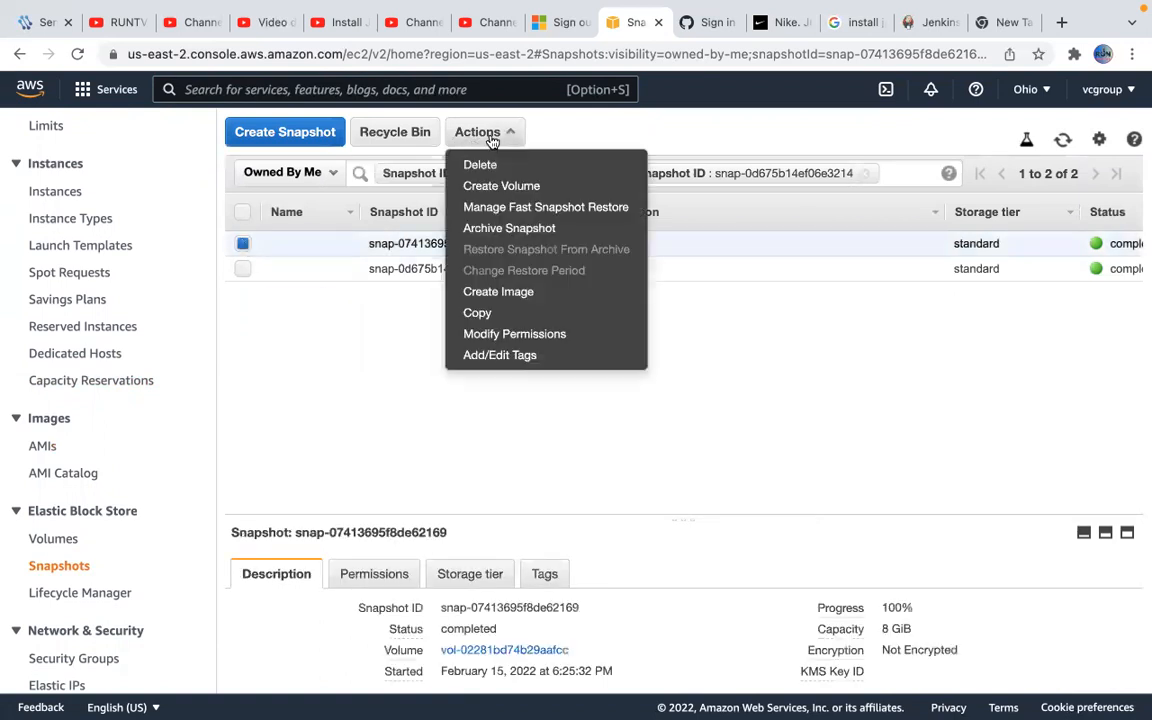
pyautogui.click(517, 292)
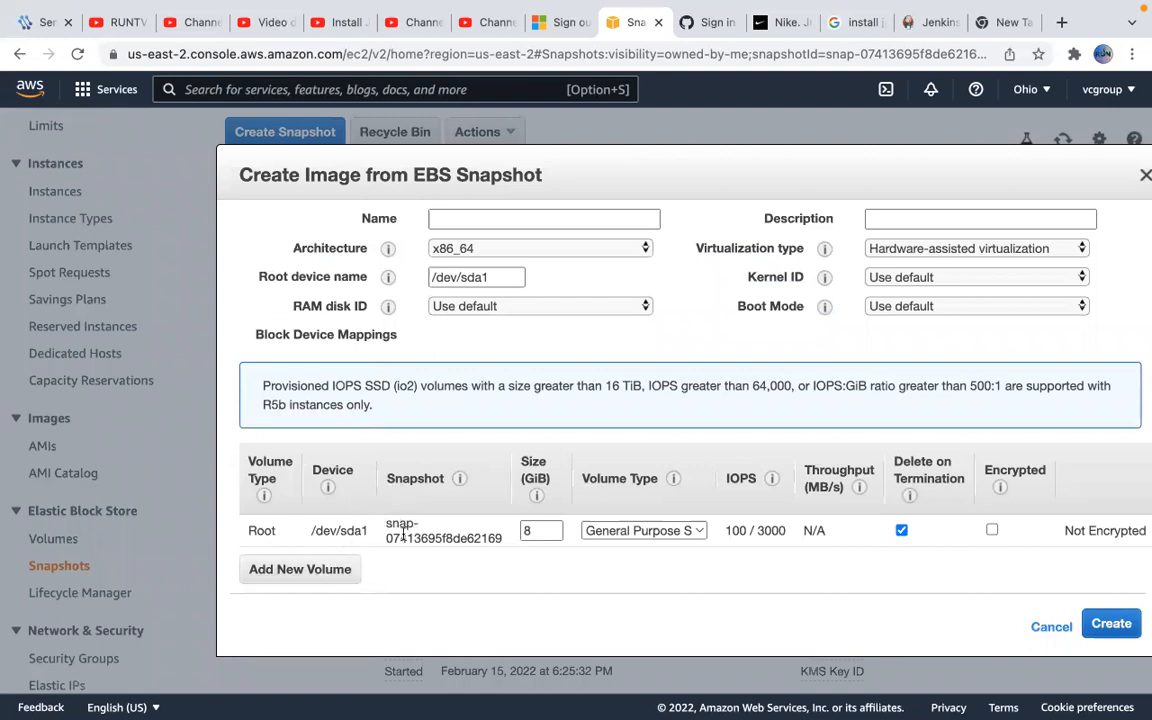
# Add an EBS volume on /dev/sdb to the image and assign it the listed snapshot starting with snap-0267ca17
pyautogui.click(311, 570)
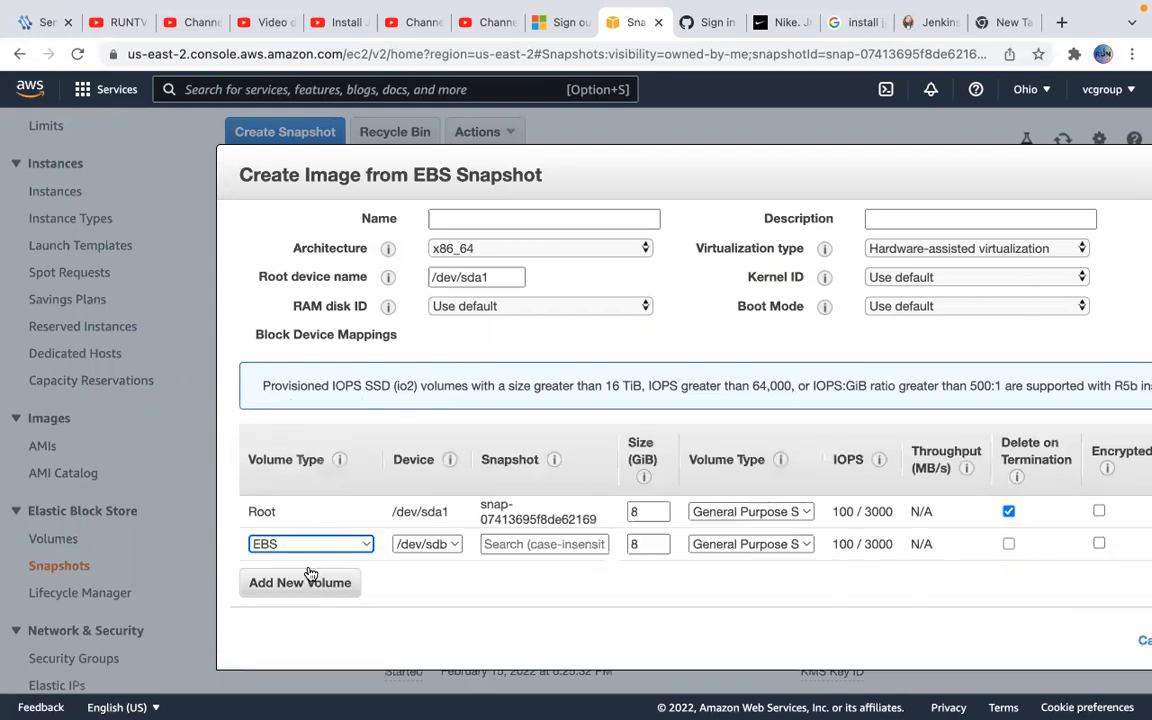
pyautogui.click(366, 546)
pyautogui.scroll(-5, 352, 628)
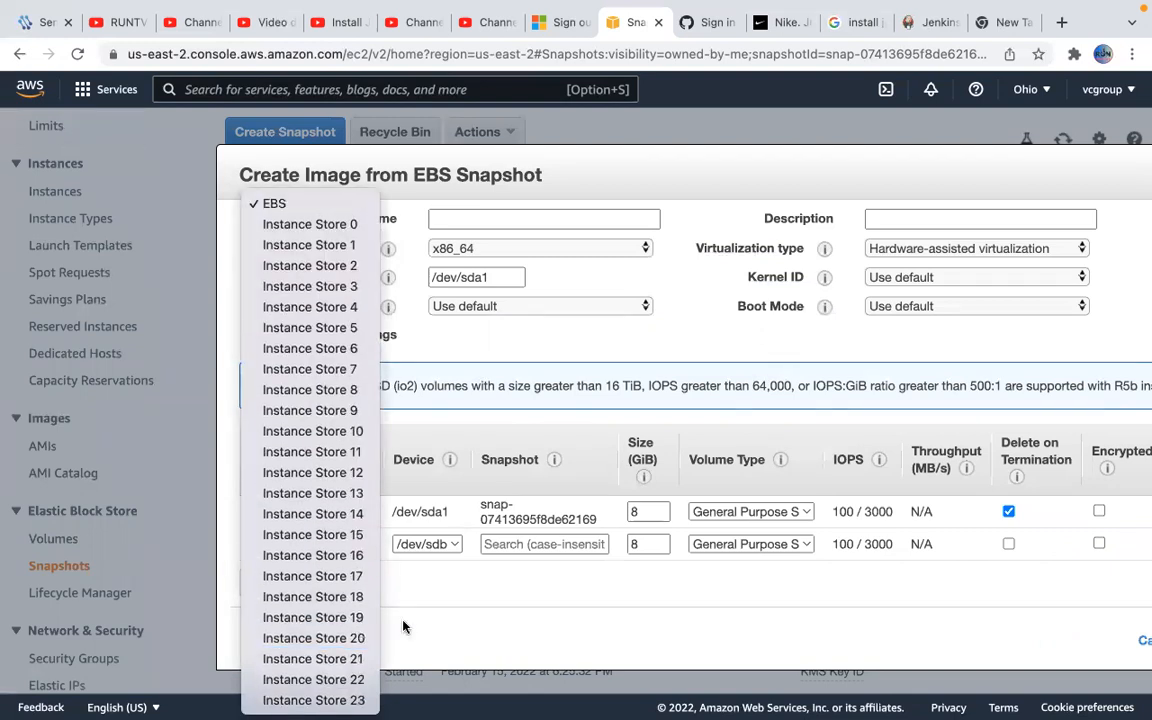
pyautogui.click(506, 562)
pyautogui.click(524, 543)
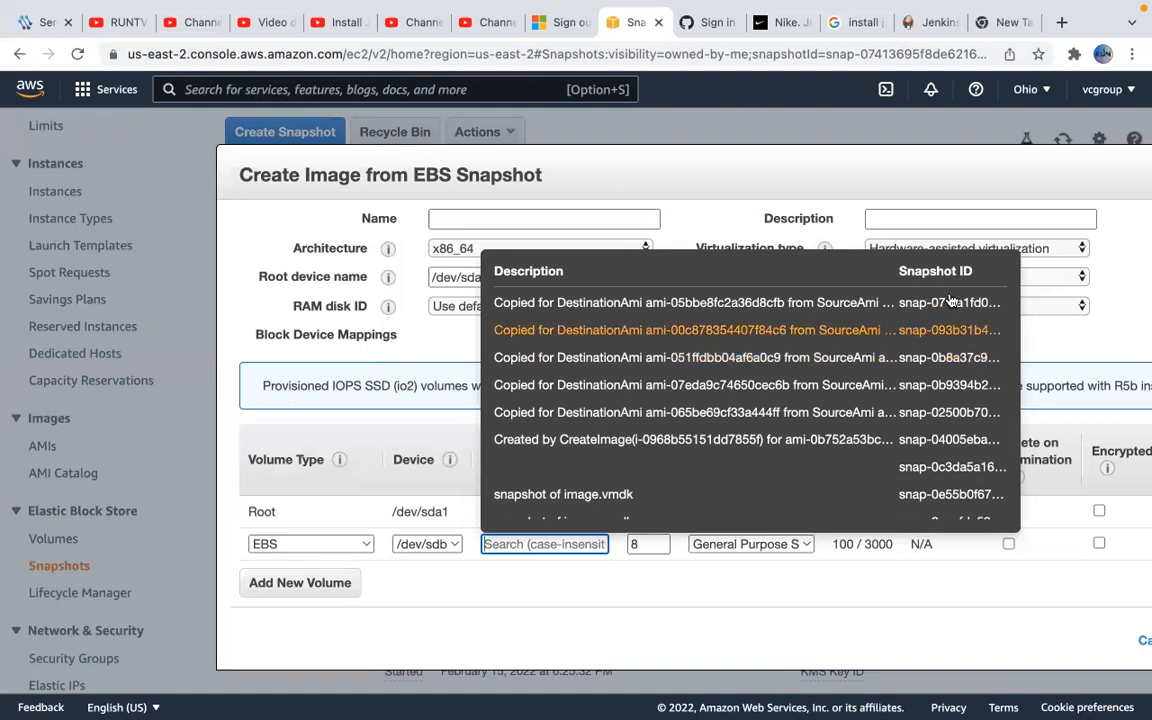
pyautogui.scroll(-5, 943, 418)
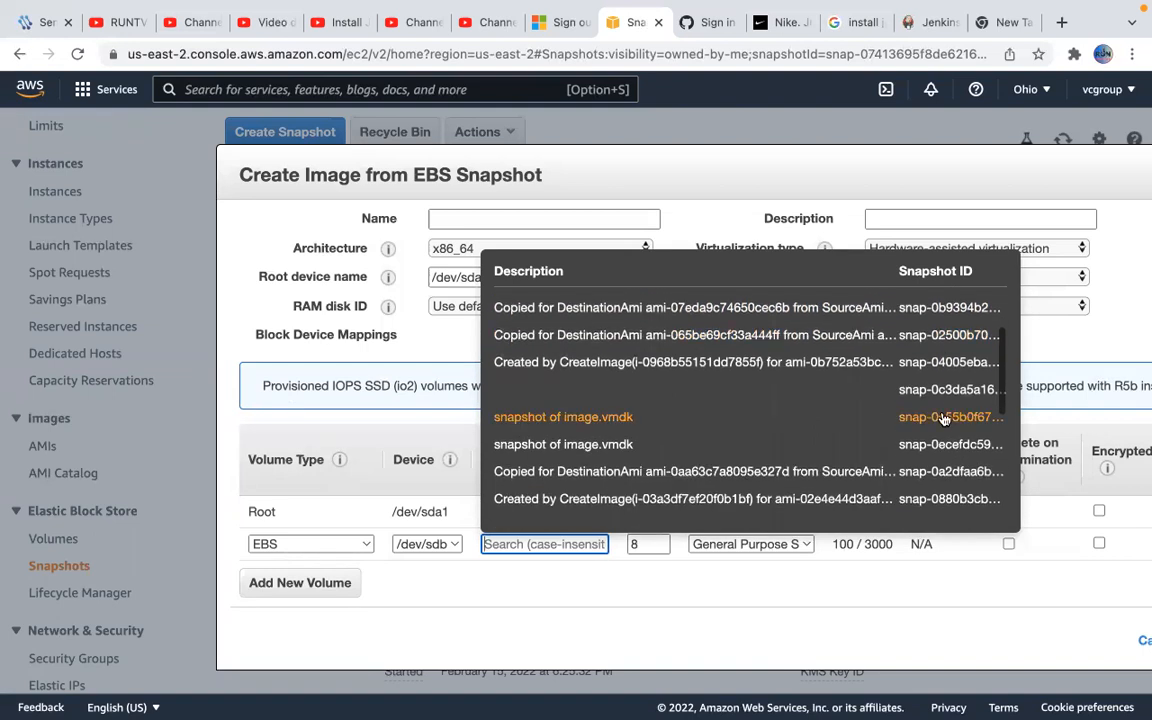
pyautogui.scroll(-3, 943, 418)
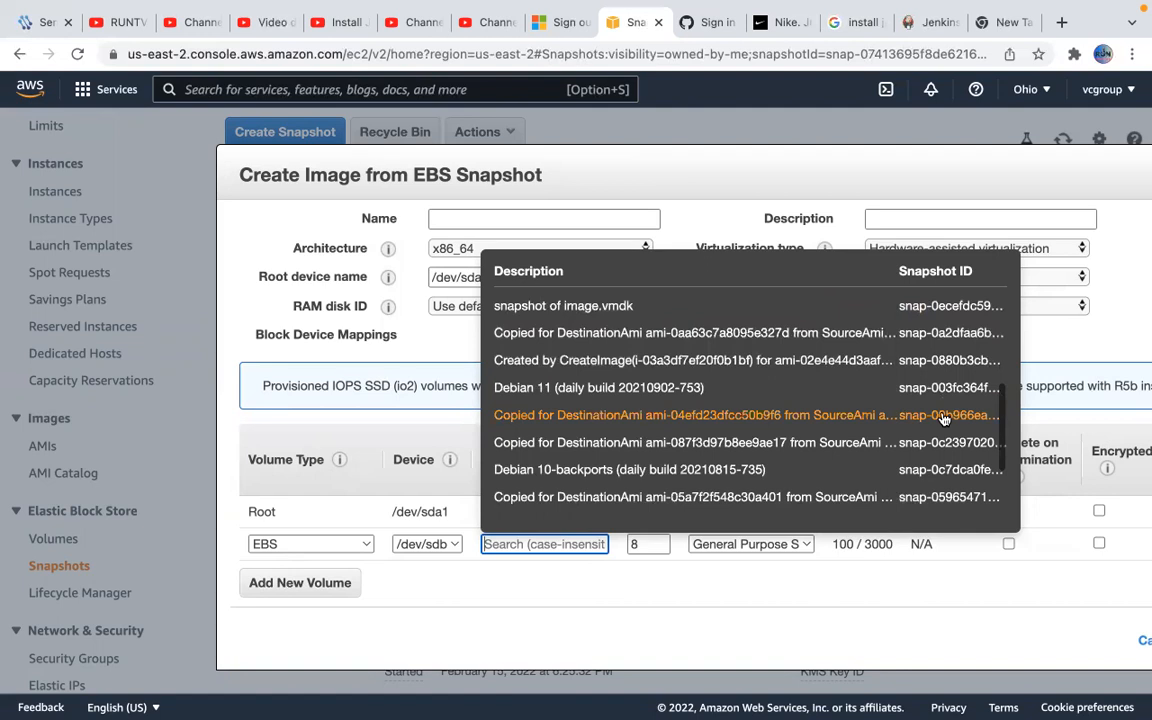
pyautogui.scroll(-4, 943, 418)
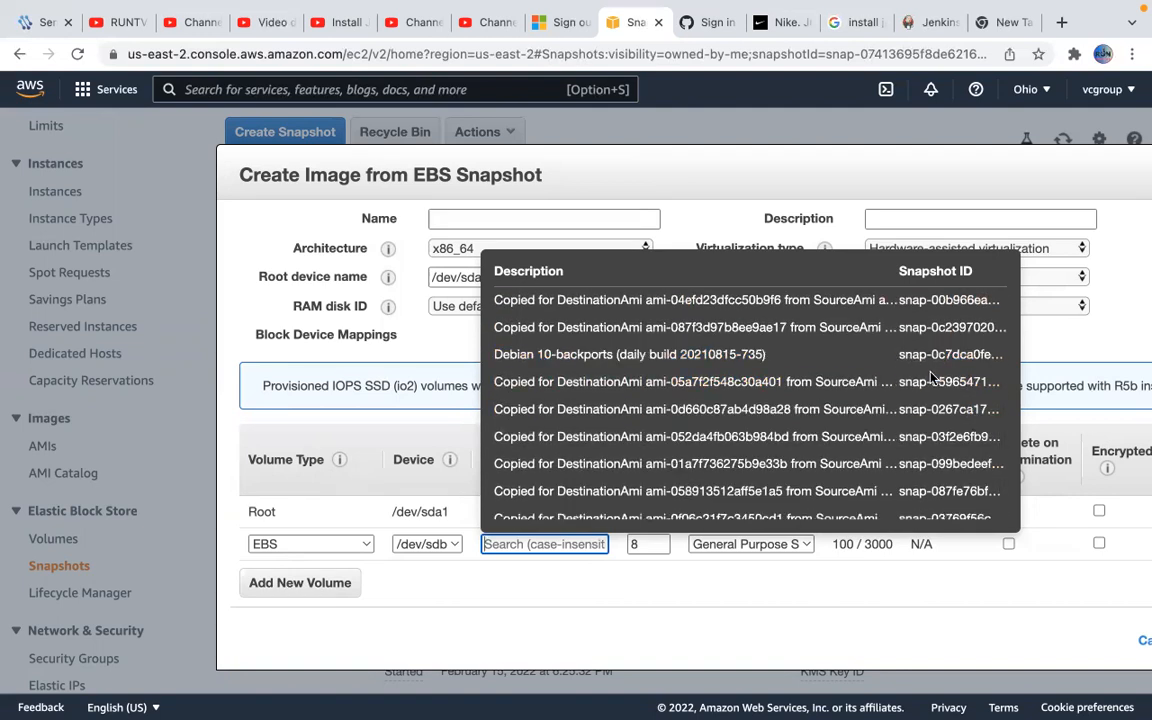
pyautogui.click(951, 412)
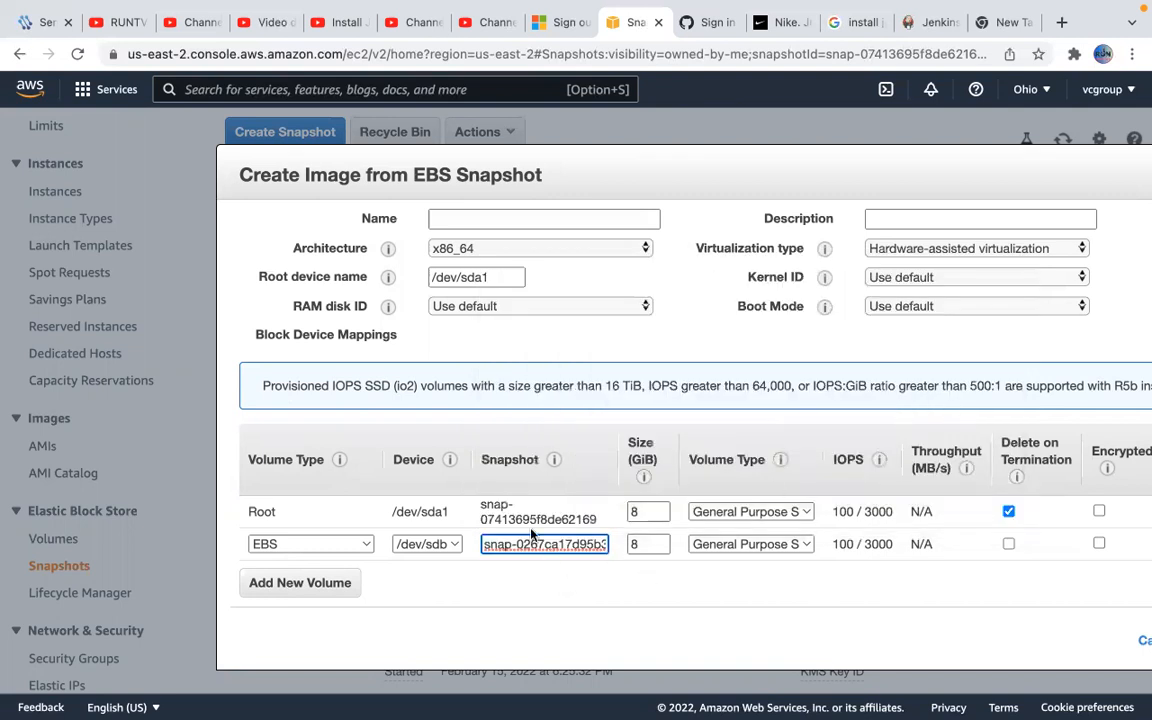
# Set the added EBS volume's size to 25 GiB
pyautogui.moveTo(481, 504); pyautogui.dragTo(550, 553)
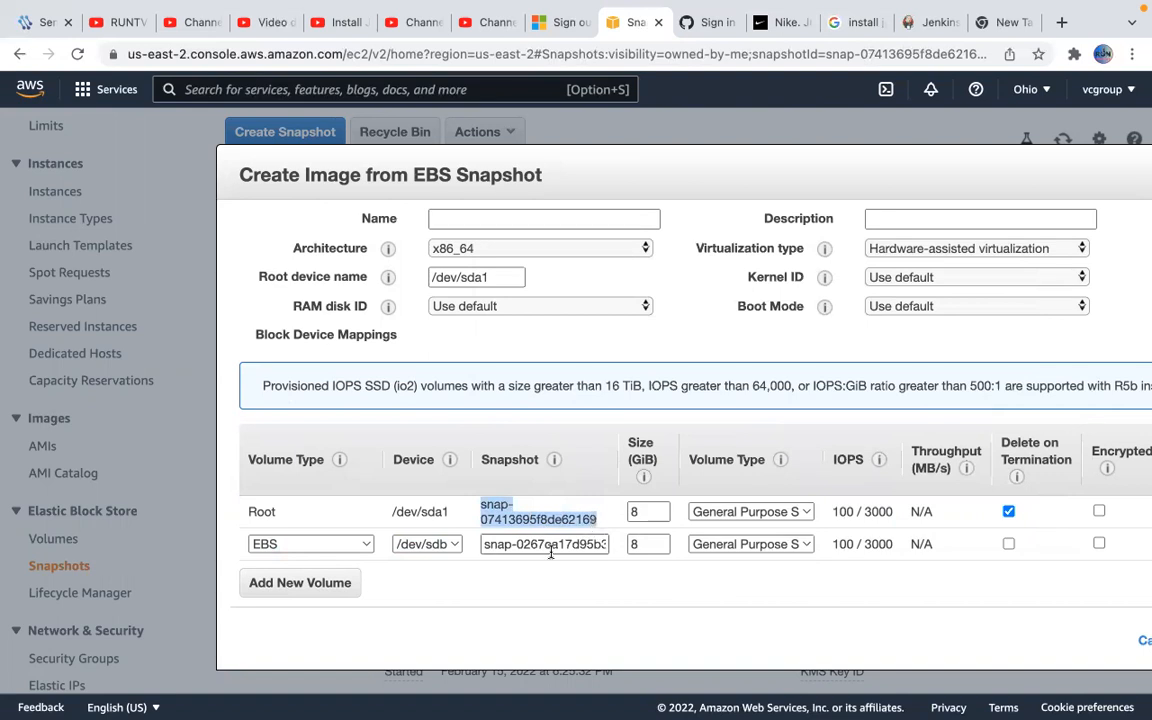
pyautogui.click(646, 541)
pyautogui.press('BackSpace')
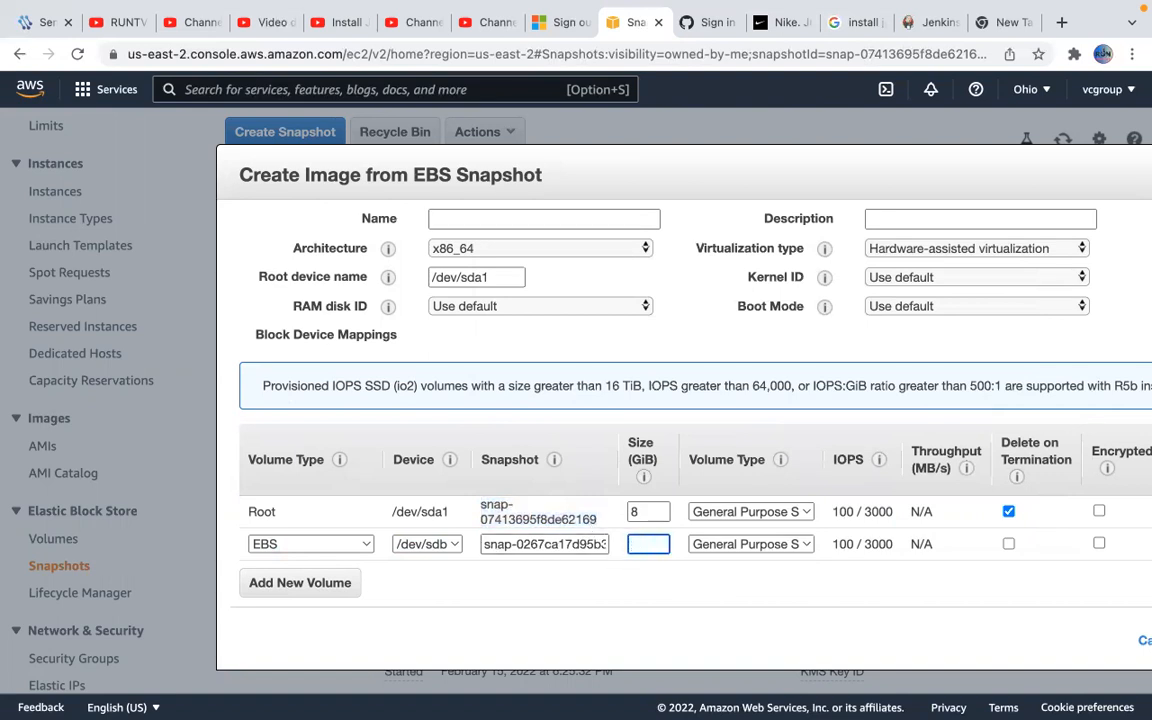
pyautogui.write('25')
pyautogui.press('BackSpace')
pyautogui.press('BackSpace')
pyautogui.click(646, 544)
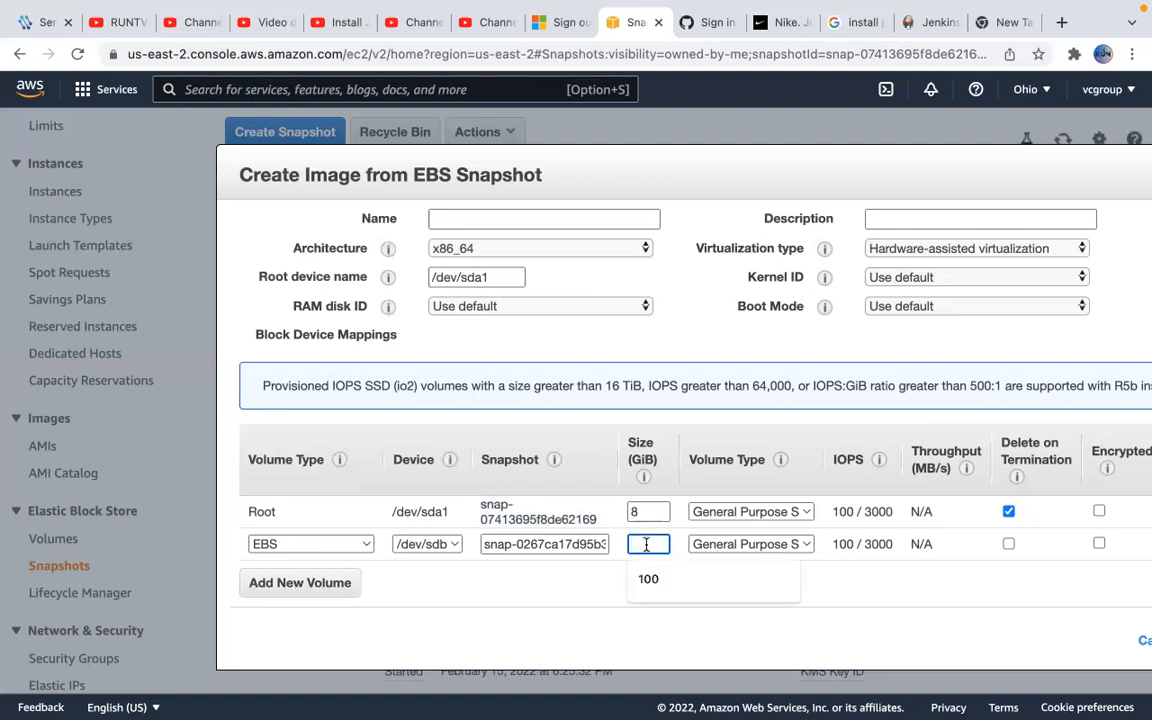
pyautogui.write('25')
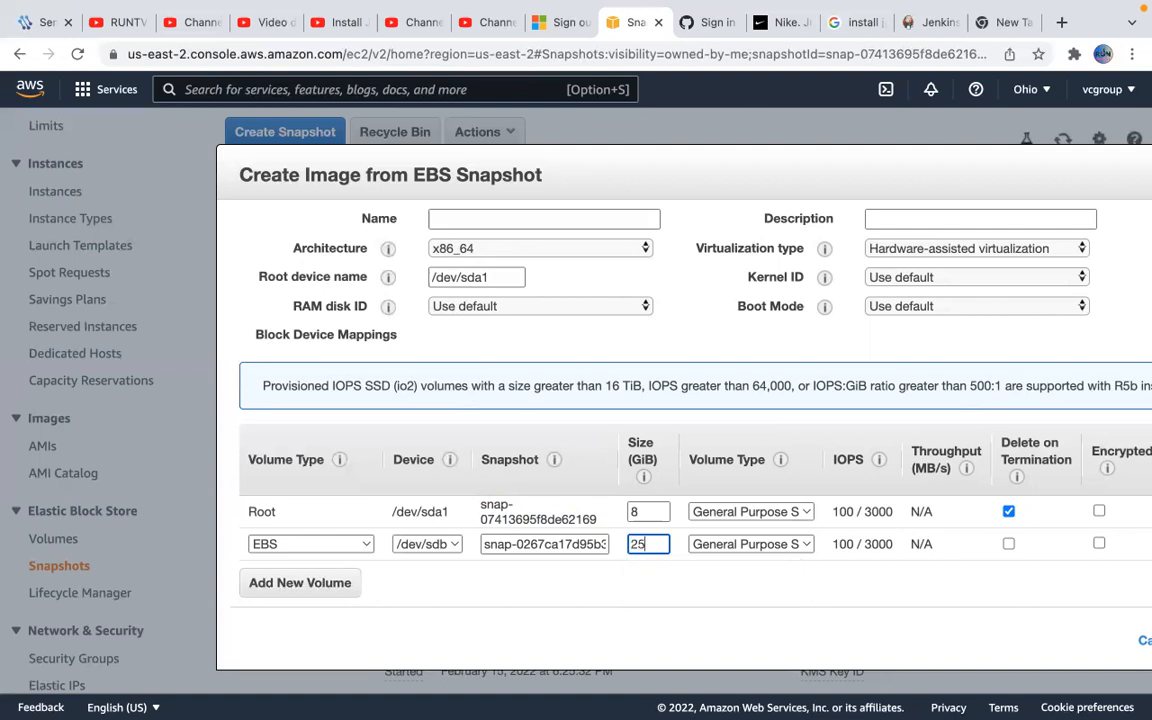
# Name the image backamisnapshot, with Delete on Termination enabled for the added volume, and try to create it
pyautogui.click(638, 594)
pyautogui.click(511, 217)
pyautogui.write('backamisnapshot')
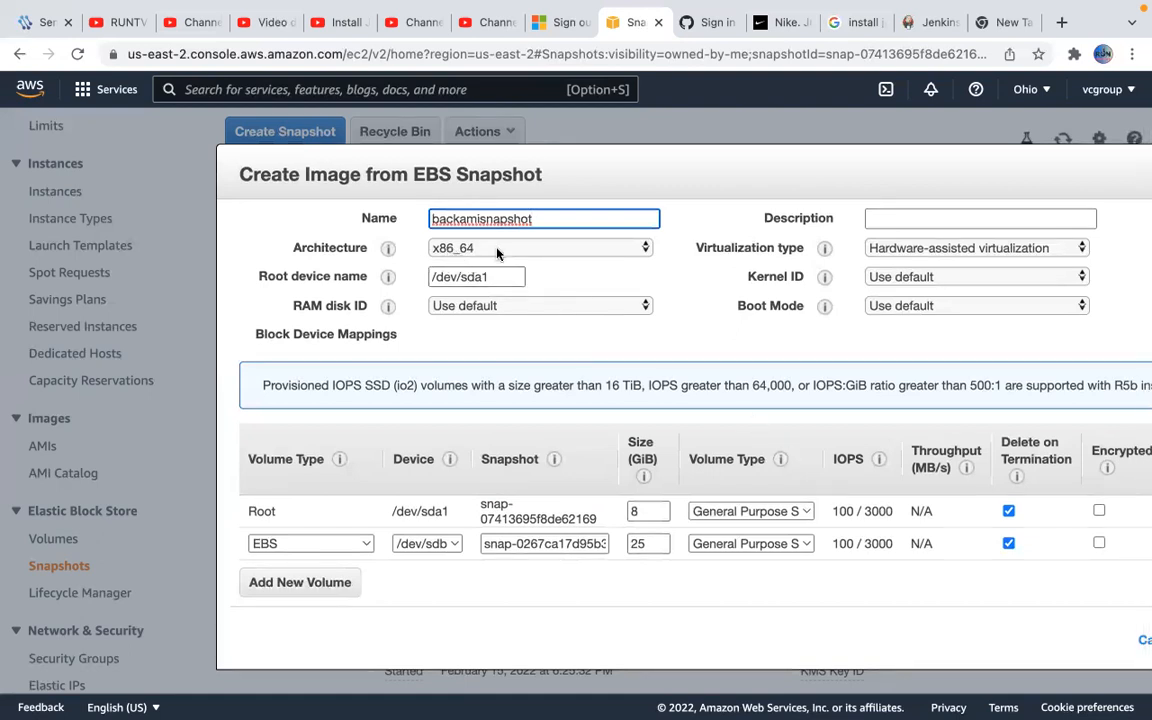
pyautogui.hscroll(1, 870, 550)
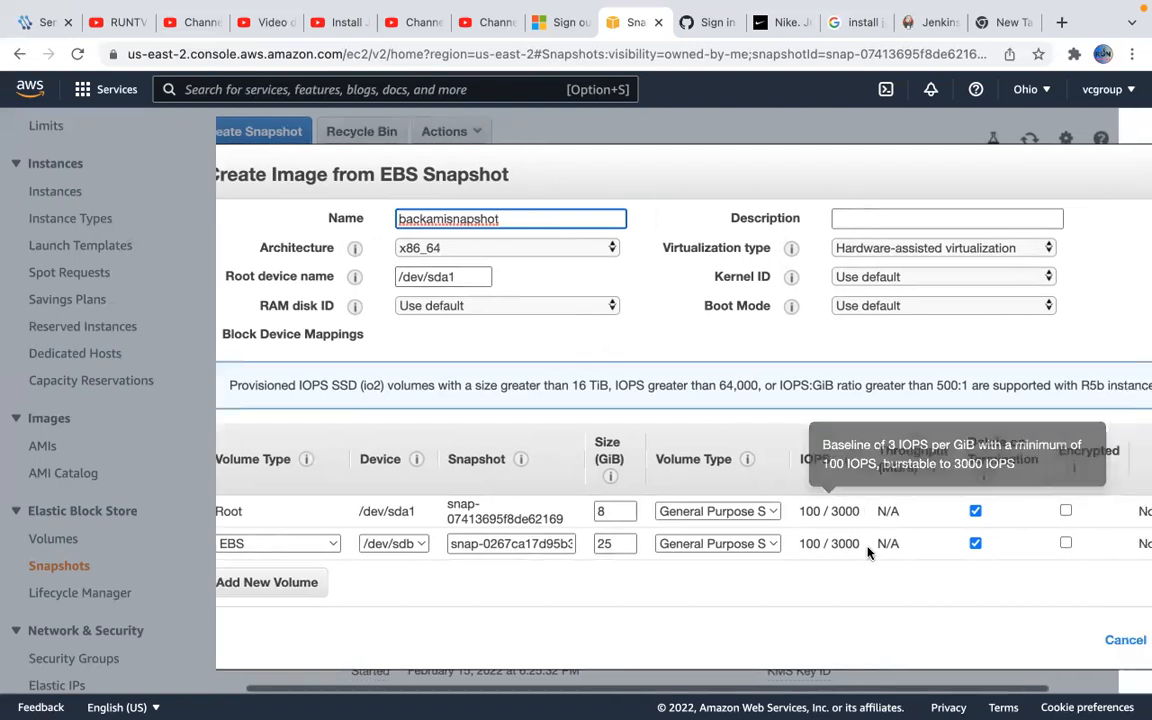
pyautogui.hscroll(3, 890, 565)
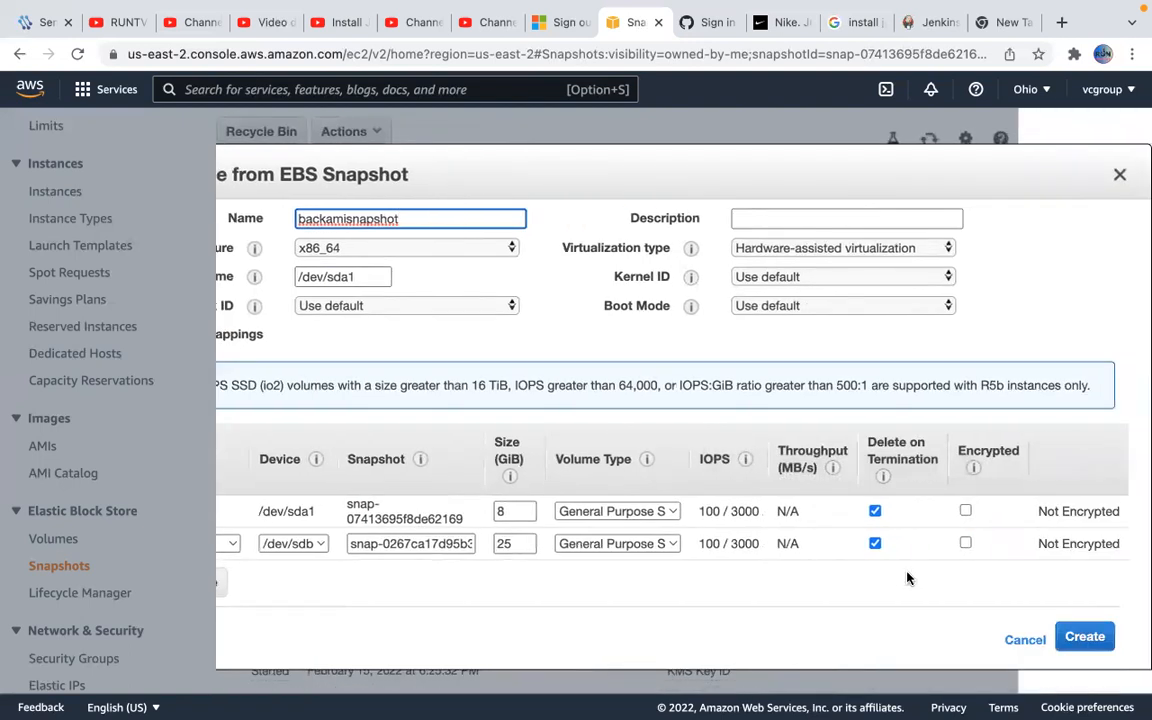
pyautogui.click(1090, 638)
# Examine the image creation error against the block device mappings, and cancel the image form
pyautogui.hscroll(-3, 871, 645)
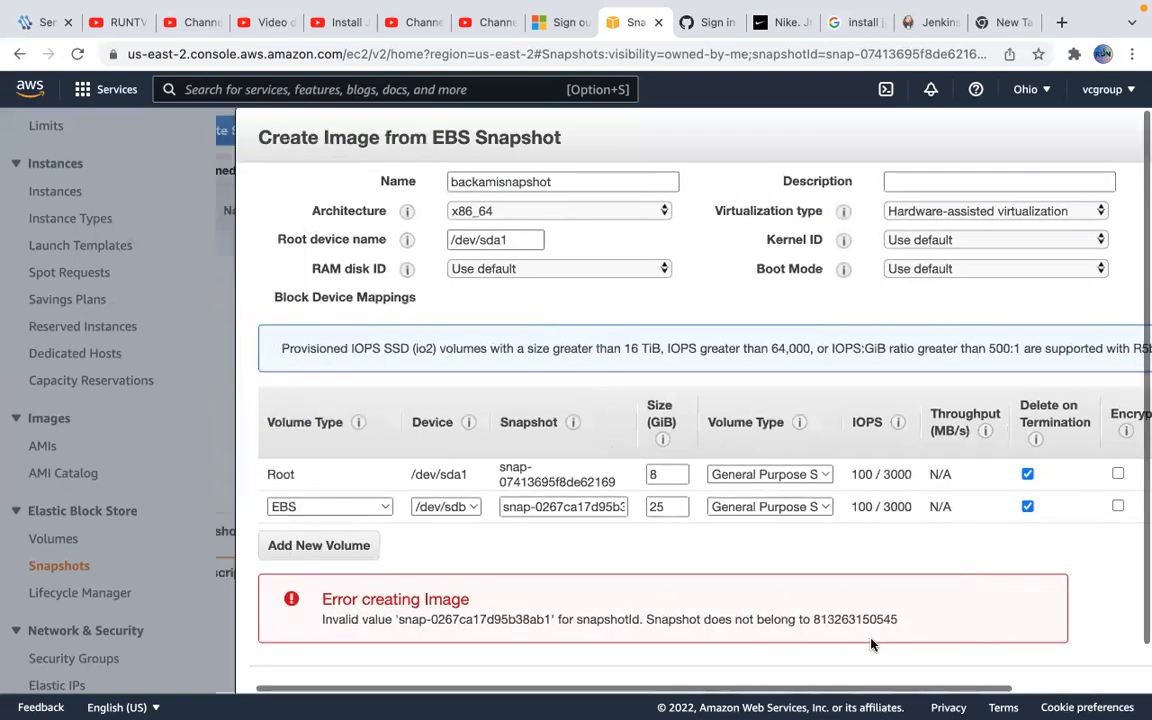
pyautogui.scroll(-1, 915, 601)
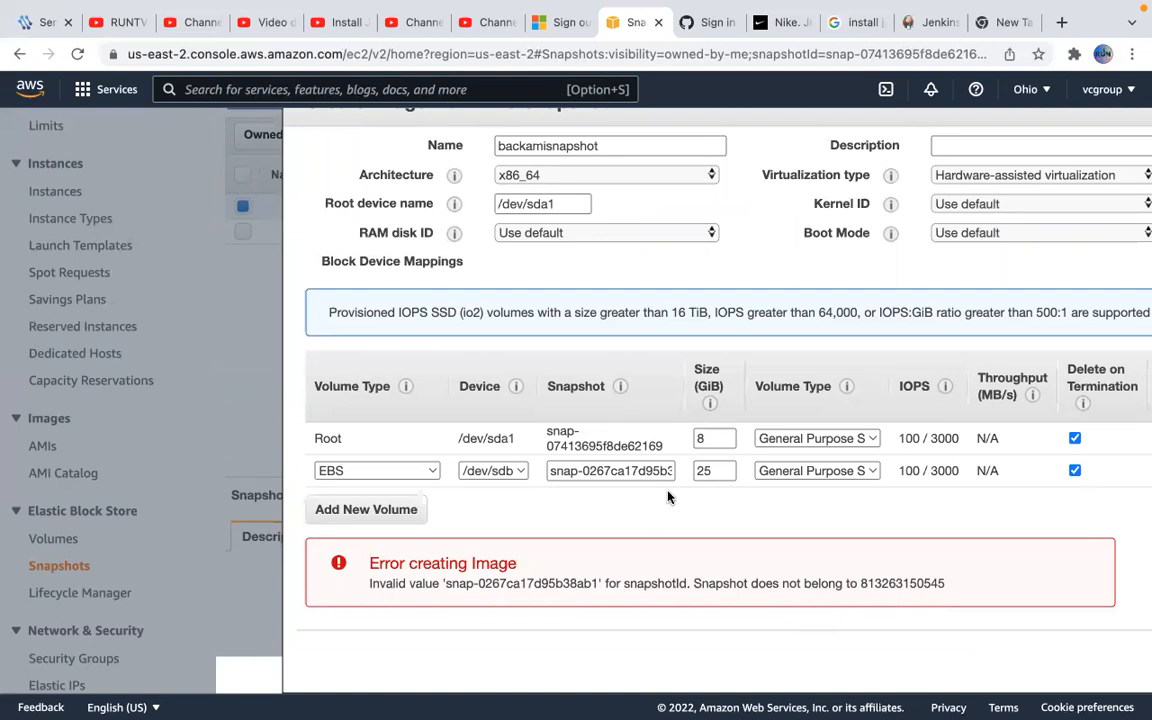
pyautogui.hscroll(3, 690, 490)
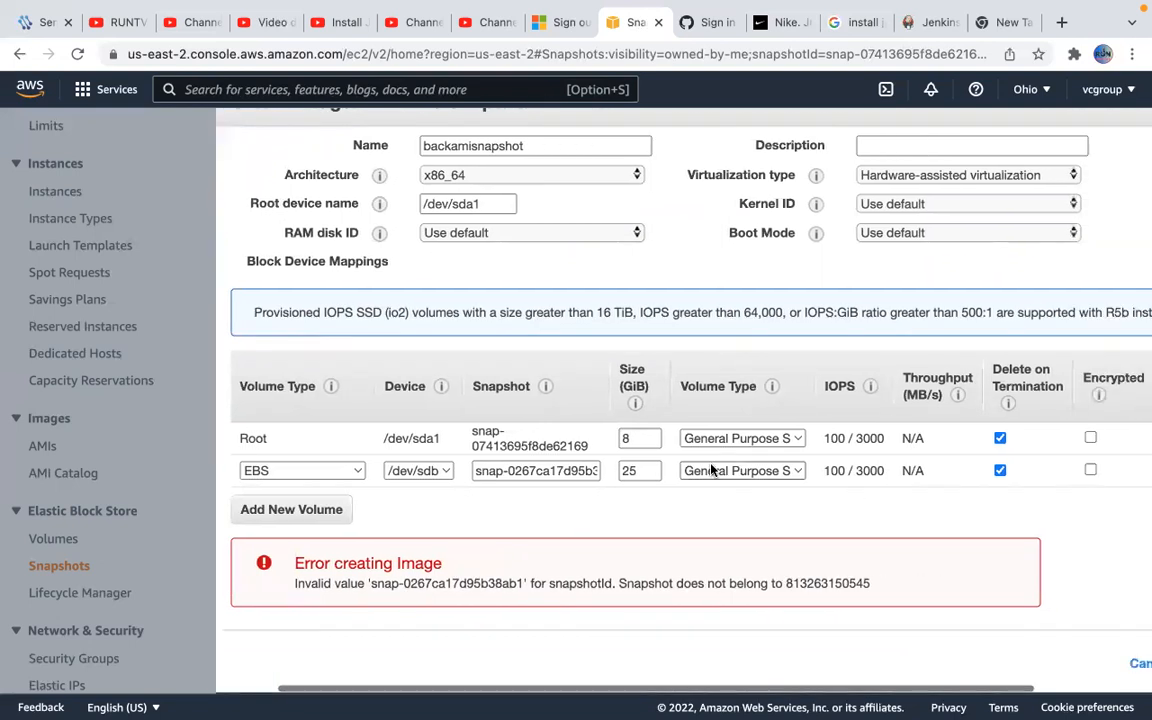
pyautogui.scroll(2, 712, 469)
pyautogui.hscroll(-3, 470, 416)
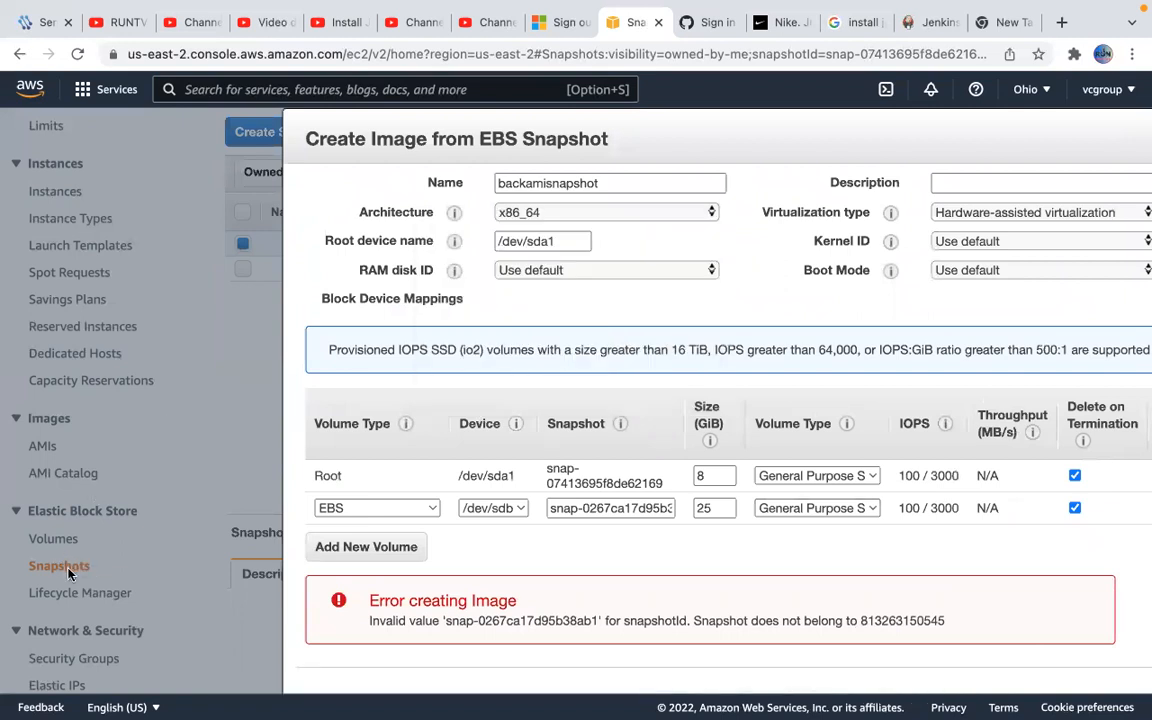
pyautogui.scroll(-1, 400, 510)
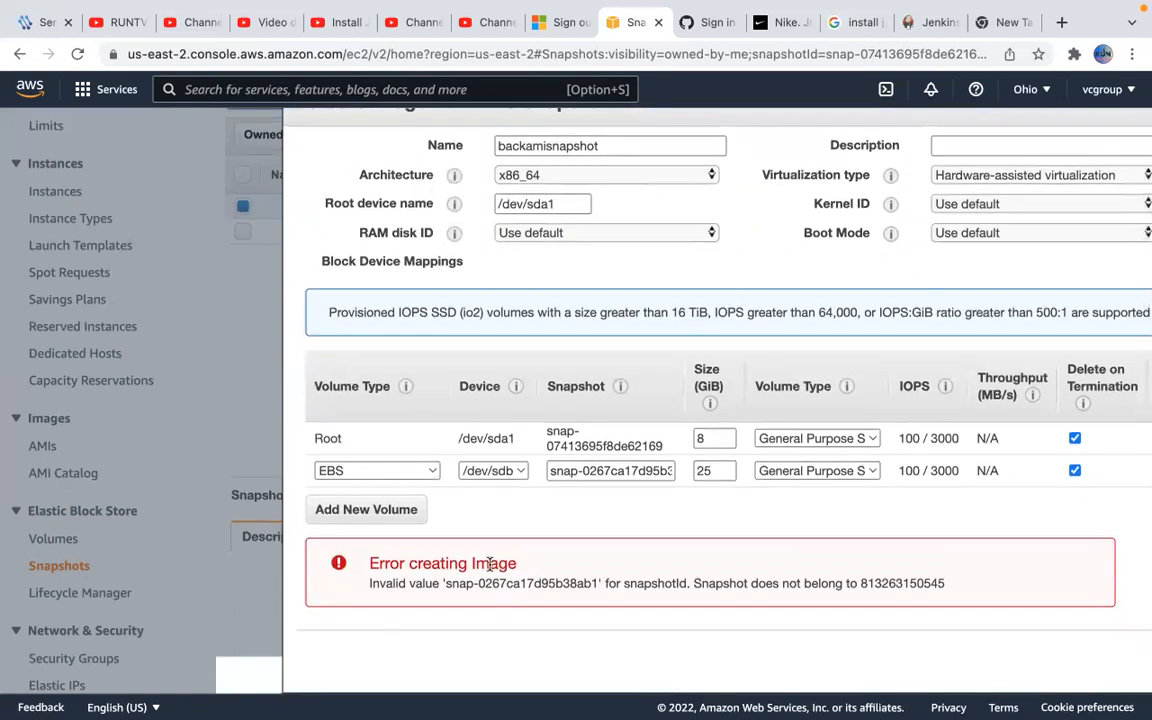
pyautogui.hscroll(4, 714, 392)
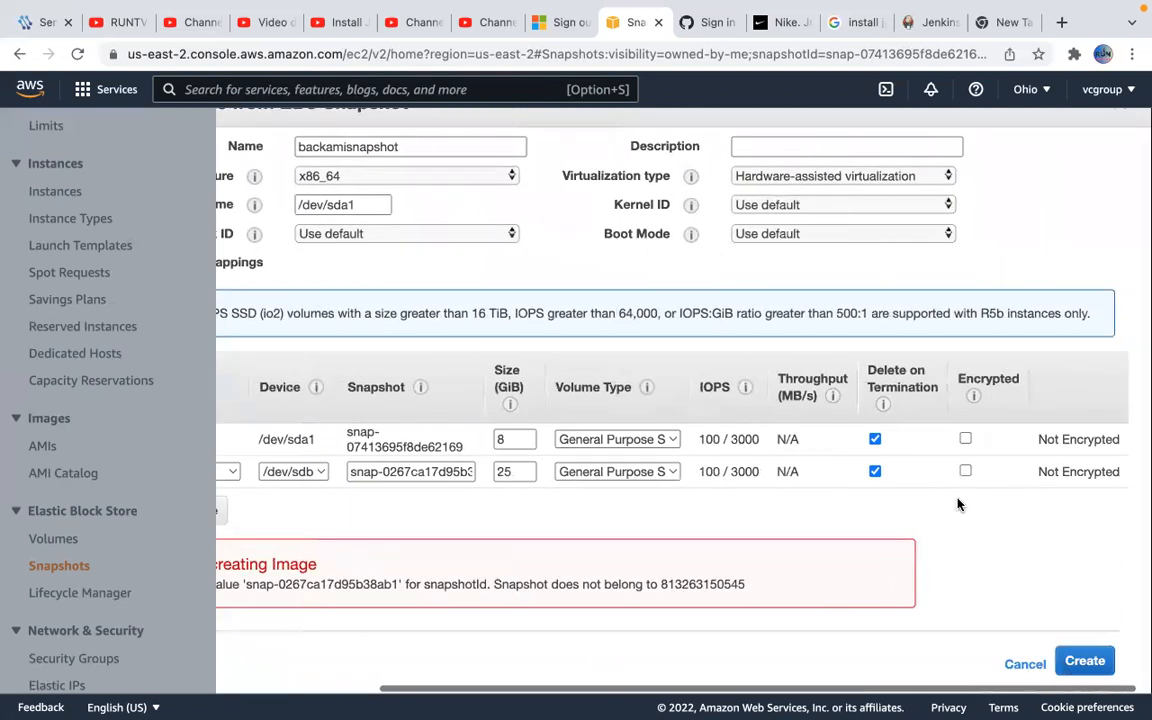
pyautogui.click(1028, 664)
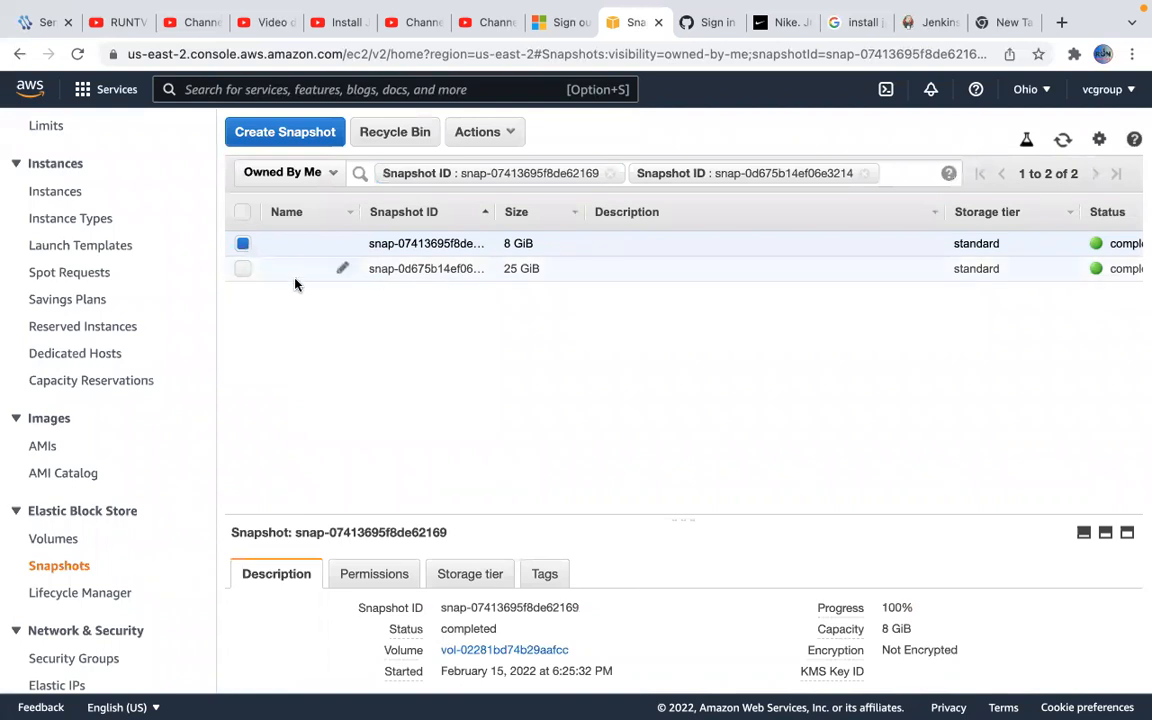
# Select only the 25 GiB snapshot and copy its snapshot ID from the enlarged details
pyautogui.click(243, 270)
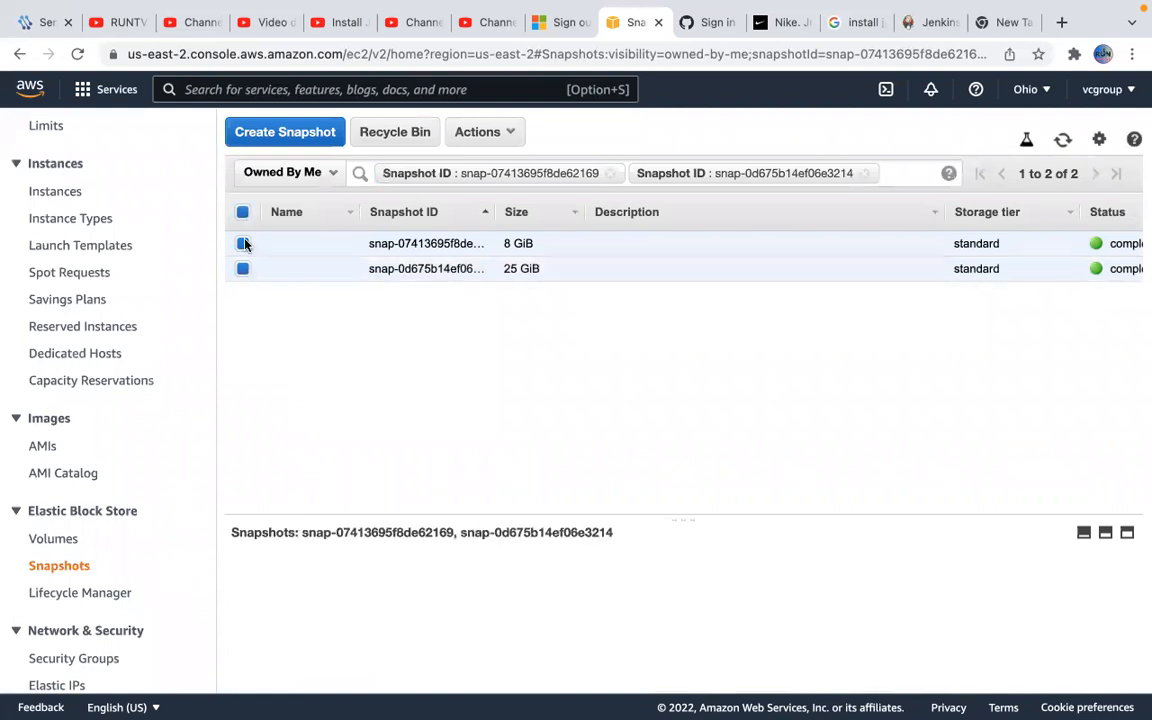
pyautogui.click(243, 244)
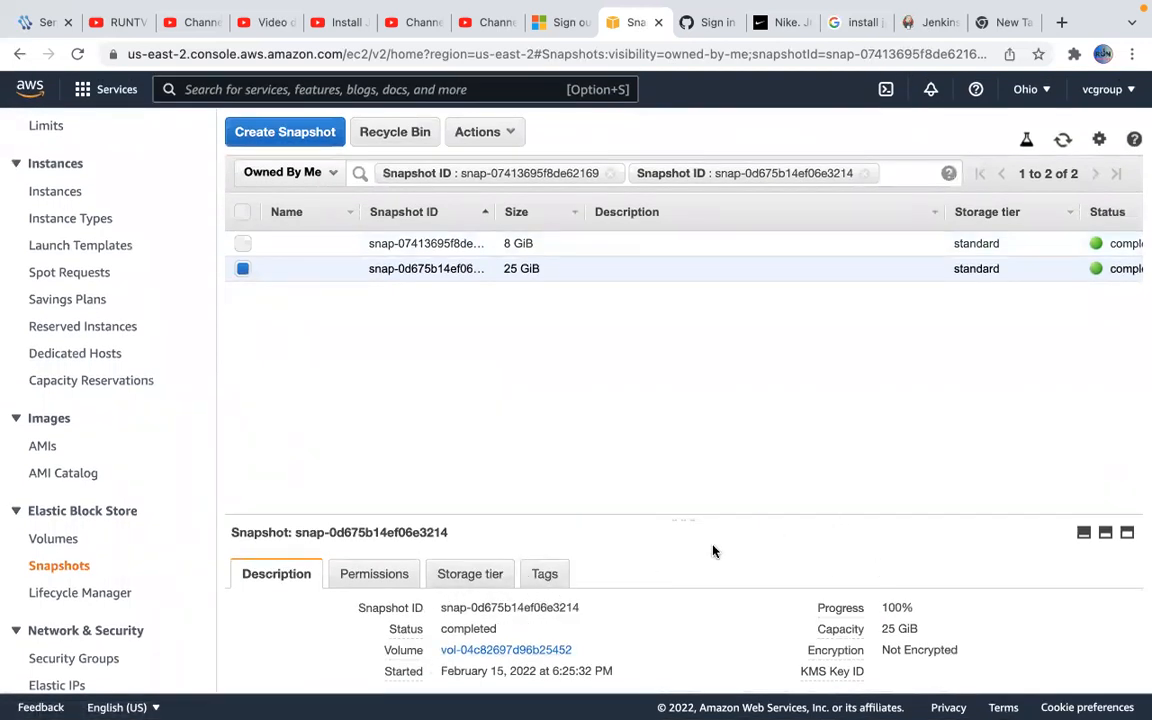
pyautogui.moveTo(681, 515); pyautogui.dragTo(673, 307)
pyautogui.moveTo(767, 535)
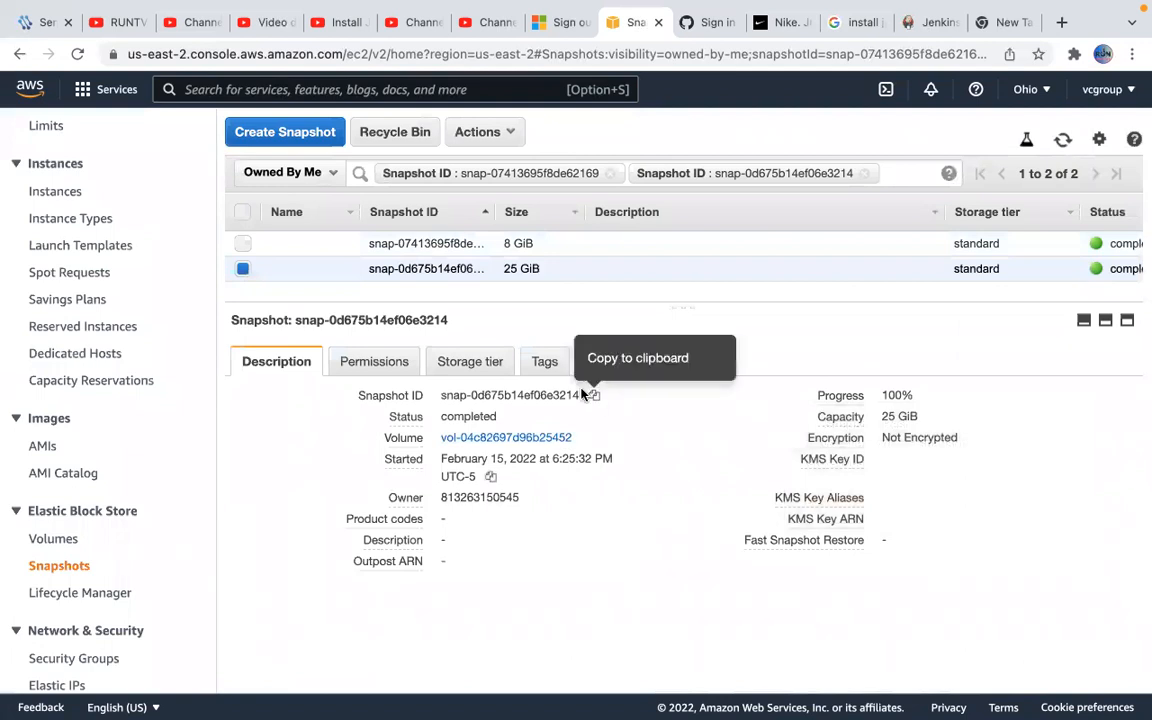
pyautogui.click(594, 399)
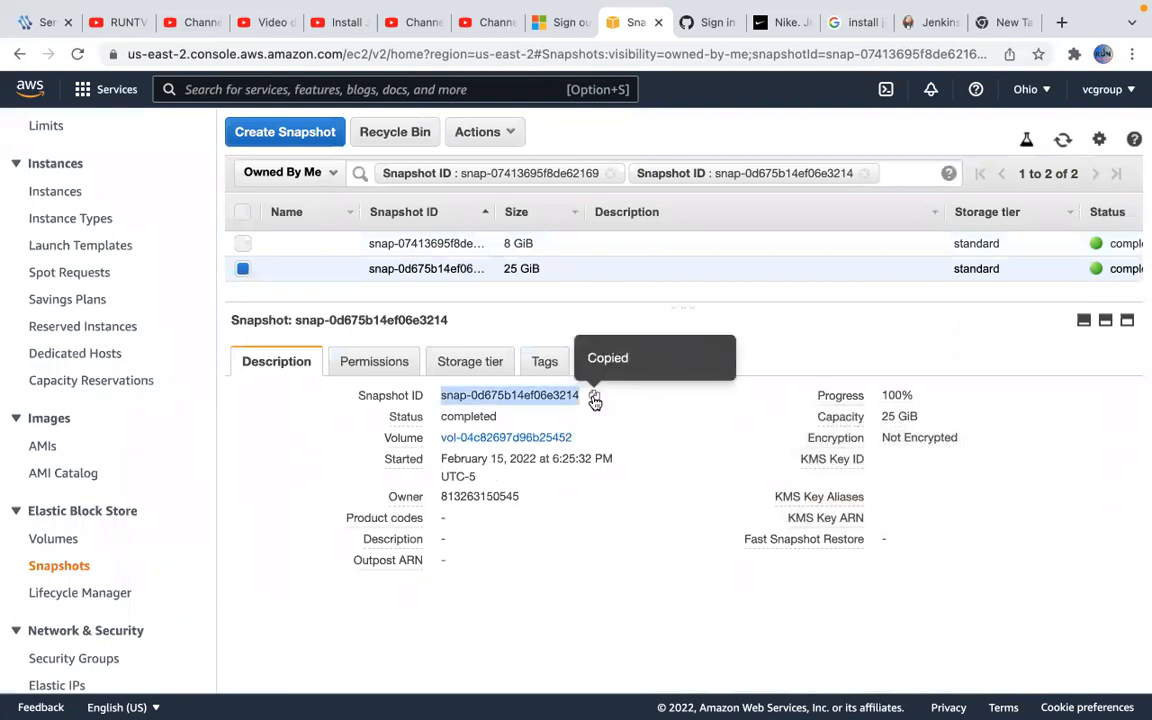
# Select only the 8 GiB snapshot and start creating an image from it
pyautogui.click(241, 245)
pyautogui.click(243, 269)
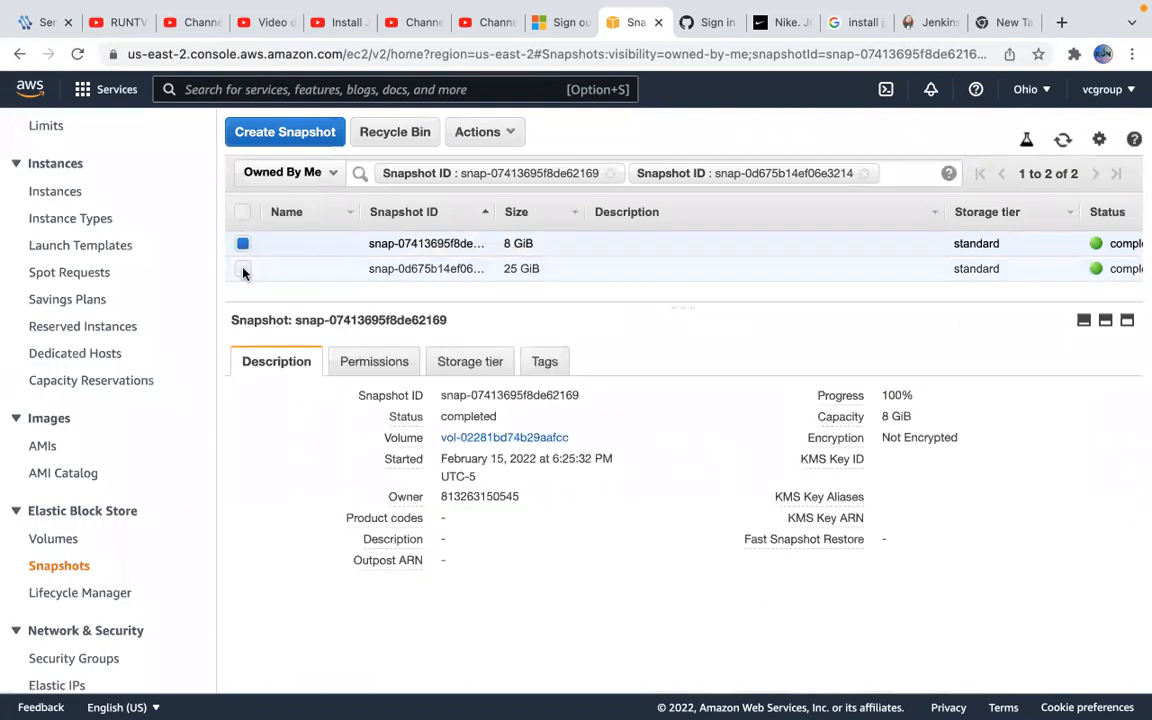
pyautogui.click(480, 133)
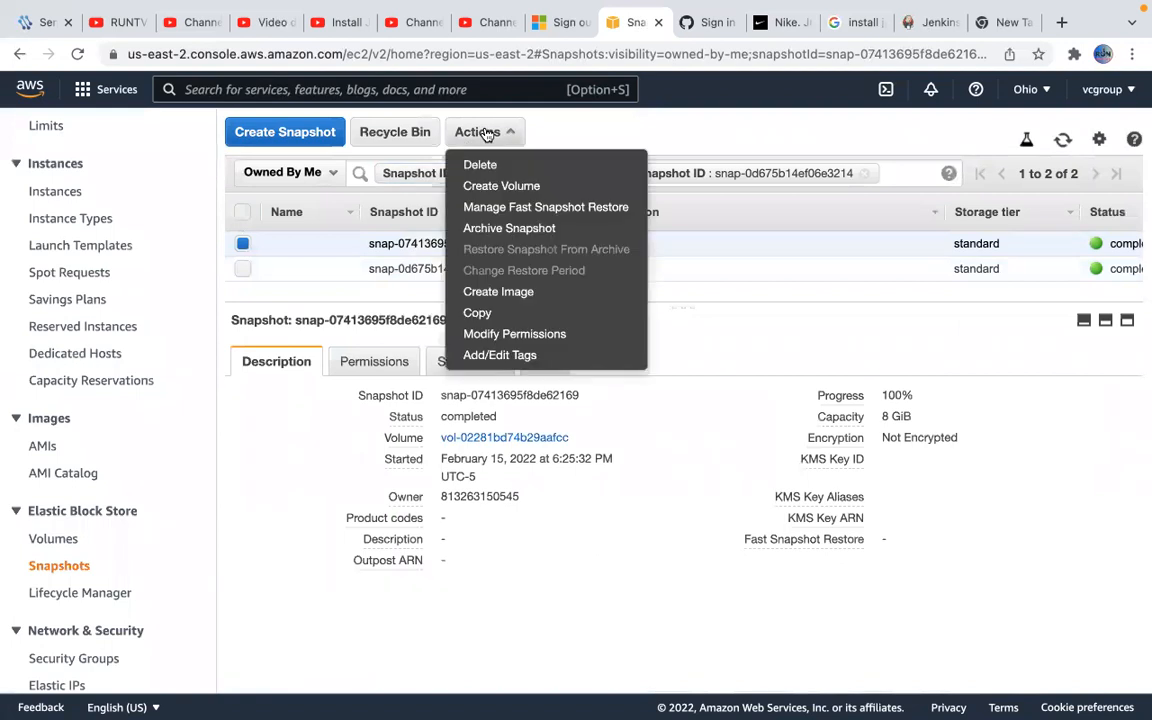
pyautogui.click(505, 291)
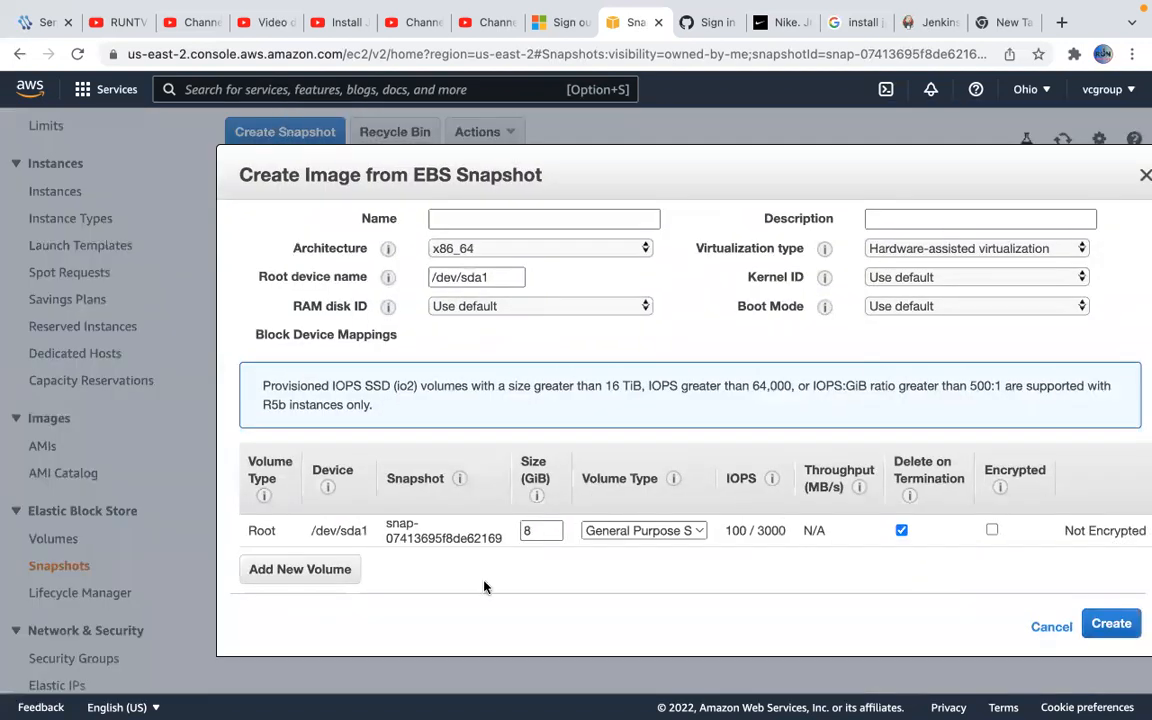
# Add an EBS volume on /dev/sdb to the image and assign it the copied snapshot snap-0d675b14ef06e3214
pyautogui.click(334, 575)
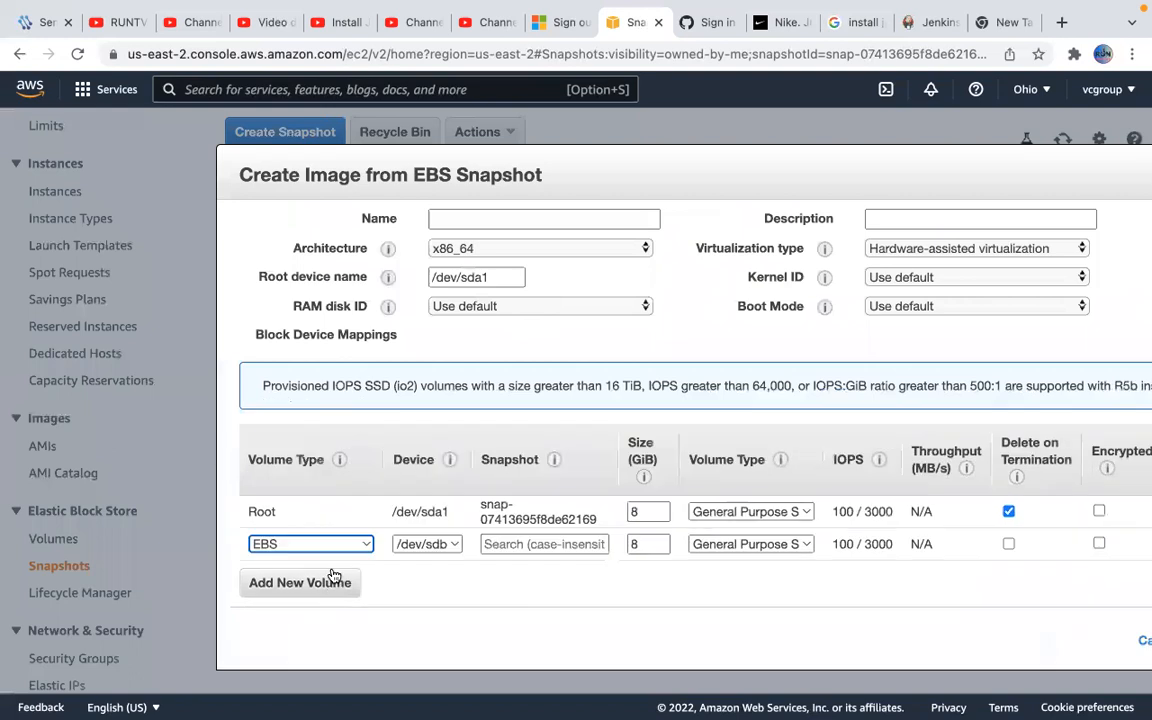
pyautogui.click(558, 543)
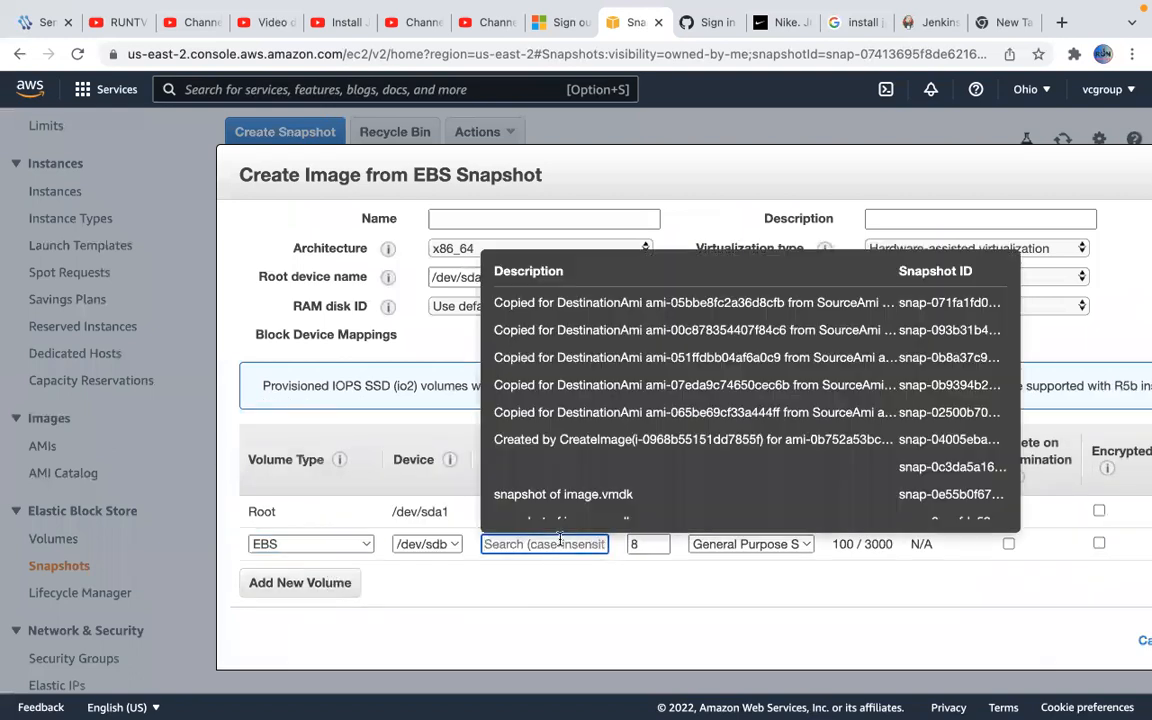
pyautogui.press('super+v')
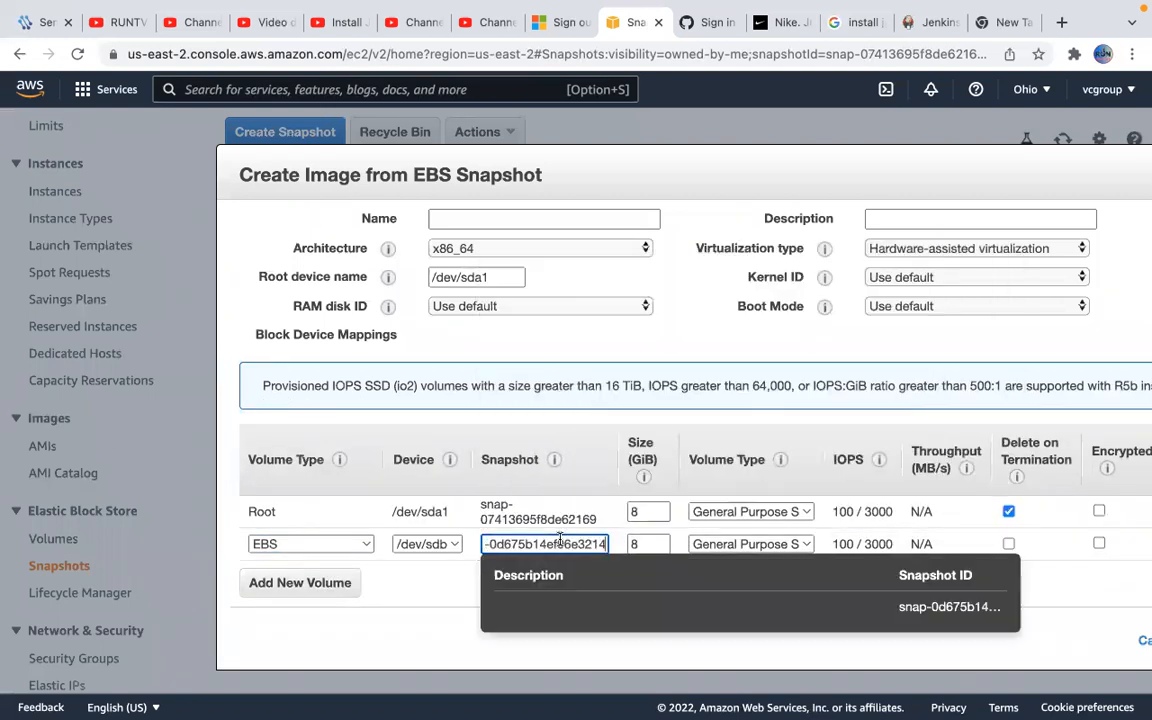
pyautogui.click(929, 607)
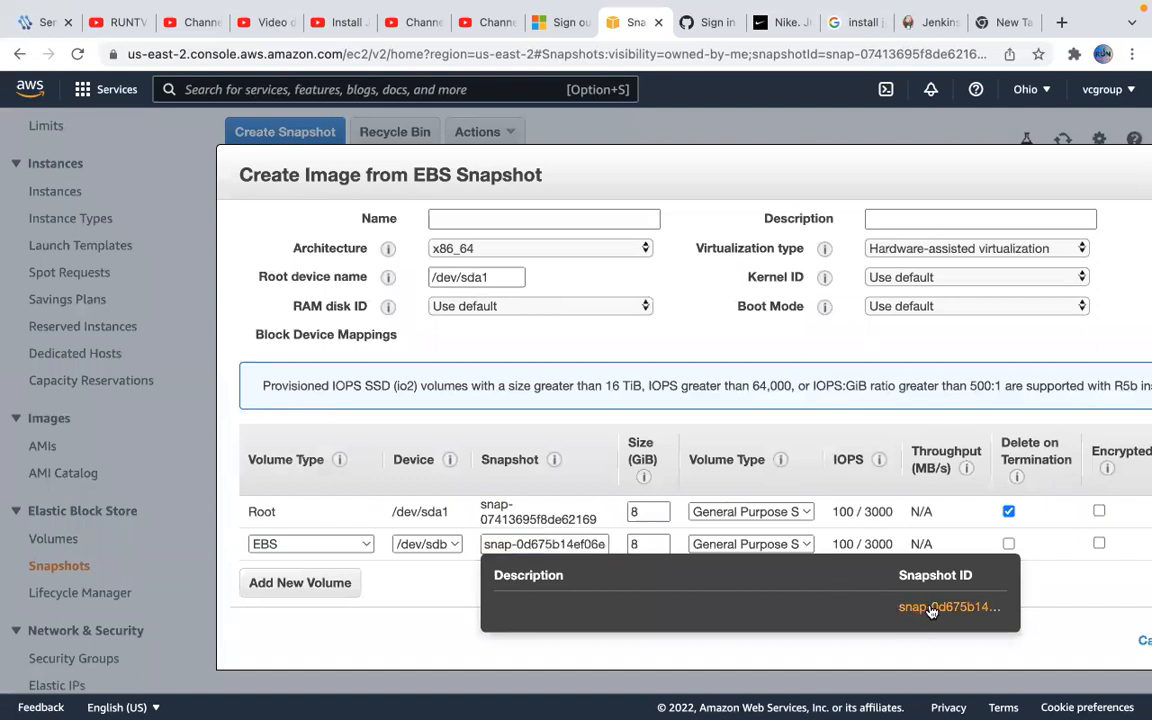
# Set the added EBS volume's size to 25 GiB and enable its Delete on Termination option
pyautogui.click(636, 544)
pyautogui.press('BackSpace')
pyautogui.write('2')
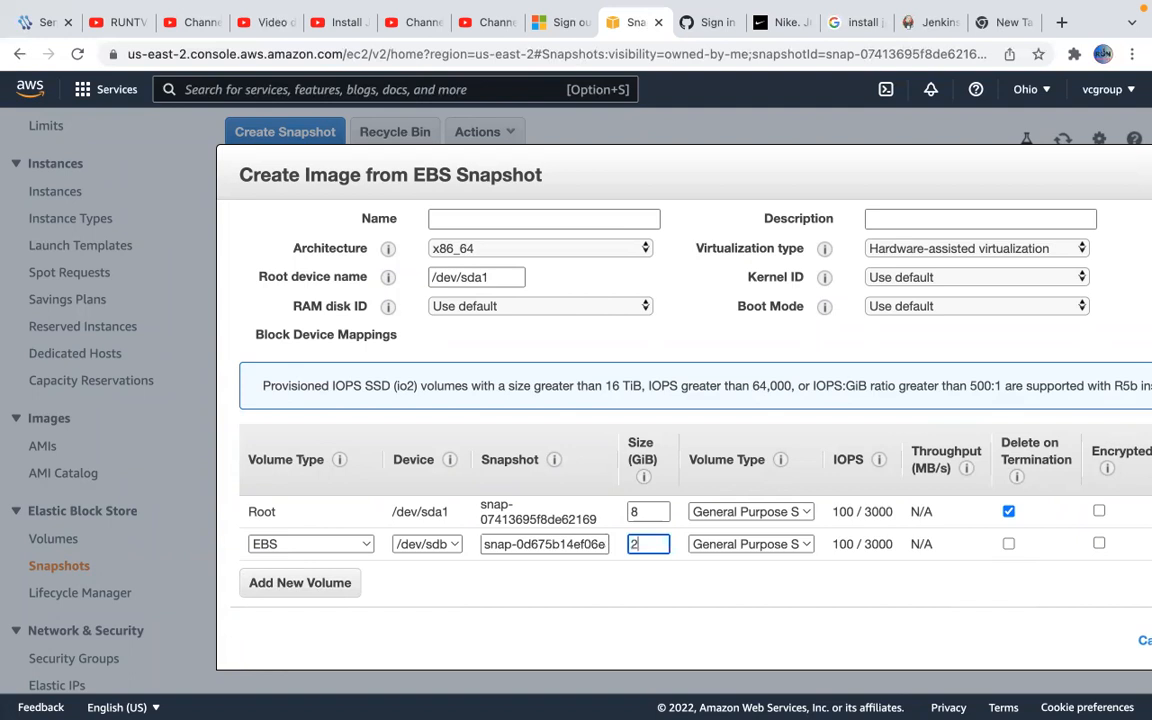
pyautogui.write('5')
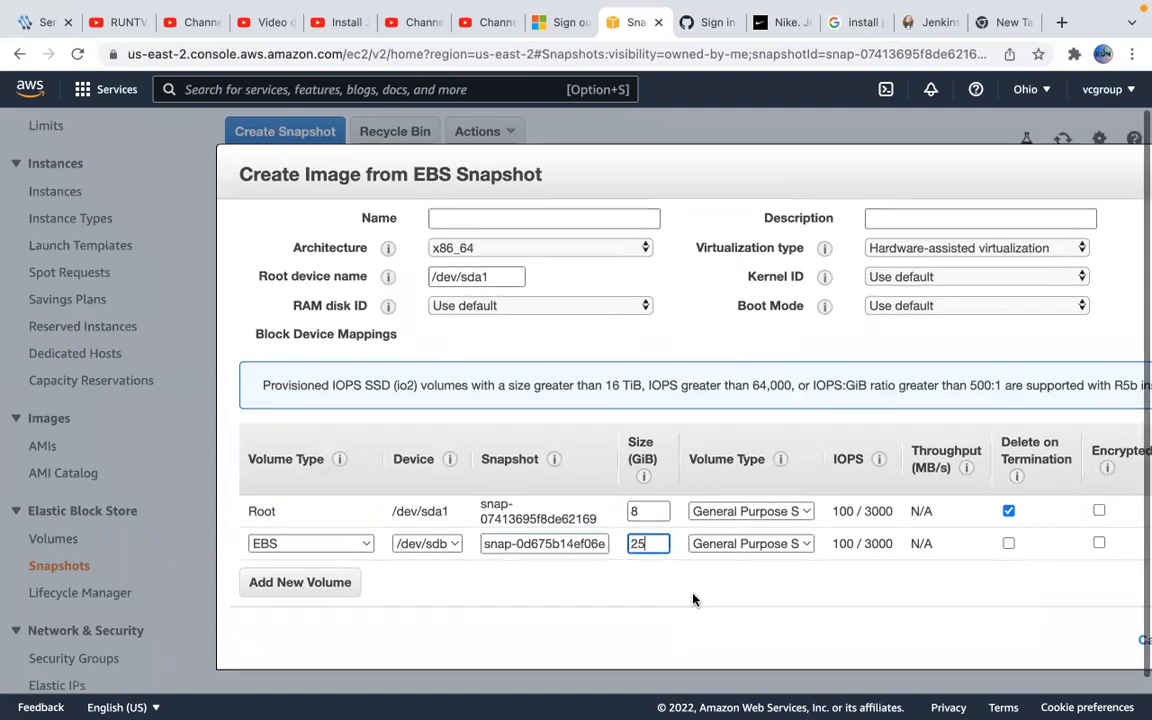
pyautogui.click(1008, 544)
pyautogui.click(1008, 544)
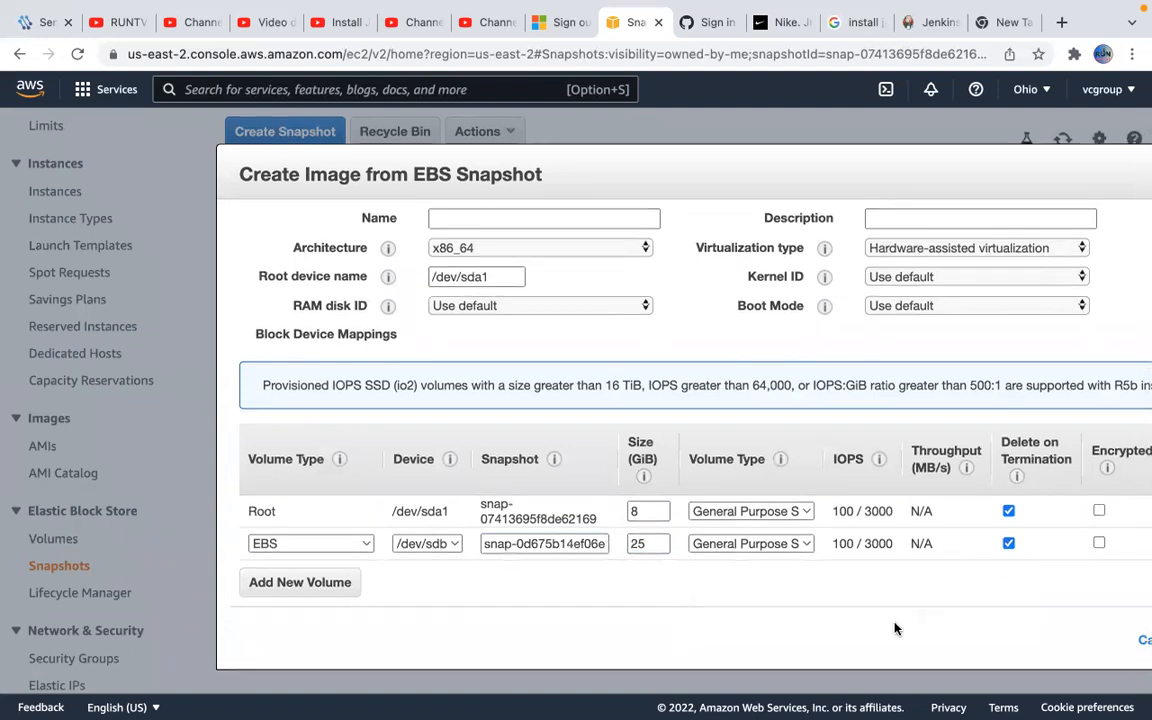
# Name the image backupamisnapshot and create it from the two EBS snapshots
pyautogui.hscroll(3, 895, 627)
pyautogui.click(1085, 637)
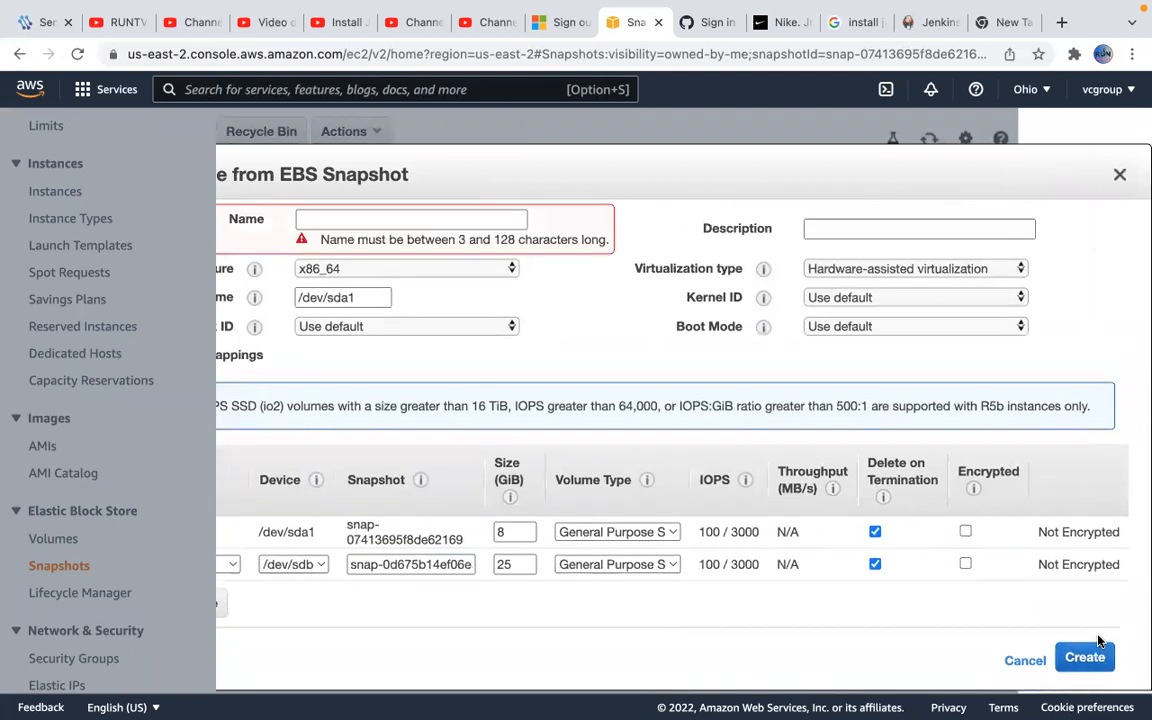
pyautogui.click(494, 222)
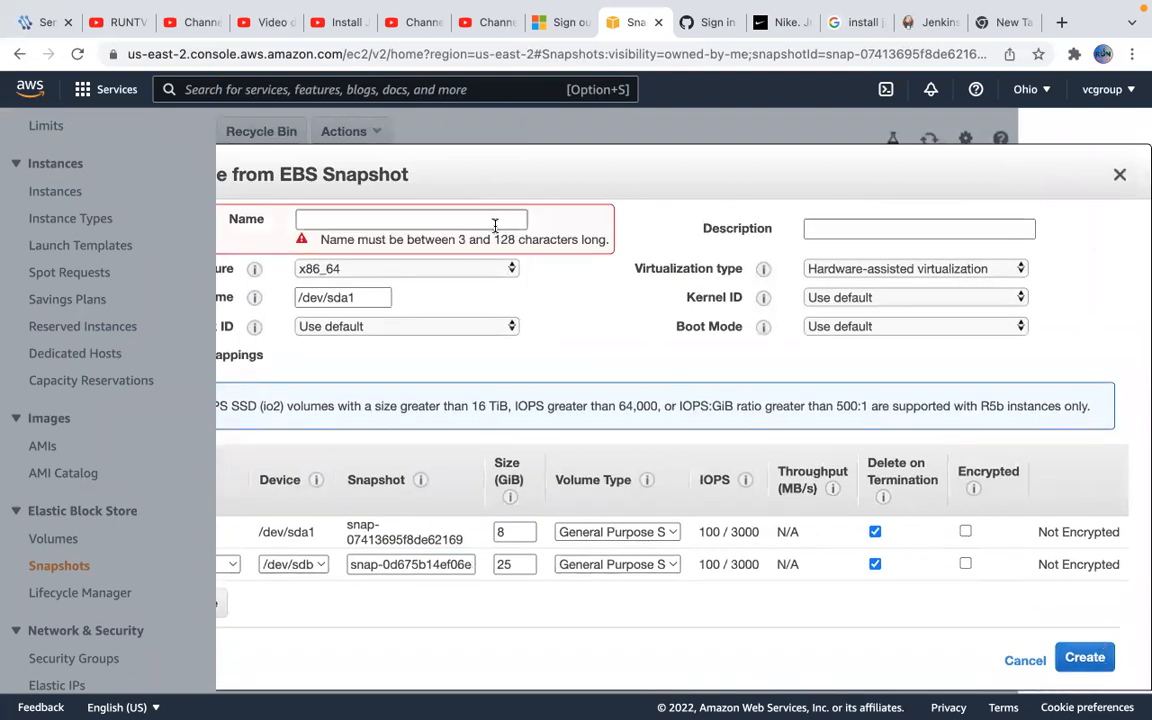
pyautogui.write('bac')
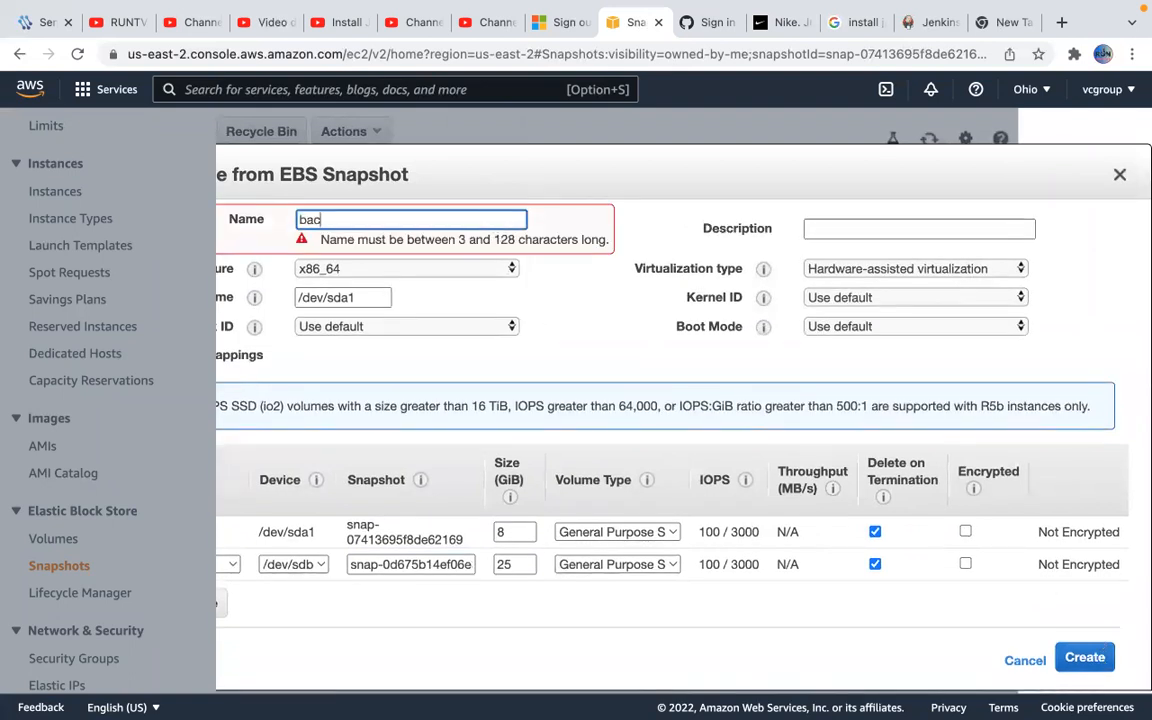
pyautogui.write('kupamisnap')
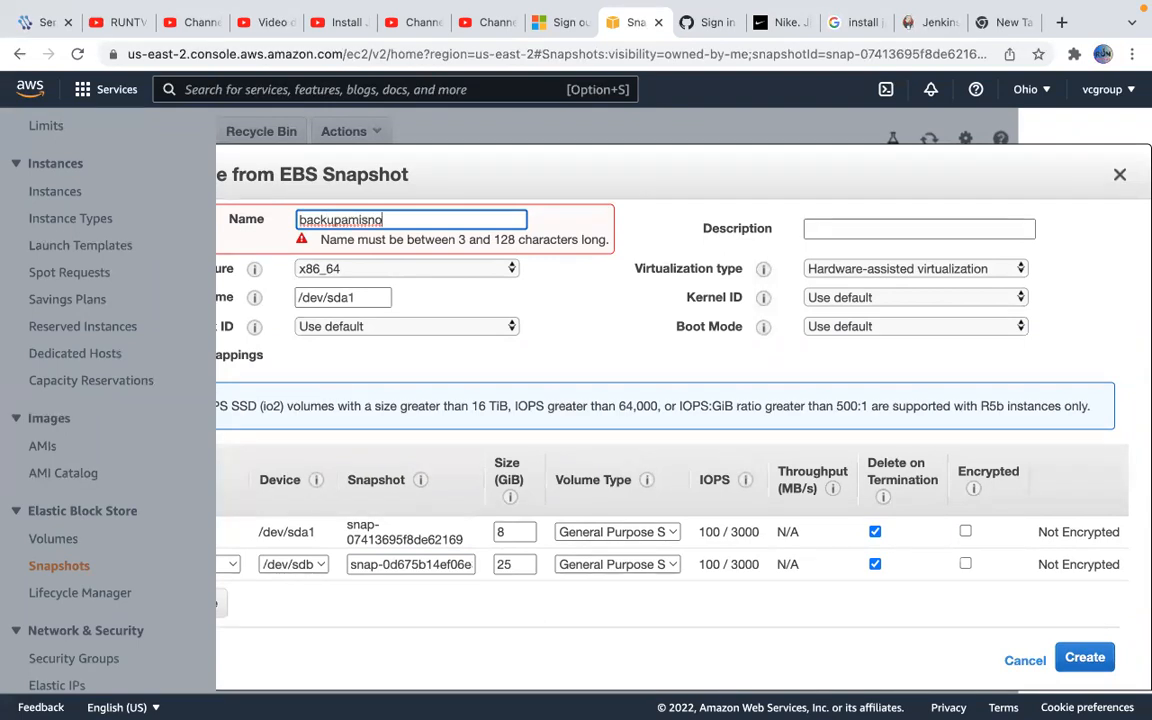
pyautogui.write('shot')
pyautogui.click(1084, 657)
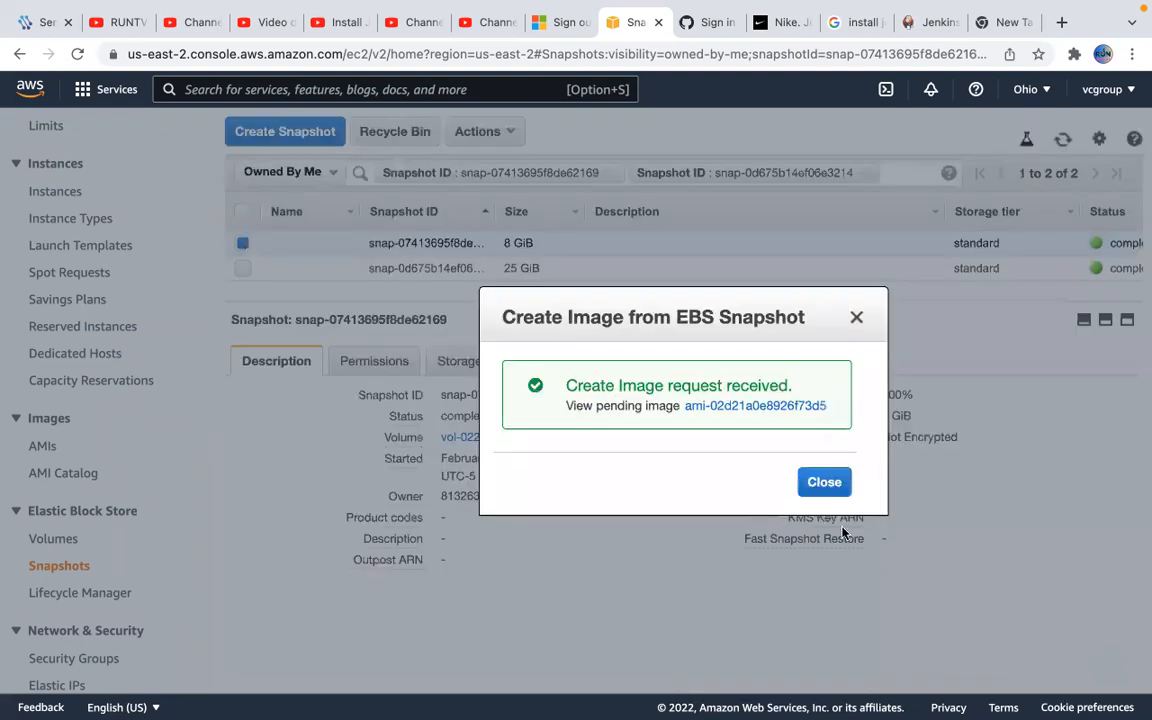
# Open the newly requested image and examine its permission settings without saving changes, plus its details down to the block devices
pyautogui.click(751, 405)
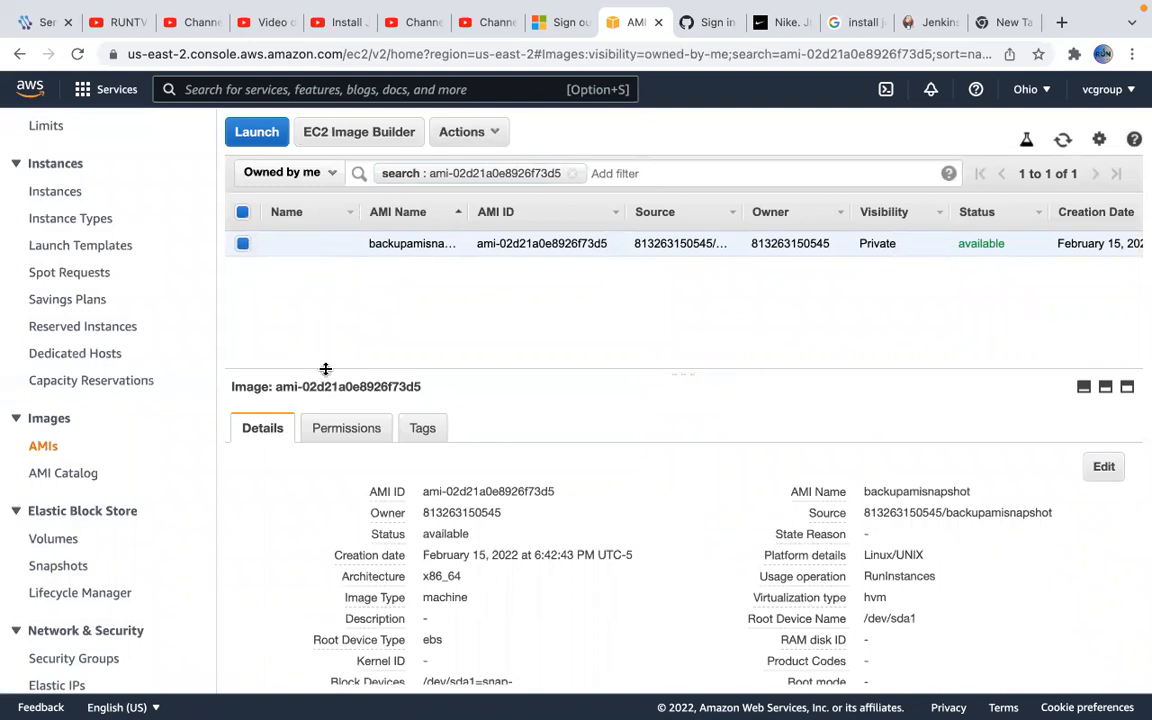
pyautogui.click(368, 429)
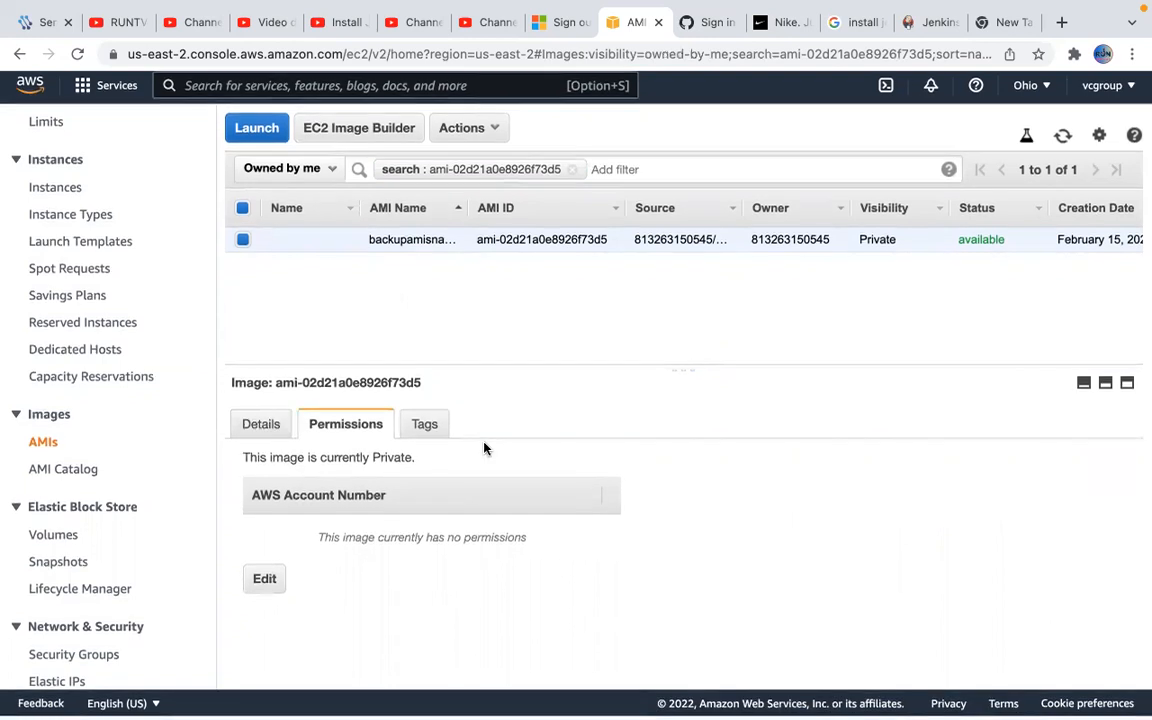
pyautogui.click(267, 582)
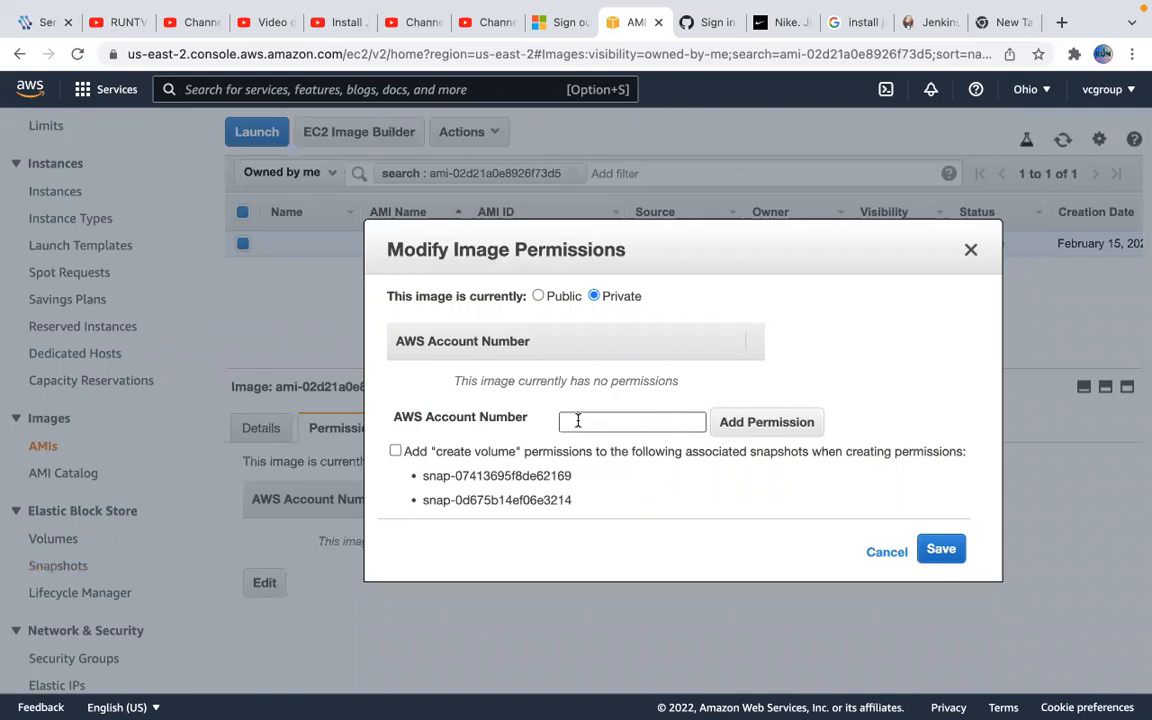
pyautogui.click(395, 451)
pyautogui.click(882, 552)
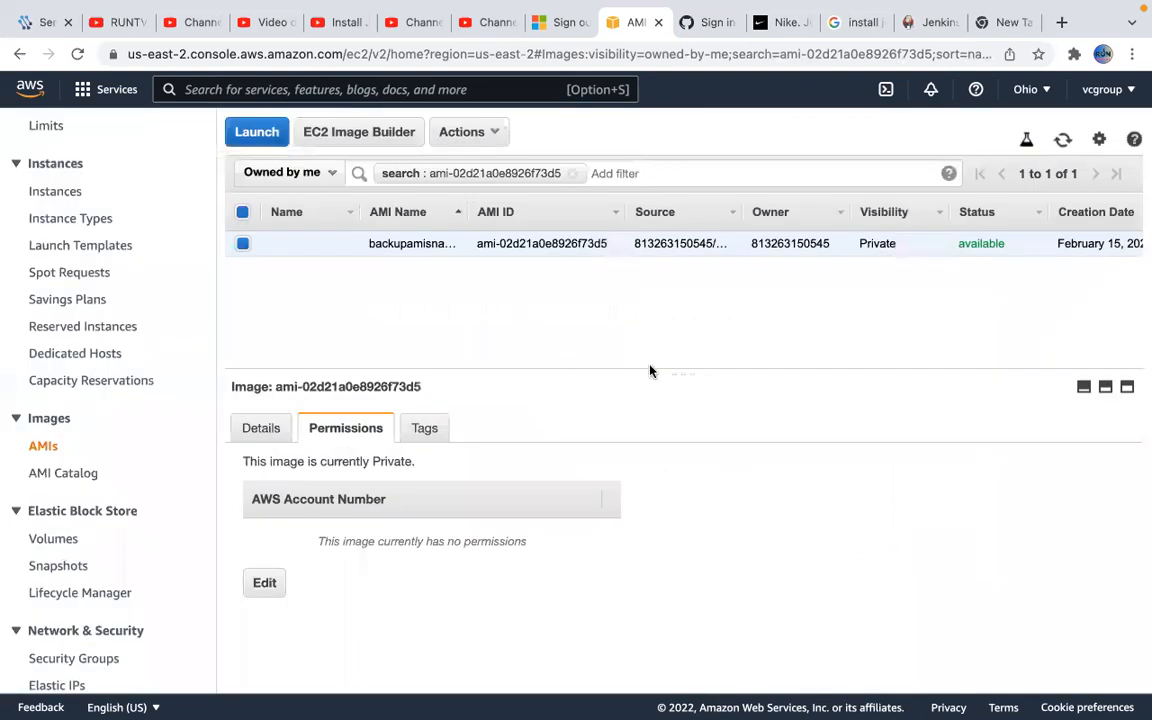
pyautogui.click(253, 428)
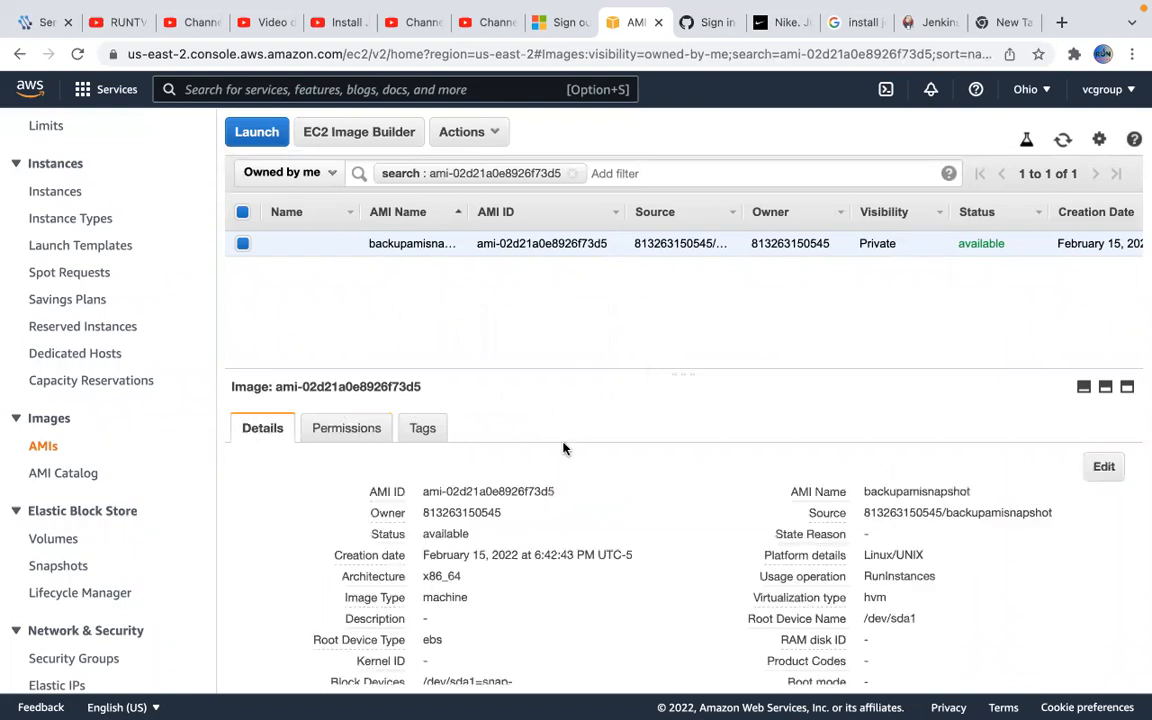
pyautogui.scroll(-2, 563, 449)
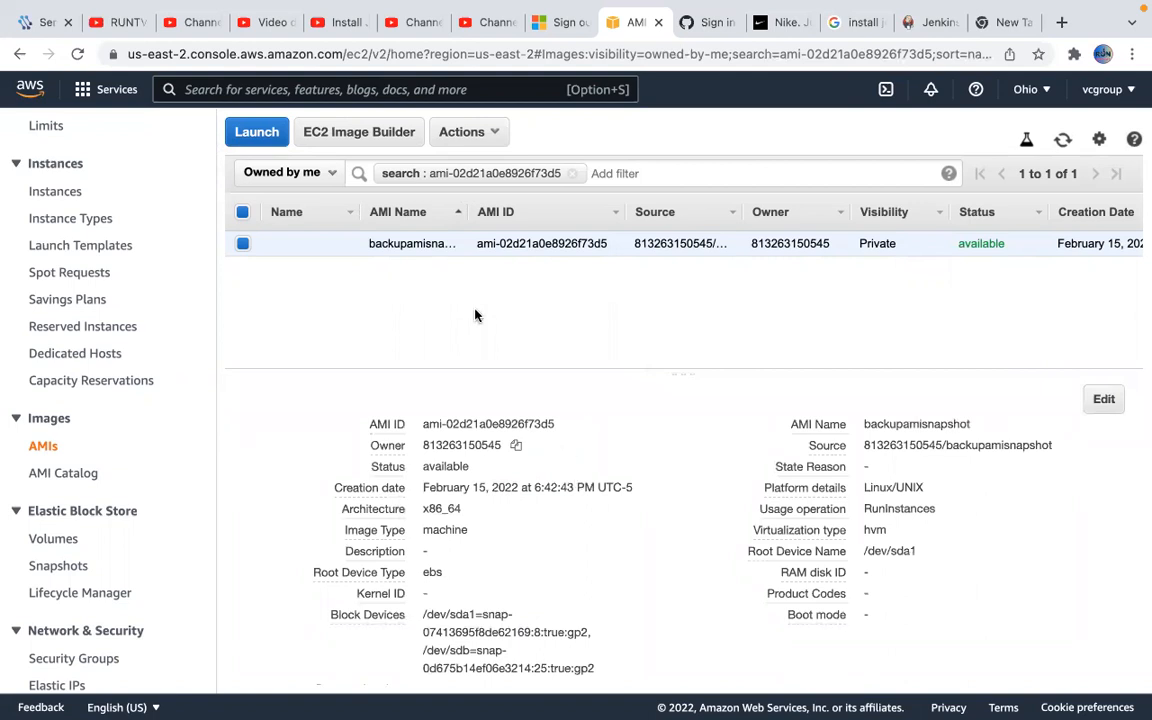
# Deregister the backupamisnapshot AMI and confirm its removal
pyautogui.click(493, 136)
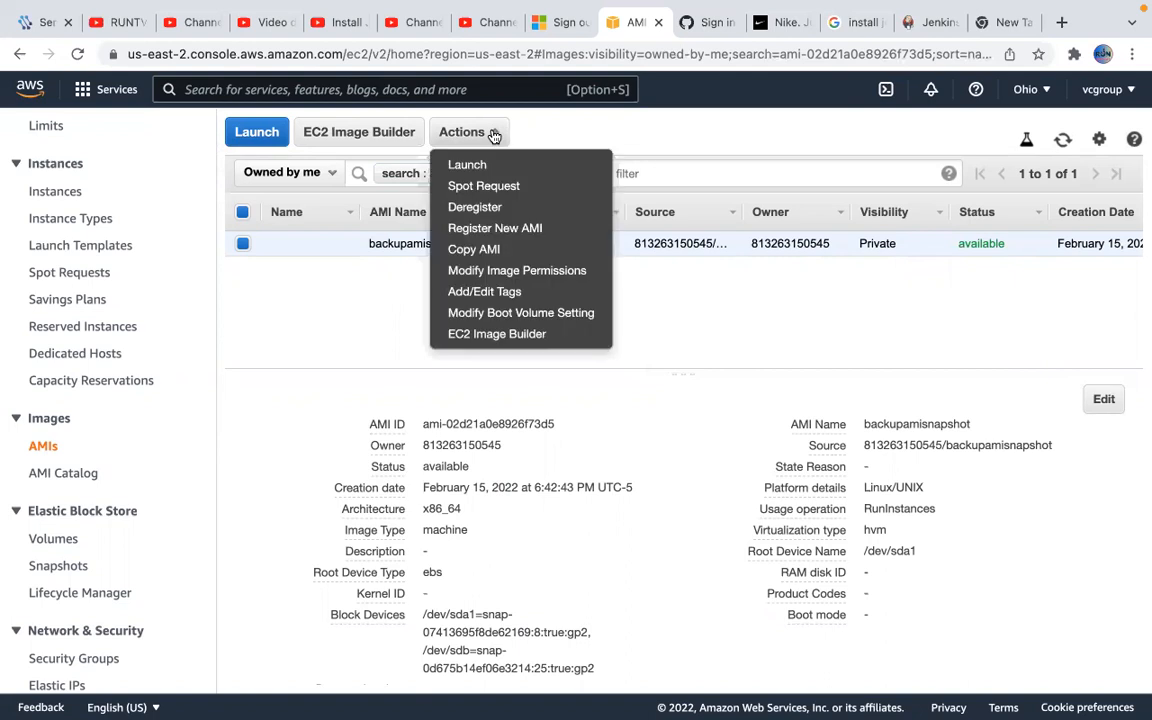
pyautogui.click(500, 210)
pyautogui.click(776, 468)
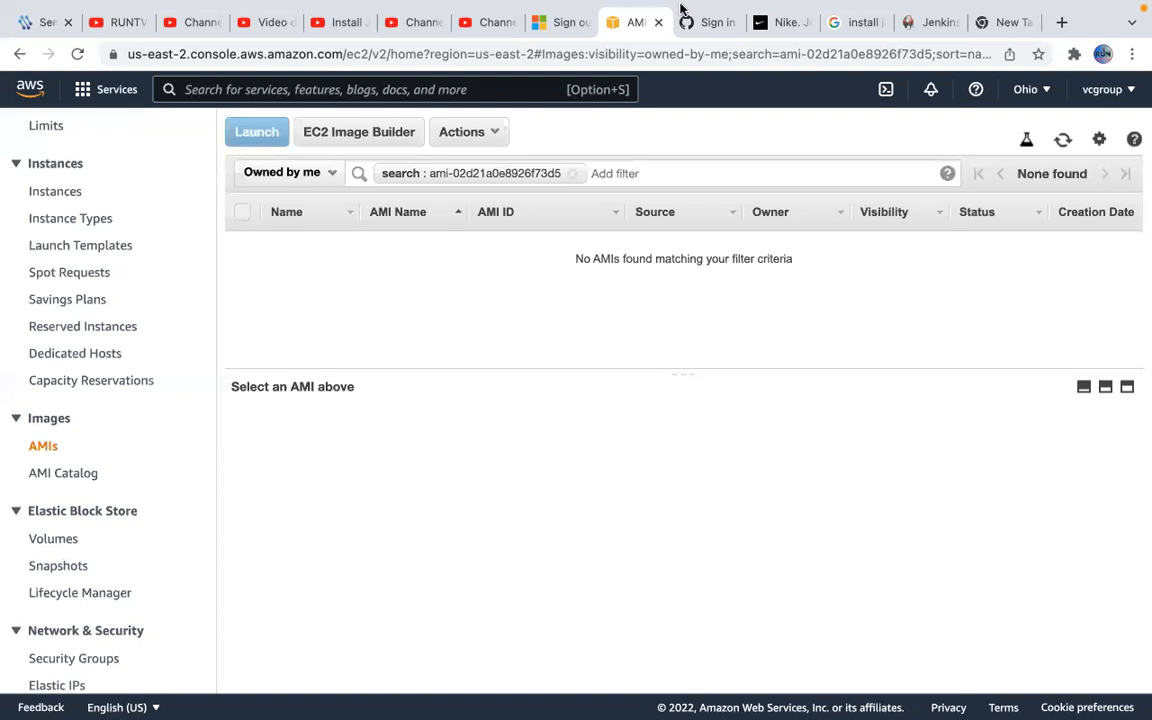
pyautogui.moveTo(680, 9)
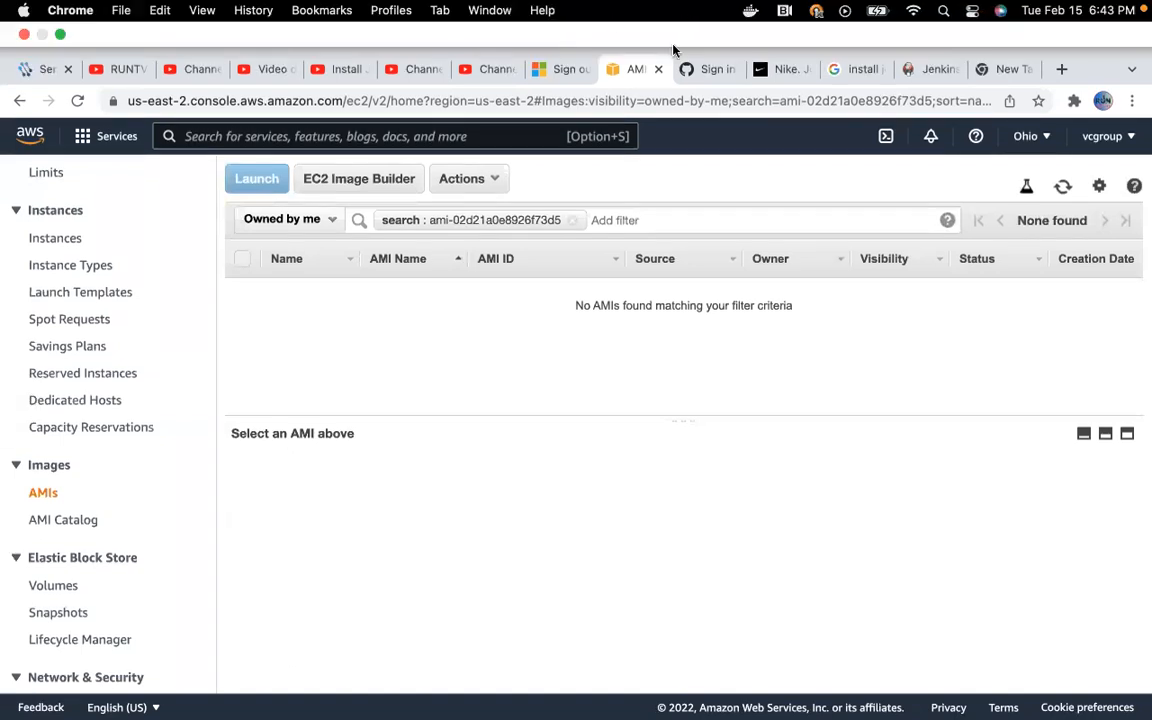